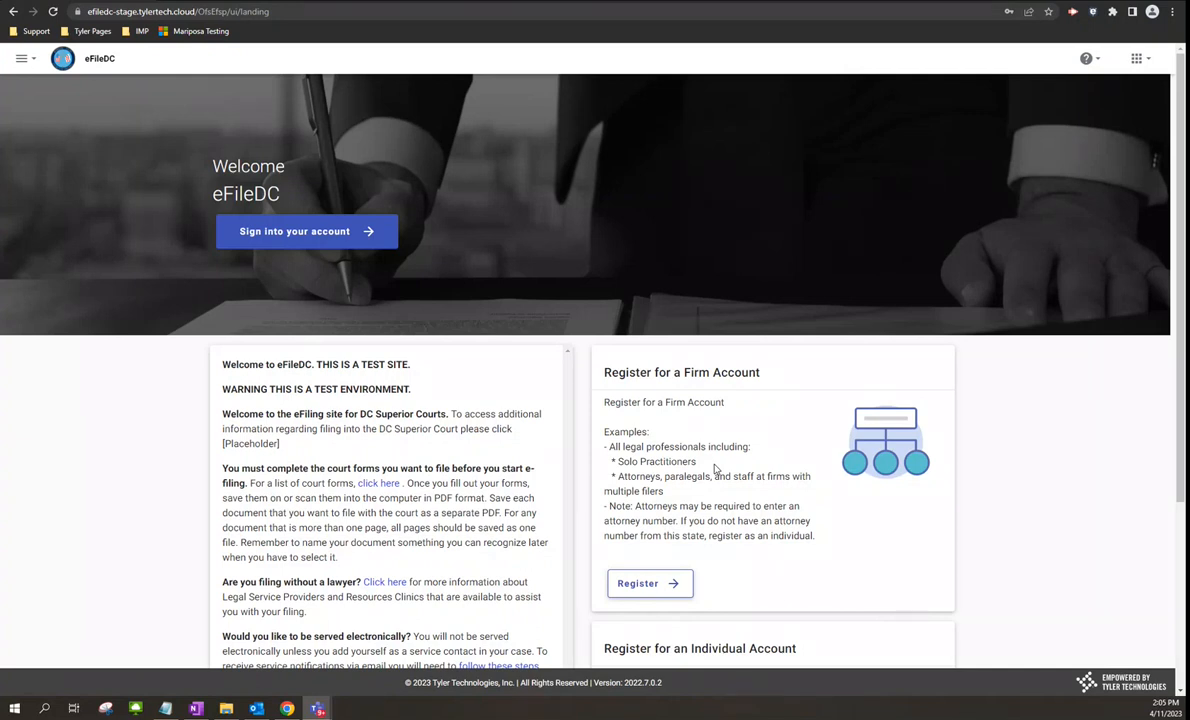
- Leave the firm registration form and sign in with the browser's saved email login
left_click(666, 588)
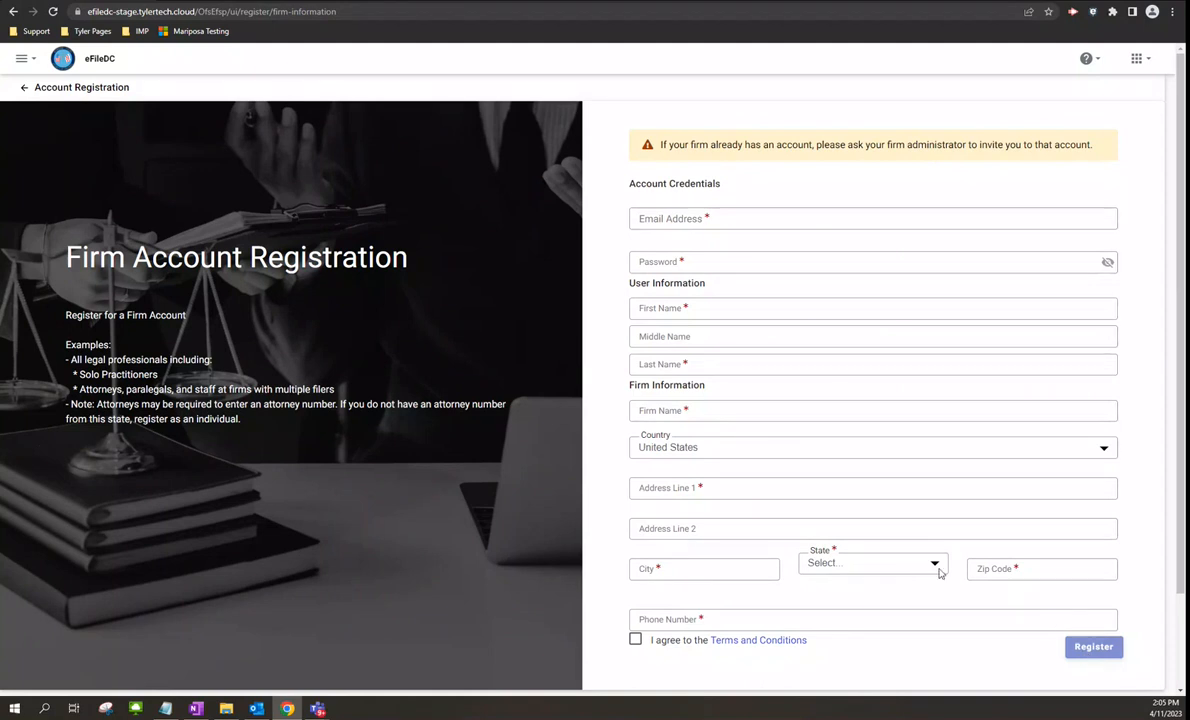
left_click(26, 89)
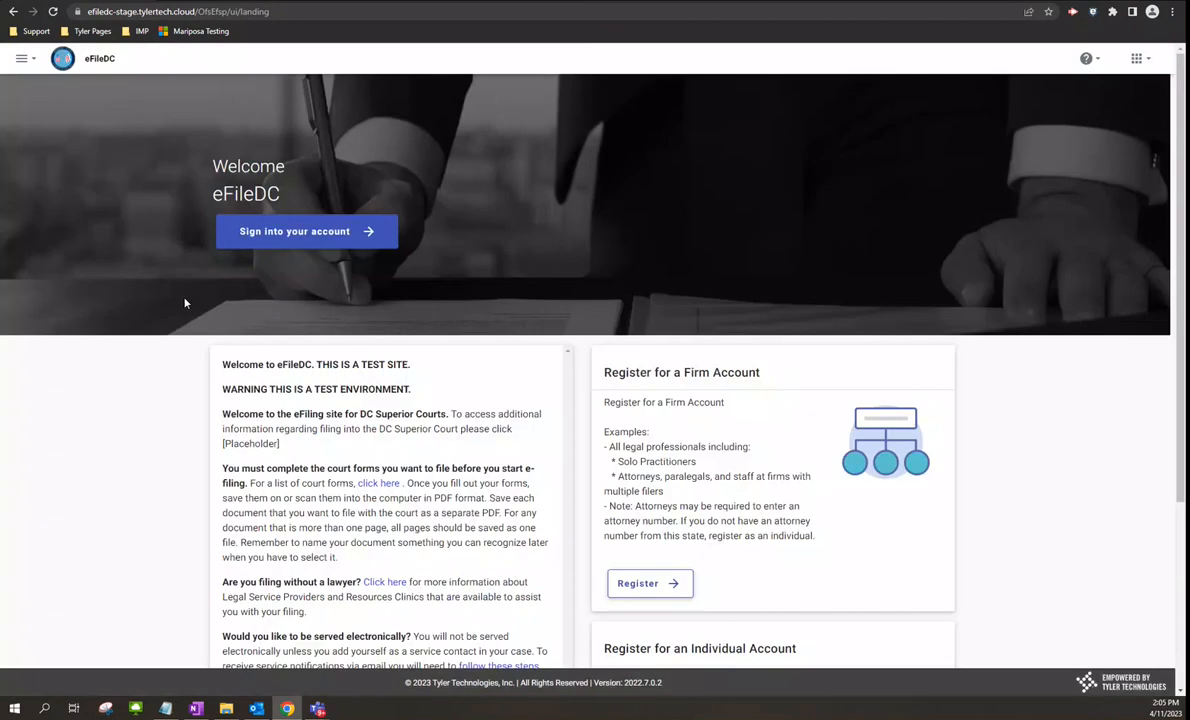
left_click(334, 229)
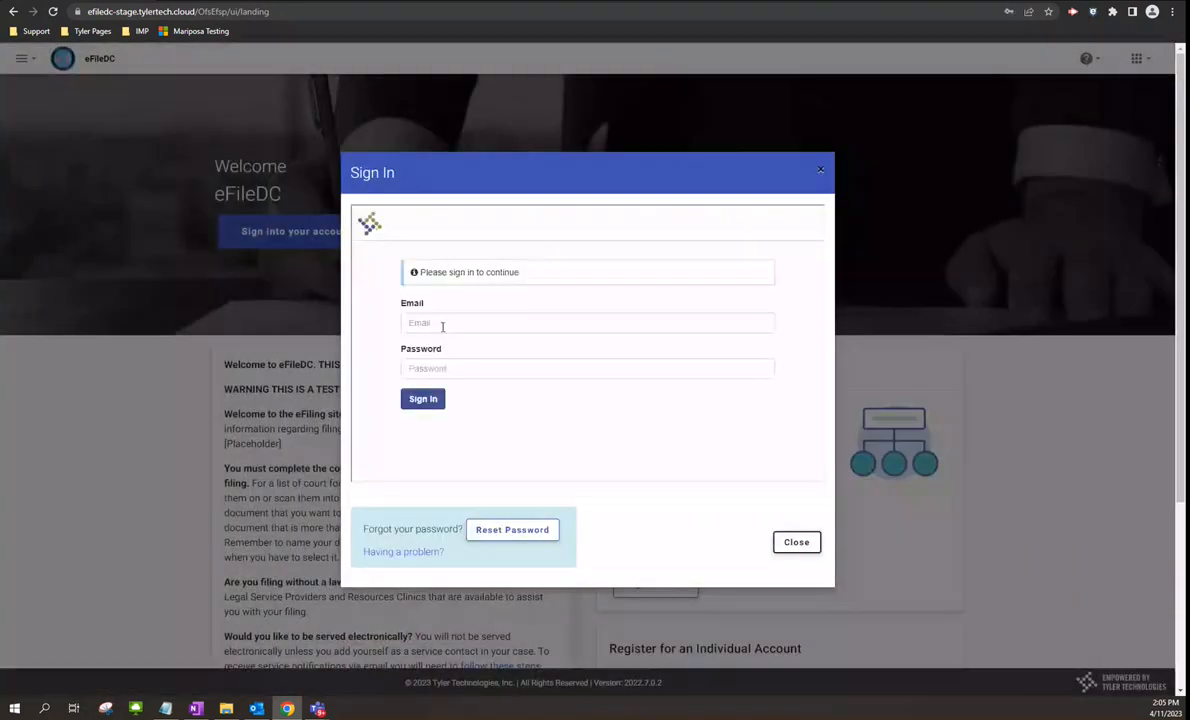
left_click(452, 323)
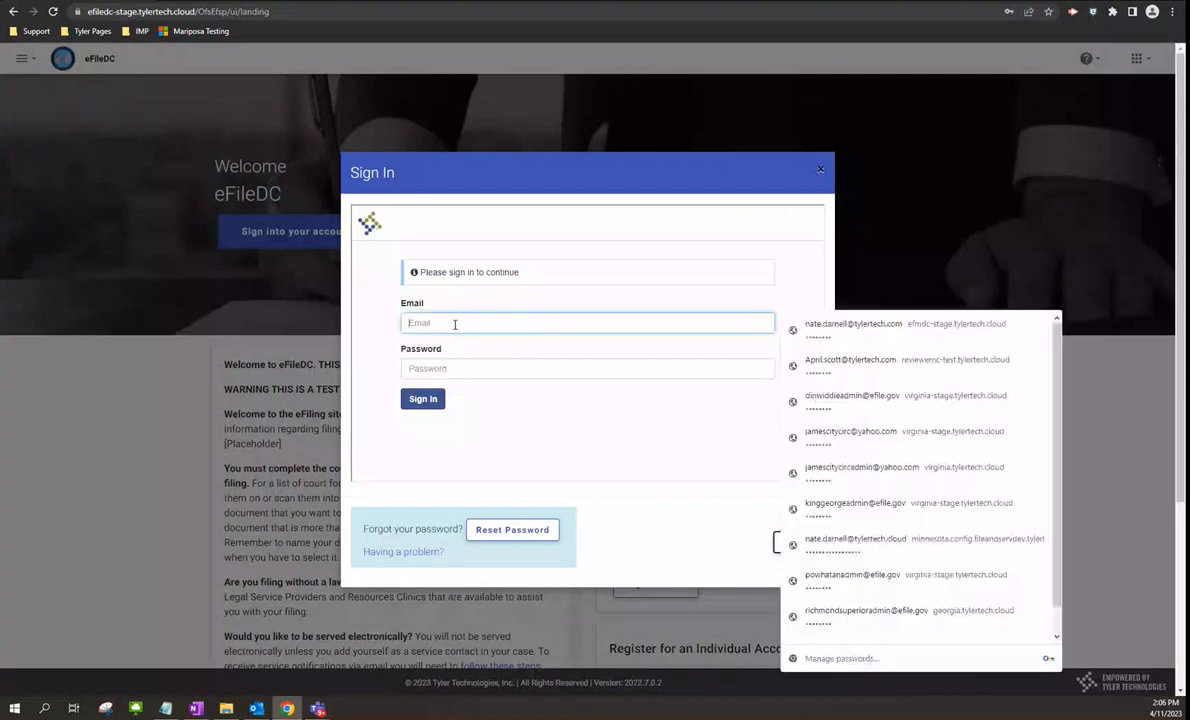
left_click(851, 341)
left_click(422, 399)
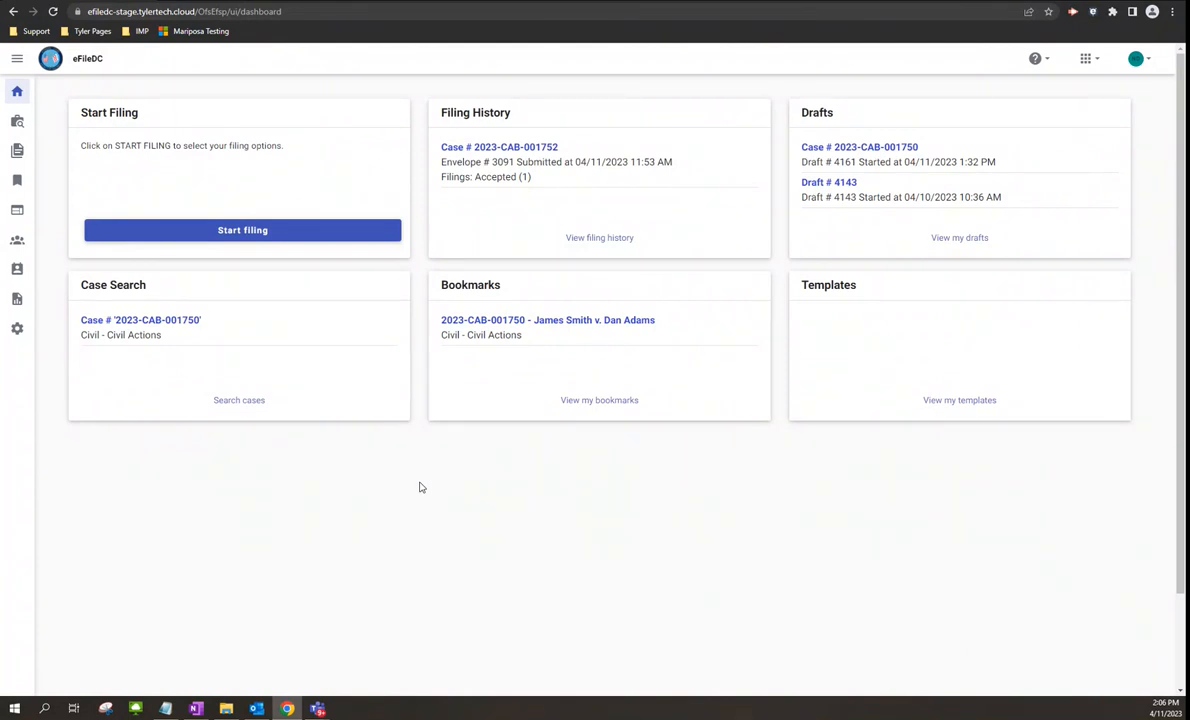
- Open Firm Management's Payment Accounts list and begin adding a new account
left_click(17, 244)
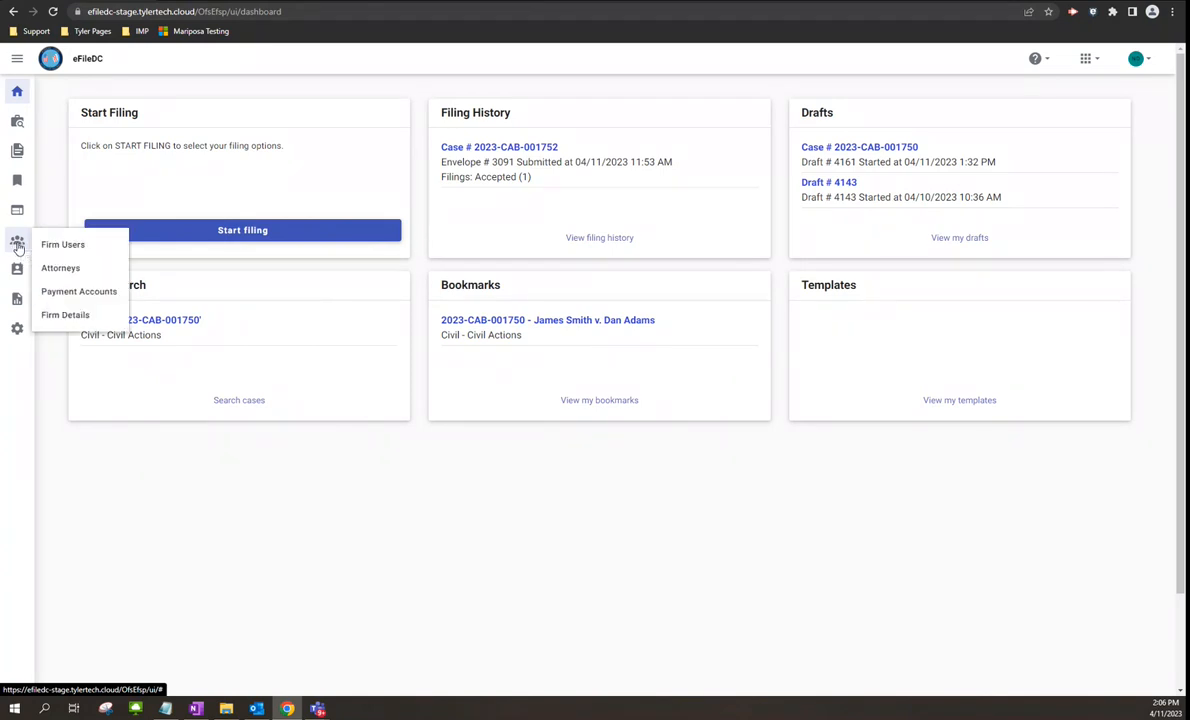
left_click(70, 293)
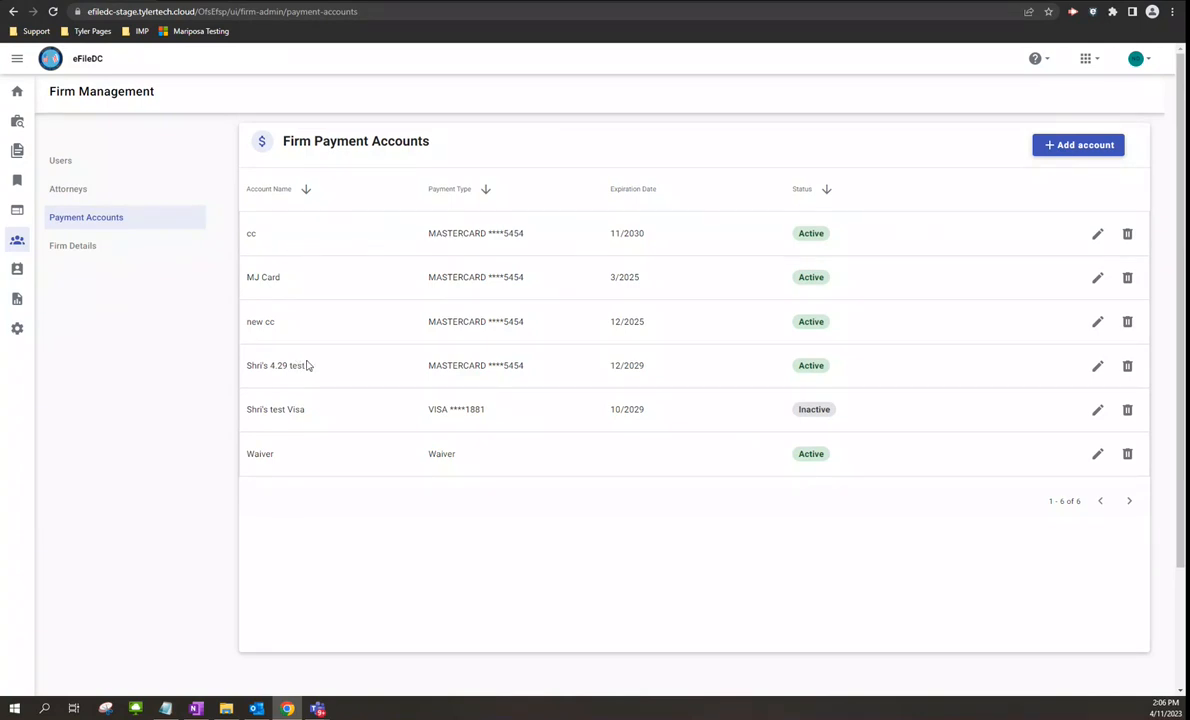
left_click(1071, 147)
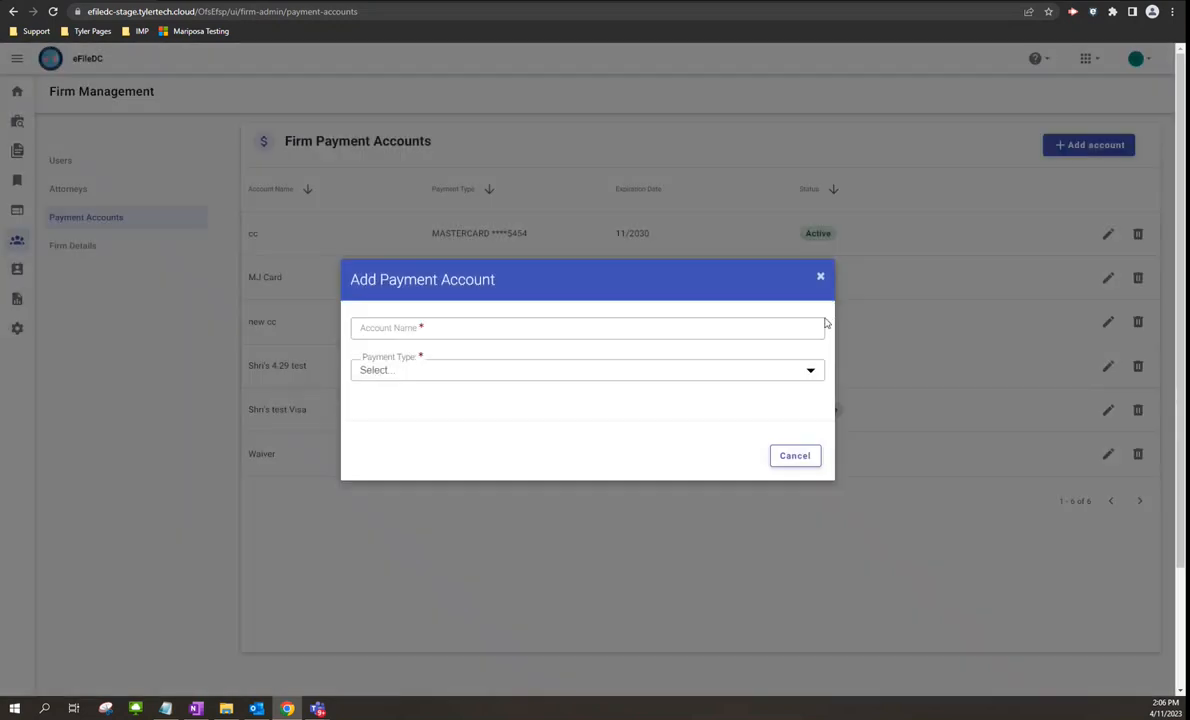
- Enter 'Test Amex' as a Credit Card account, then close the card form unsaved
left_click(475, 331)
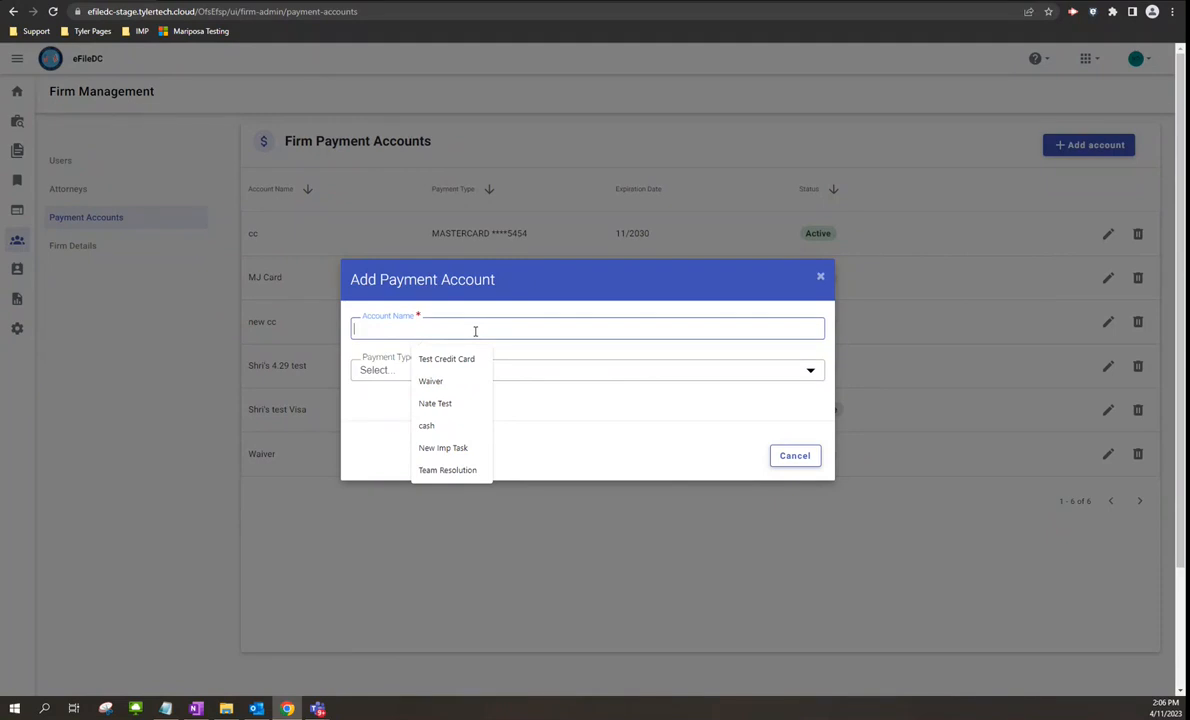
type("Test A")
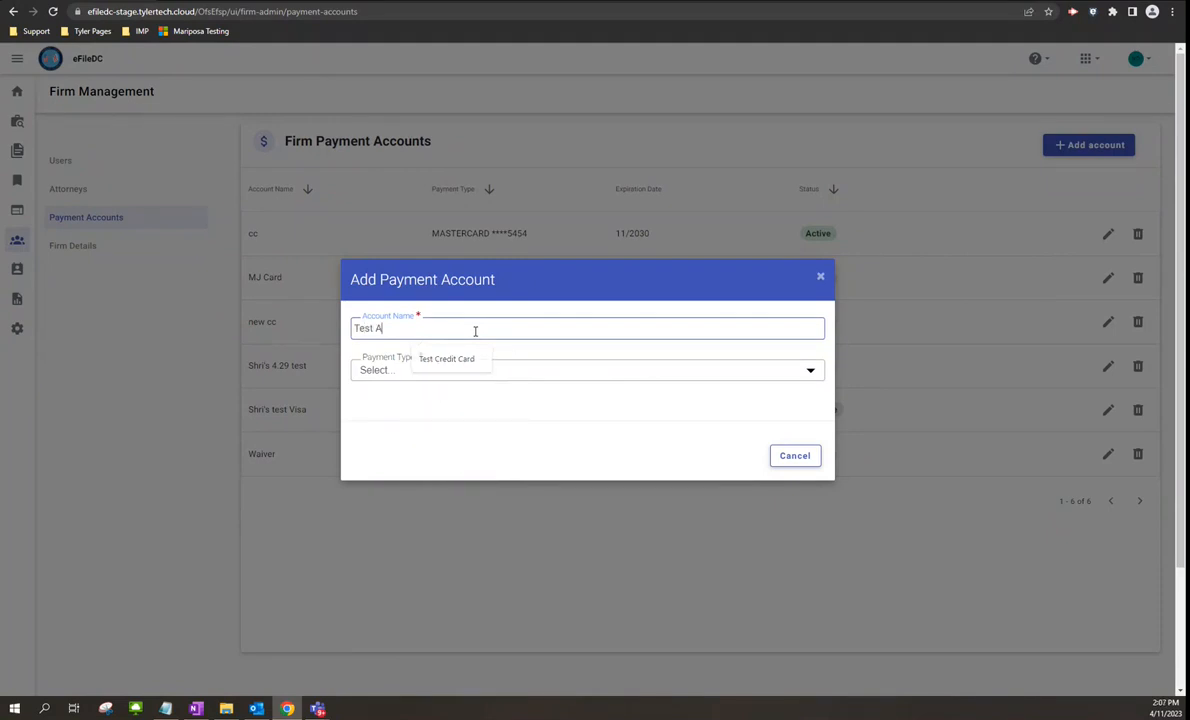
type("mex")
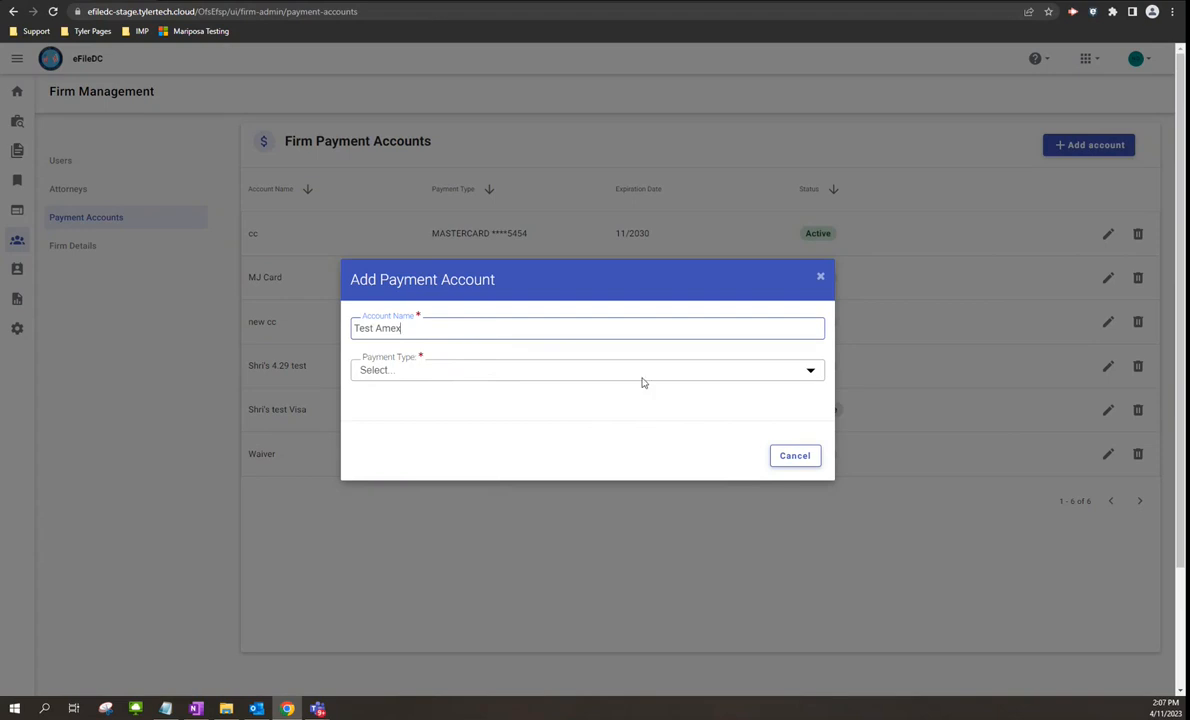
left_click(802, 377)
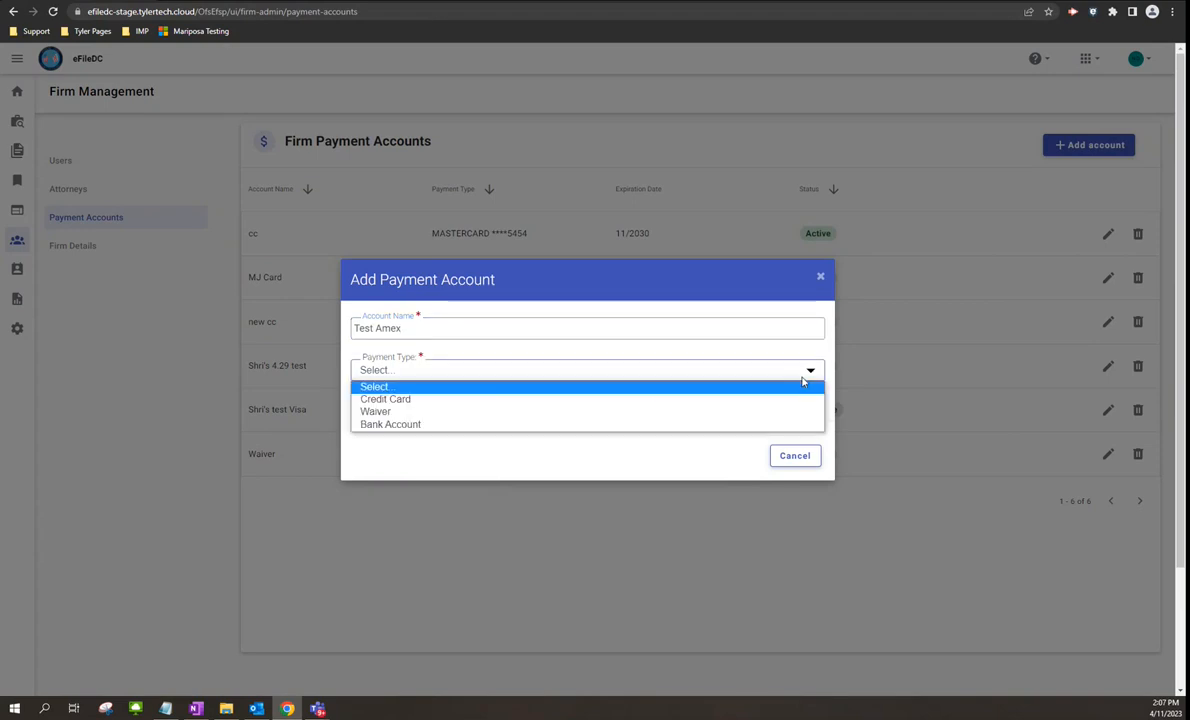
left_click(413, 401)
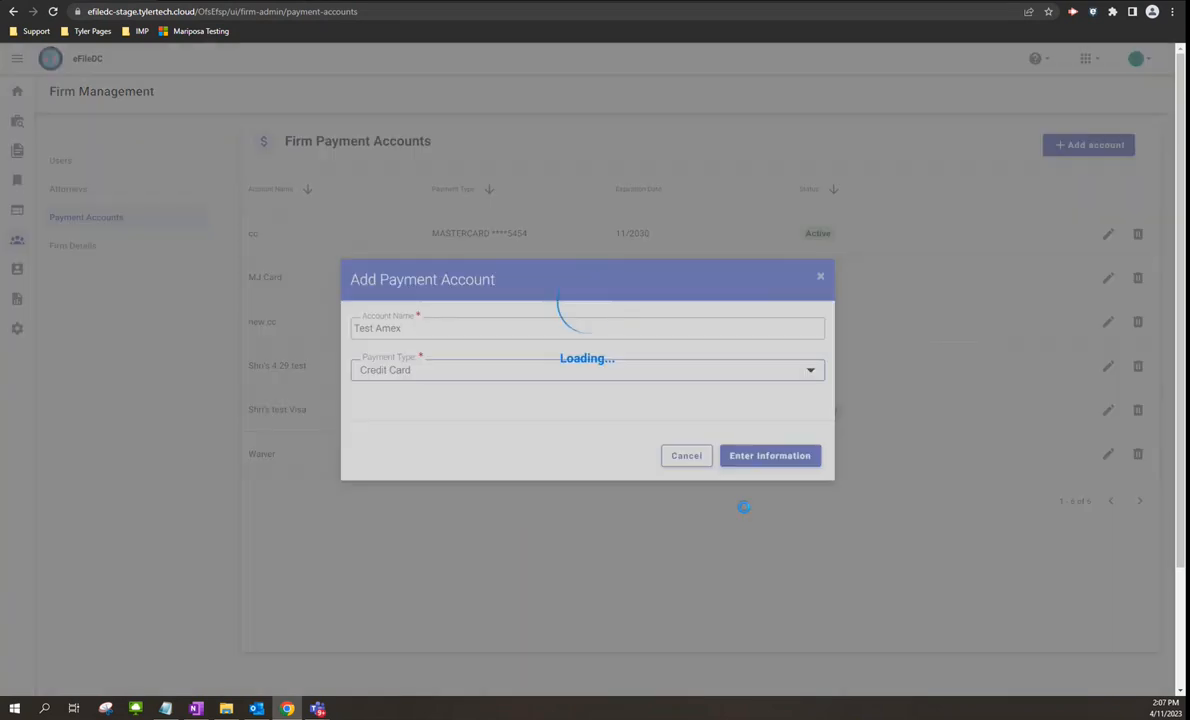
left_click(770, 456)
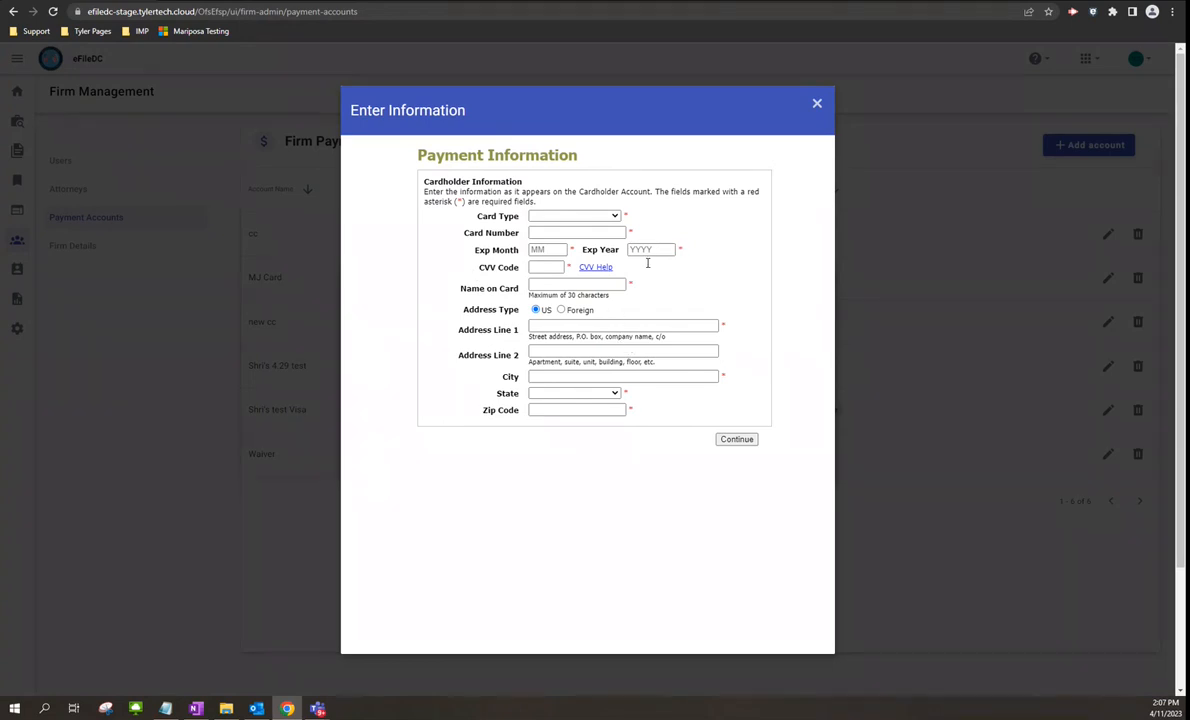
left_click(817, 104)
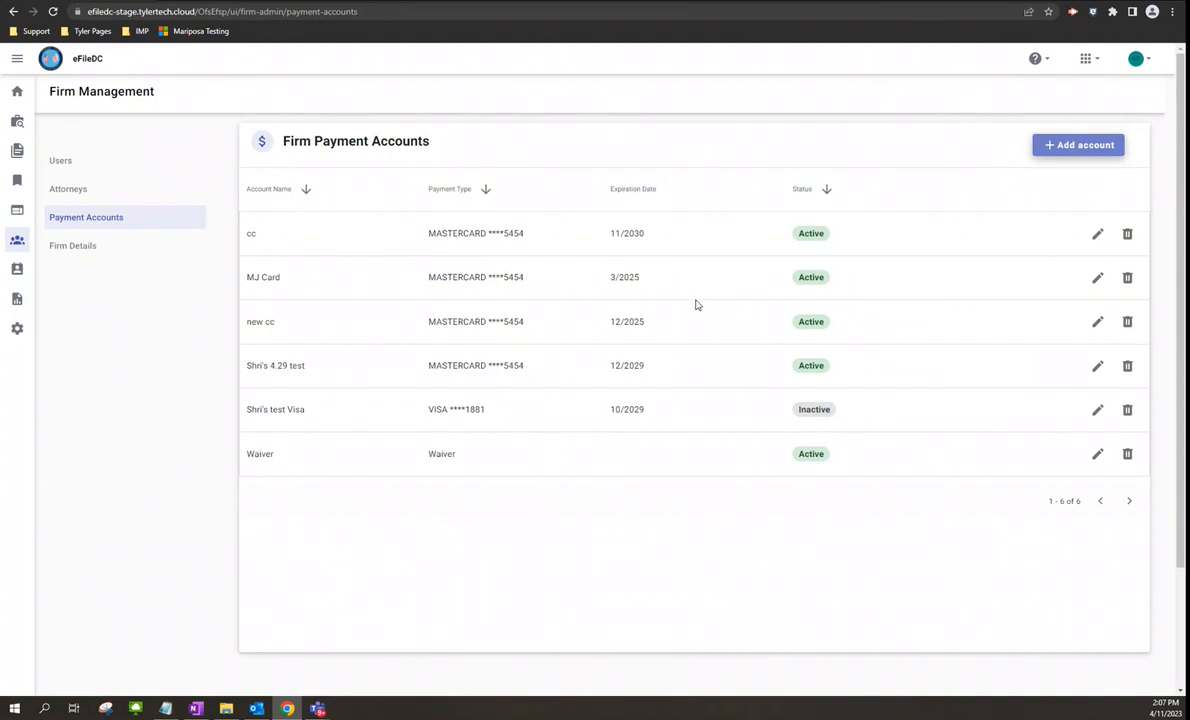
- View the Attorneys list, cancel adding an attorney, and return to the dashboard
left_click(68, 191)
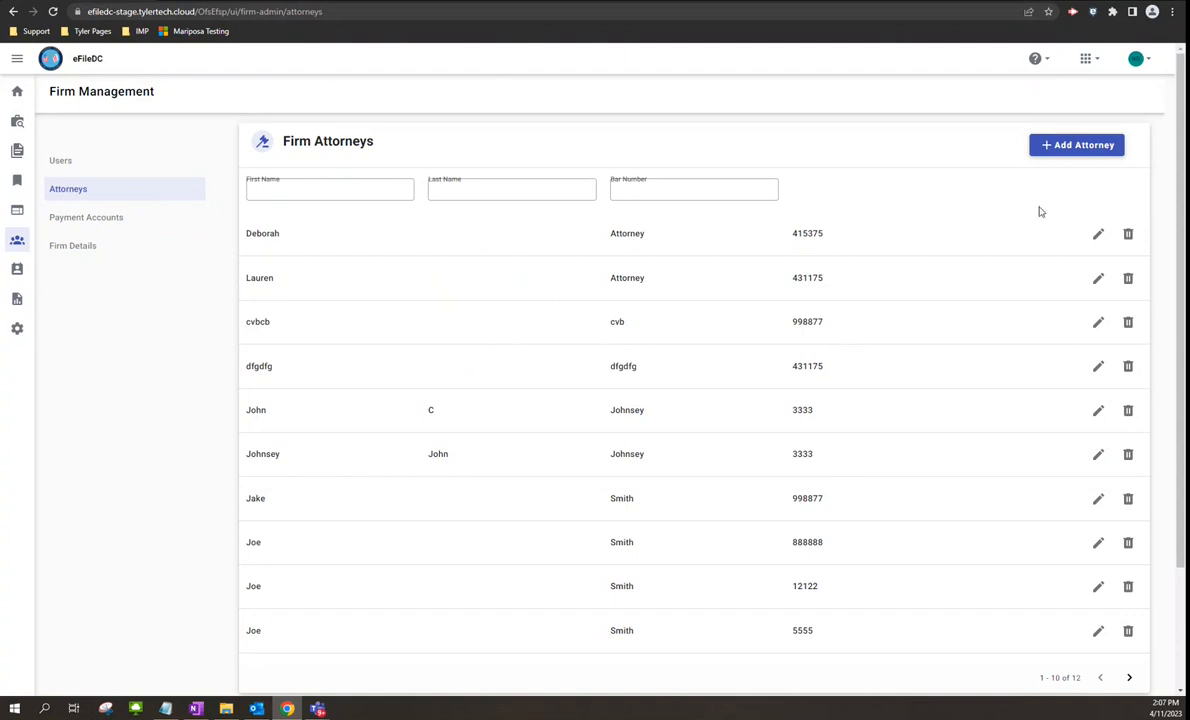
left_click(1066, 147)
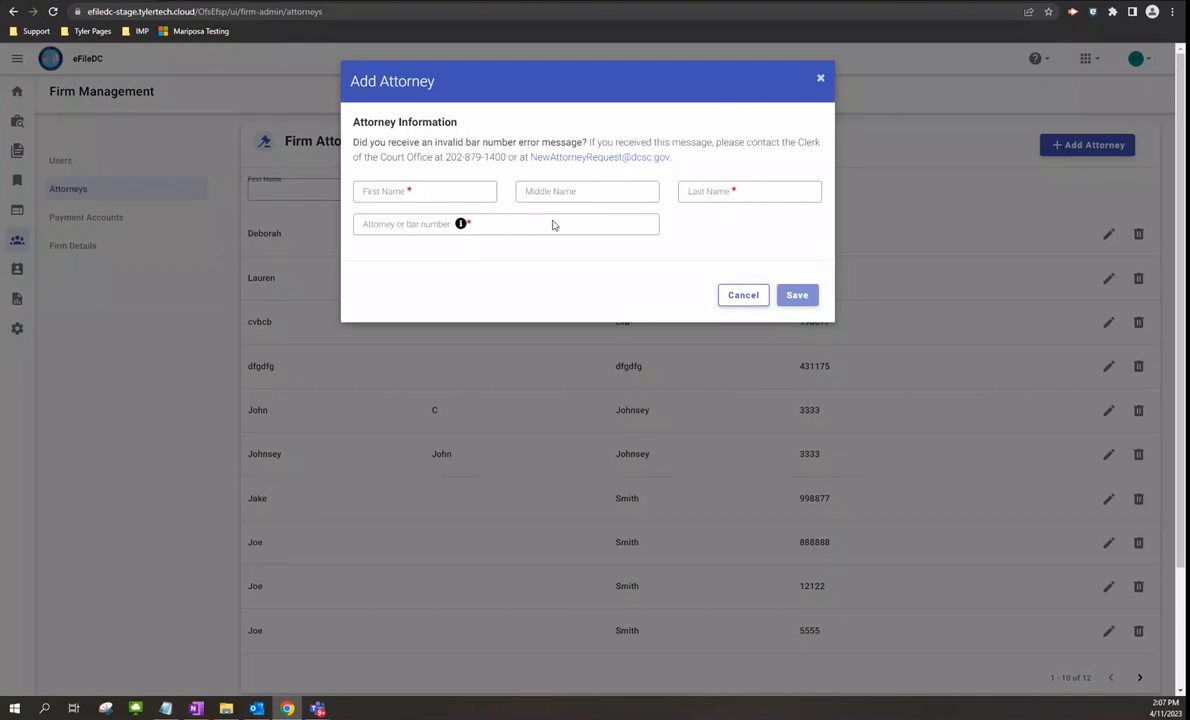
left_click(741, 297)
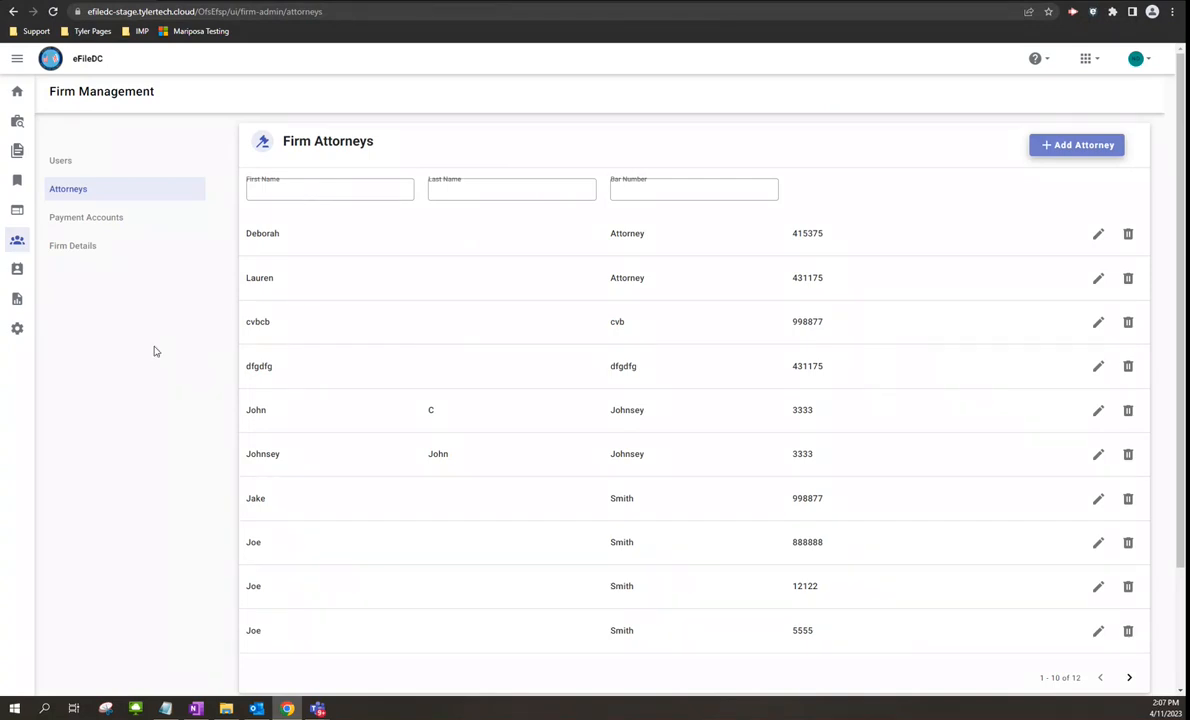
left_click(17, 91)
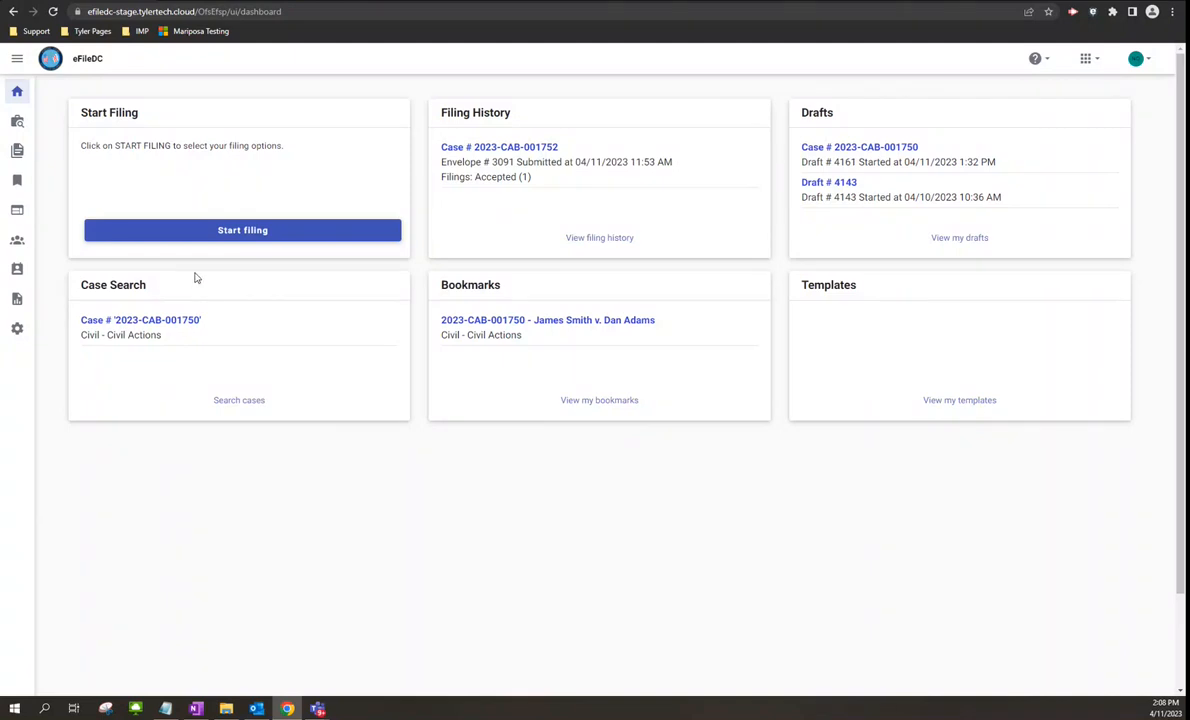
- Start a brand-new case filing from the dashboard, creating Draft # 4166
left_click(236, 236)
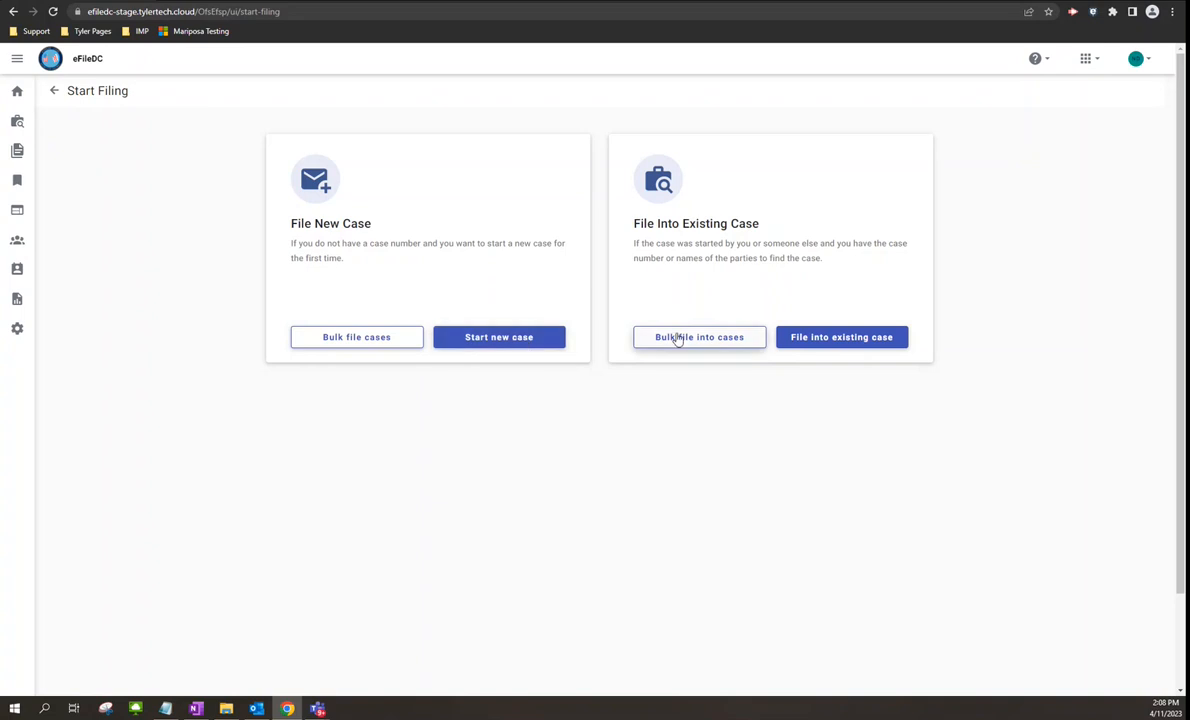
left_click(492, 340)
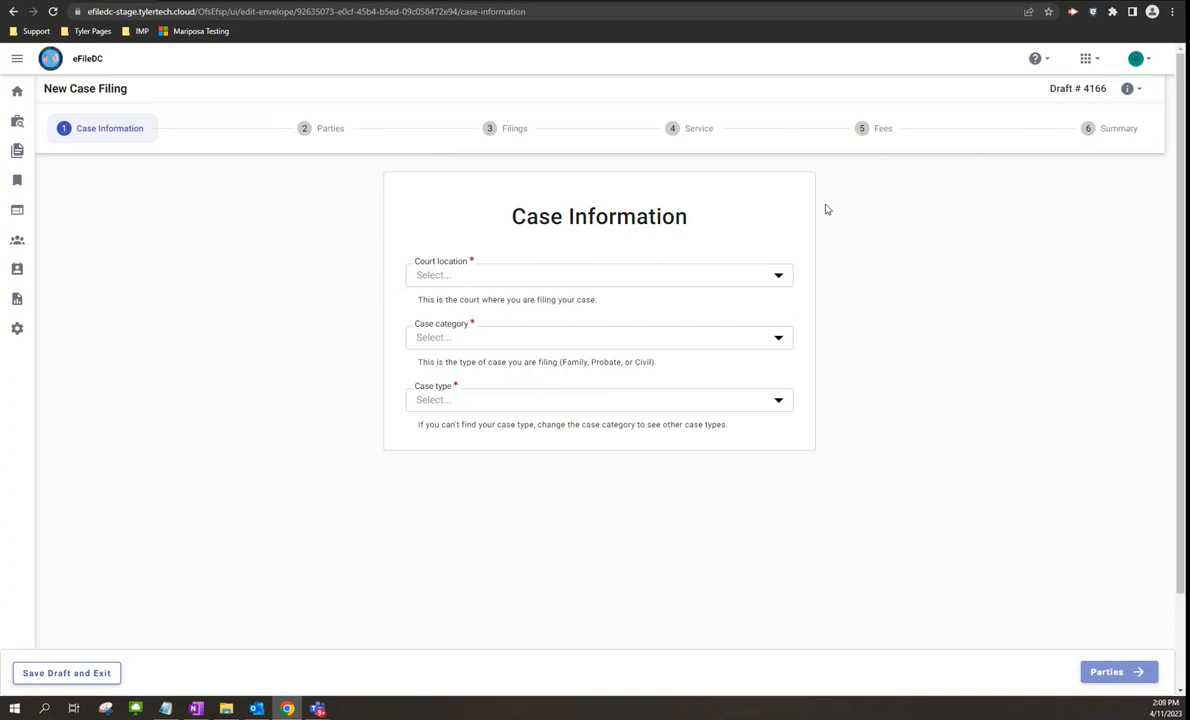
- Set court Civil - Civil Actions, category Civil Actions, case type Administrative Proceedings, and save
left_click(777, 276)
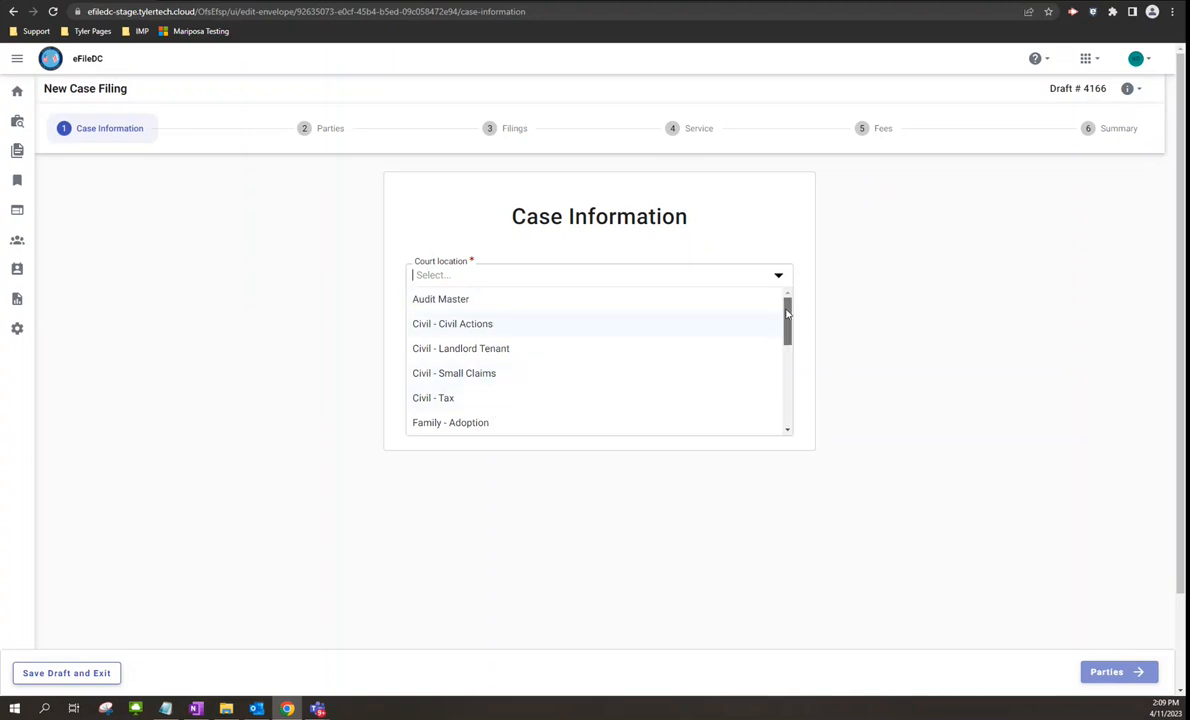
mouse_move(787, 314)
left_mouse_down()
mouse_move(789, 398)
mouse_move(787, 312)
left_mouse_up()
left_click(456, 330)
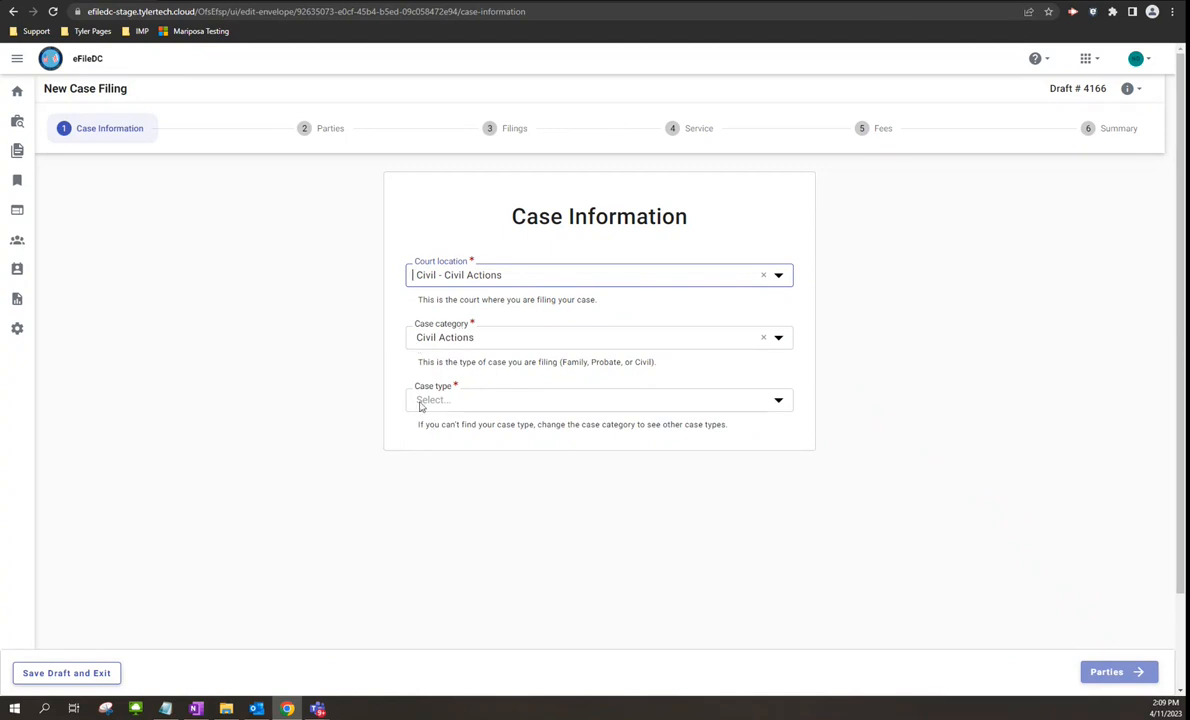
left_click(770, 338)
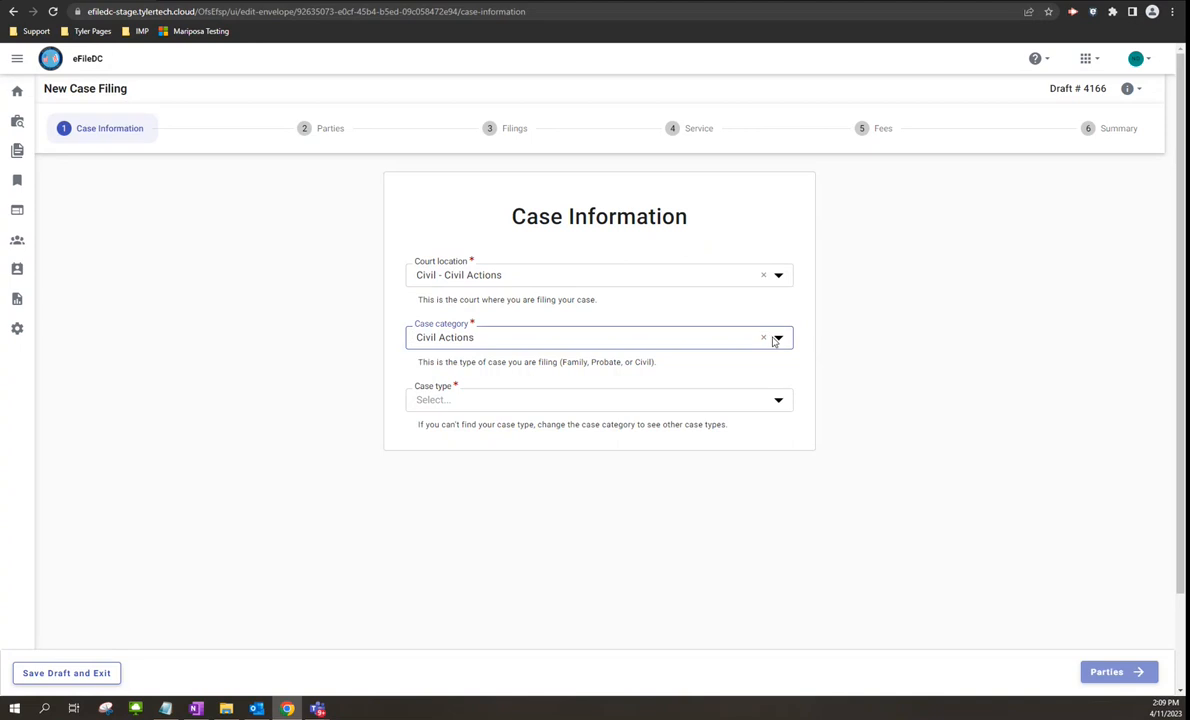
left_click(777, 340)
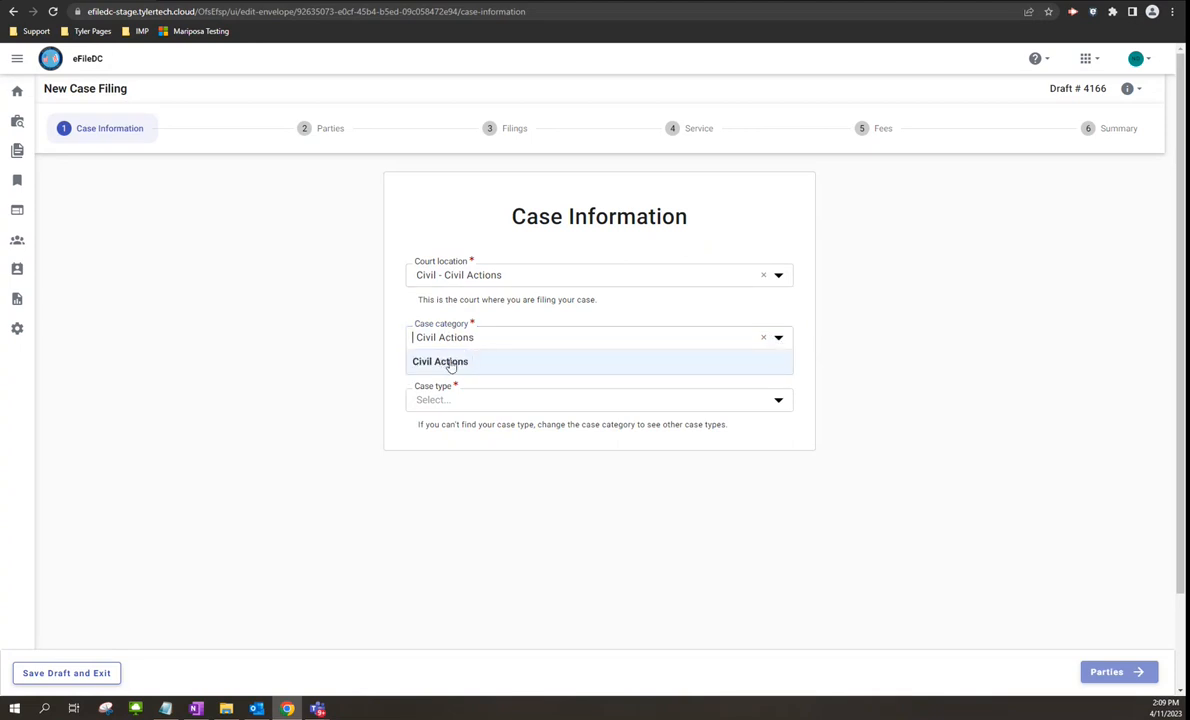
left_click(779, 404)
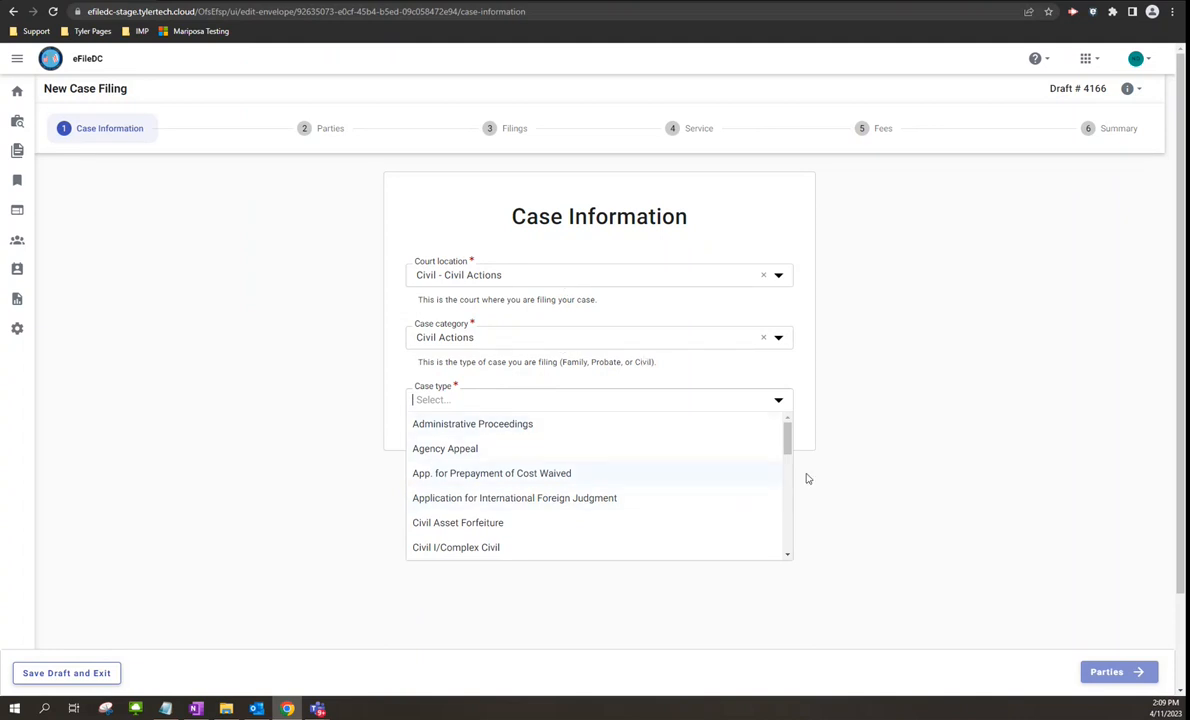
left_click_drag(786, 433, 699, 446)
left_click(445, 428)
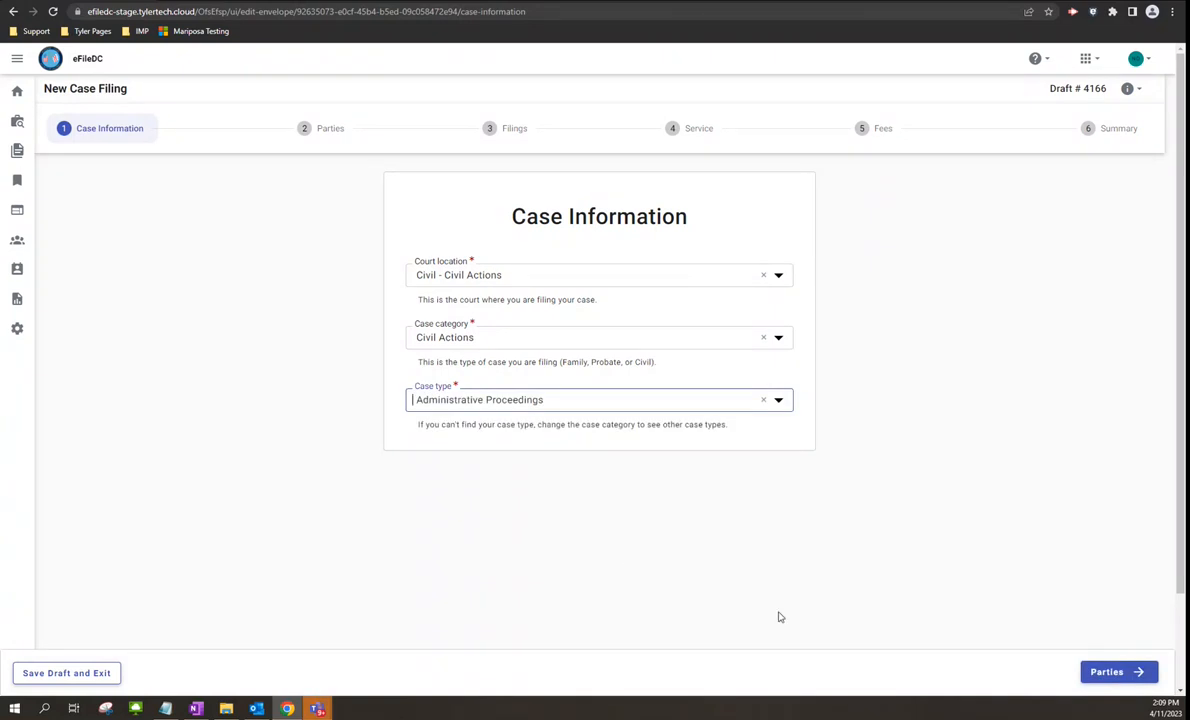
left_click(1134, 672)
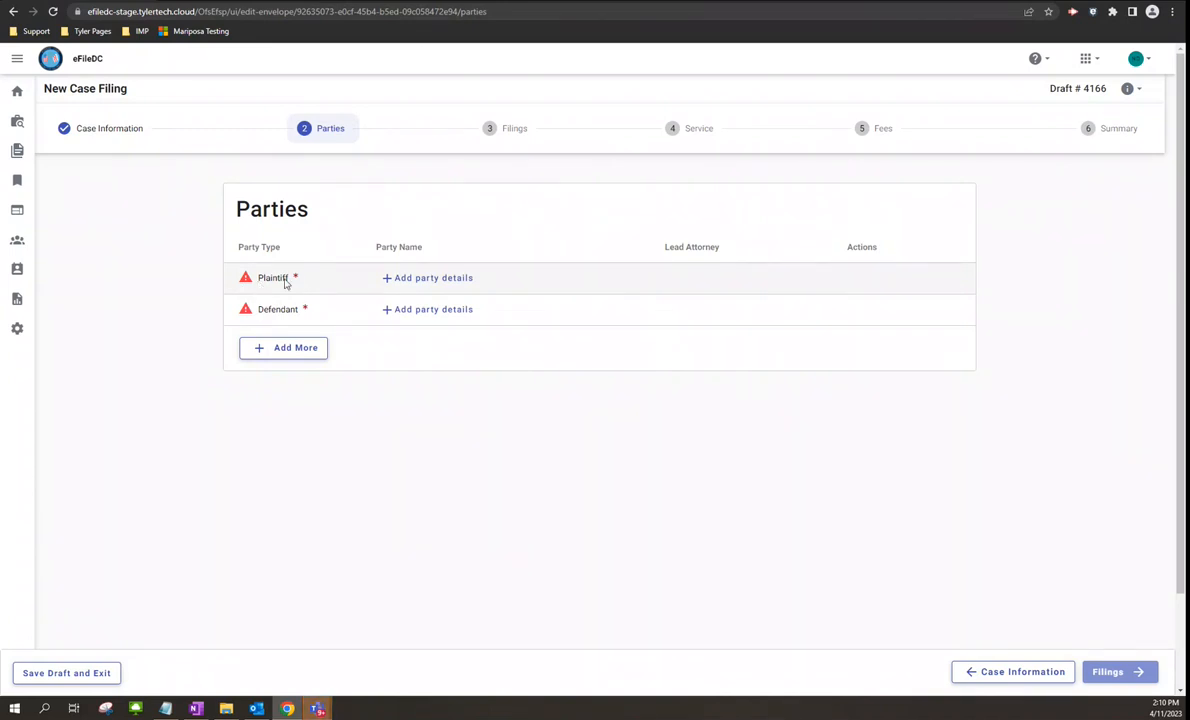
- Enter the plaintiff's first and last name and save the party details
left_click(430, 280)
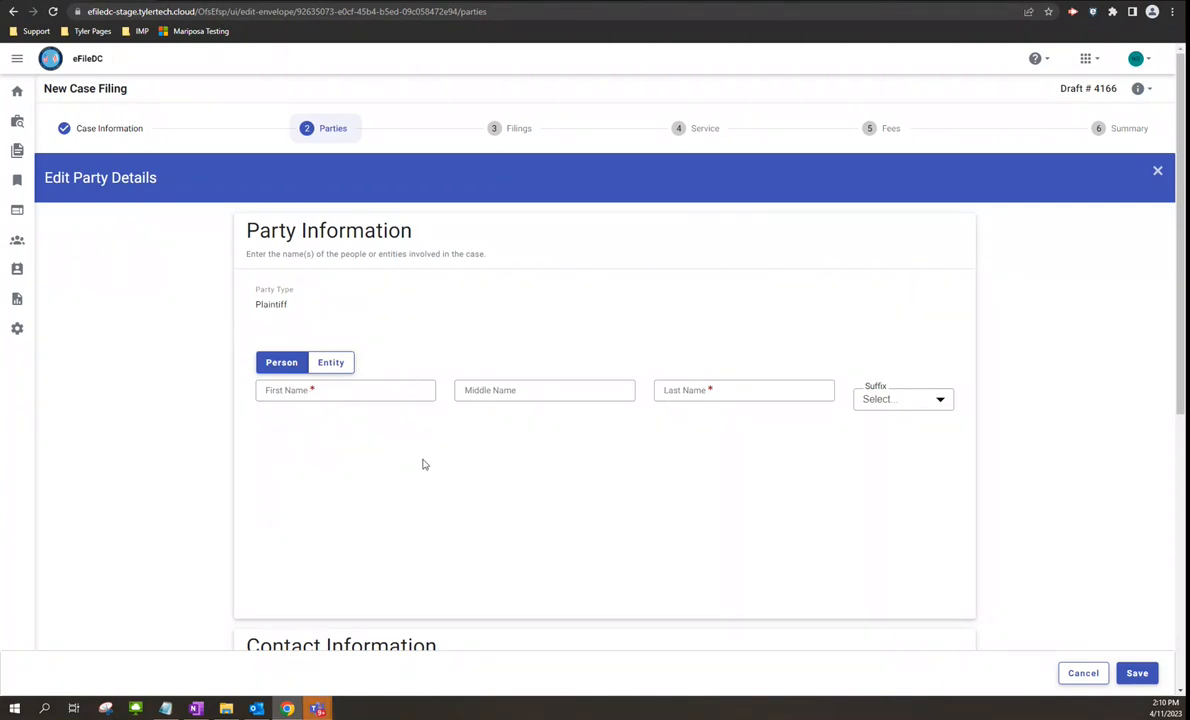
scroll(369, 457, "down", 3)
scroll(395, 457, "down", 2)
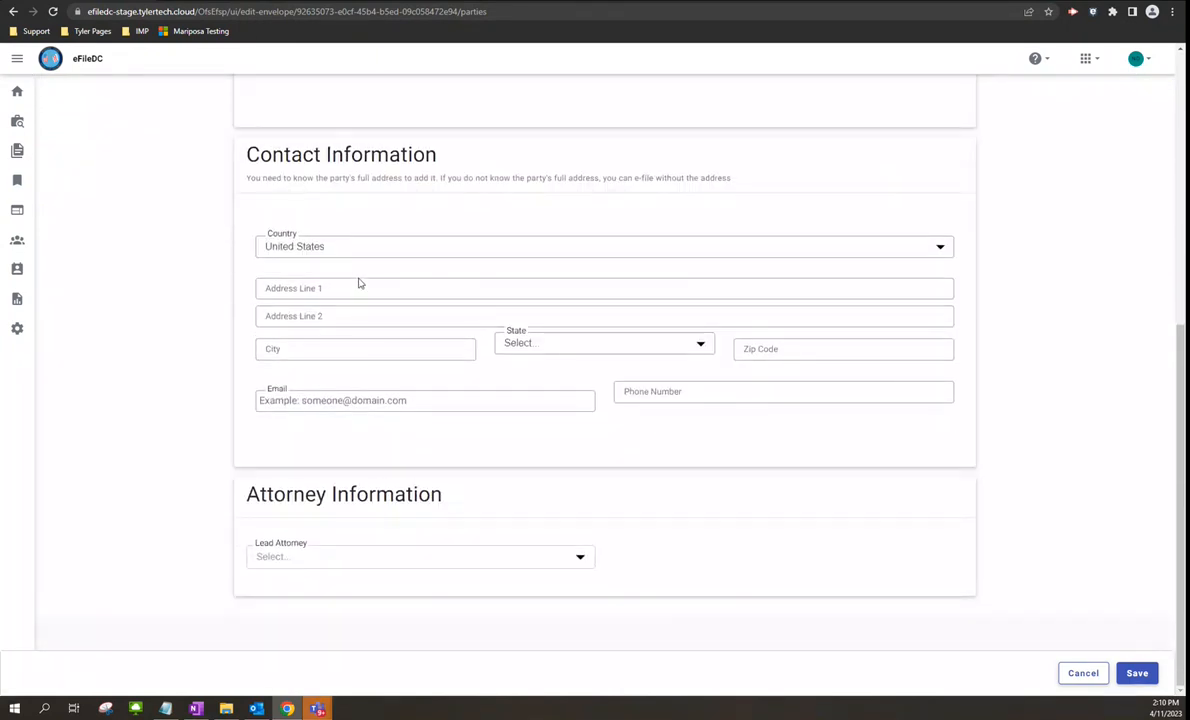
scroll(385, 524, "up", 2)
scroll(380, 480, "up", 2)
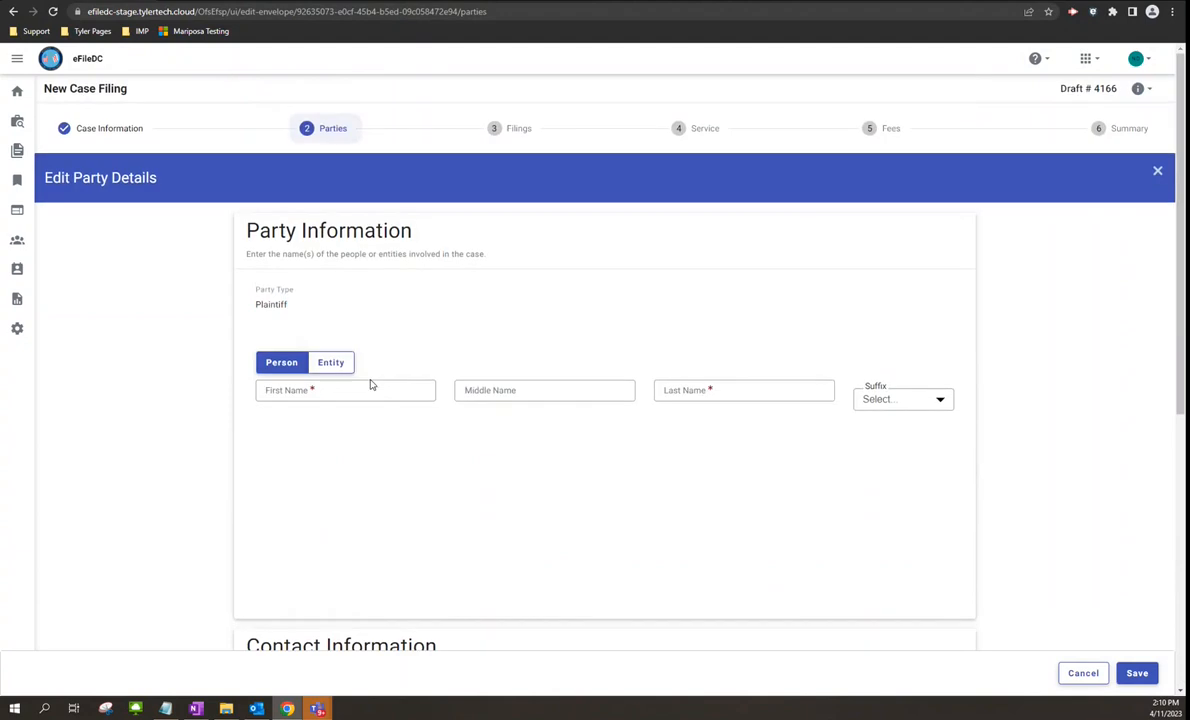
left_click(370, 388)
type("Jo")
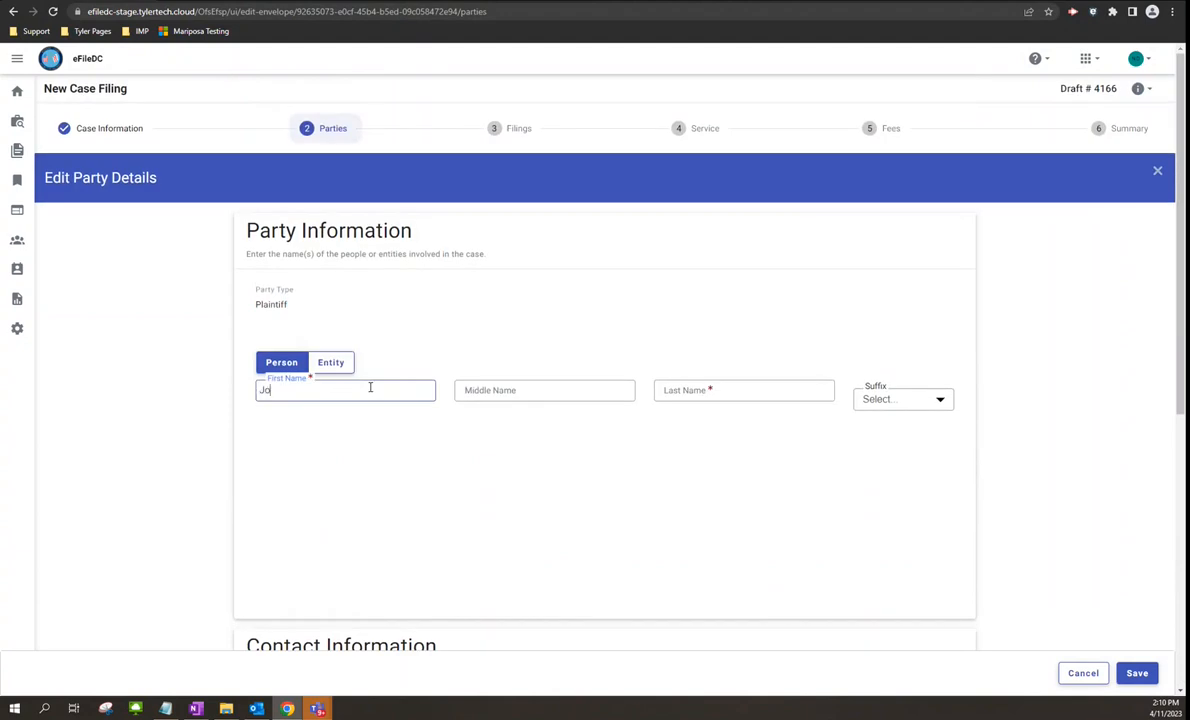
type("hn")
key("Tab")
key("Tab")
type("Smith")
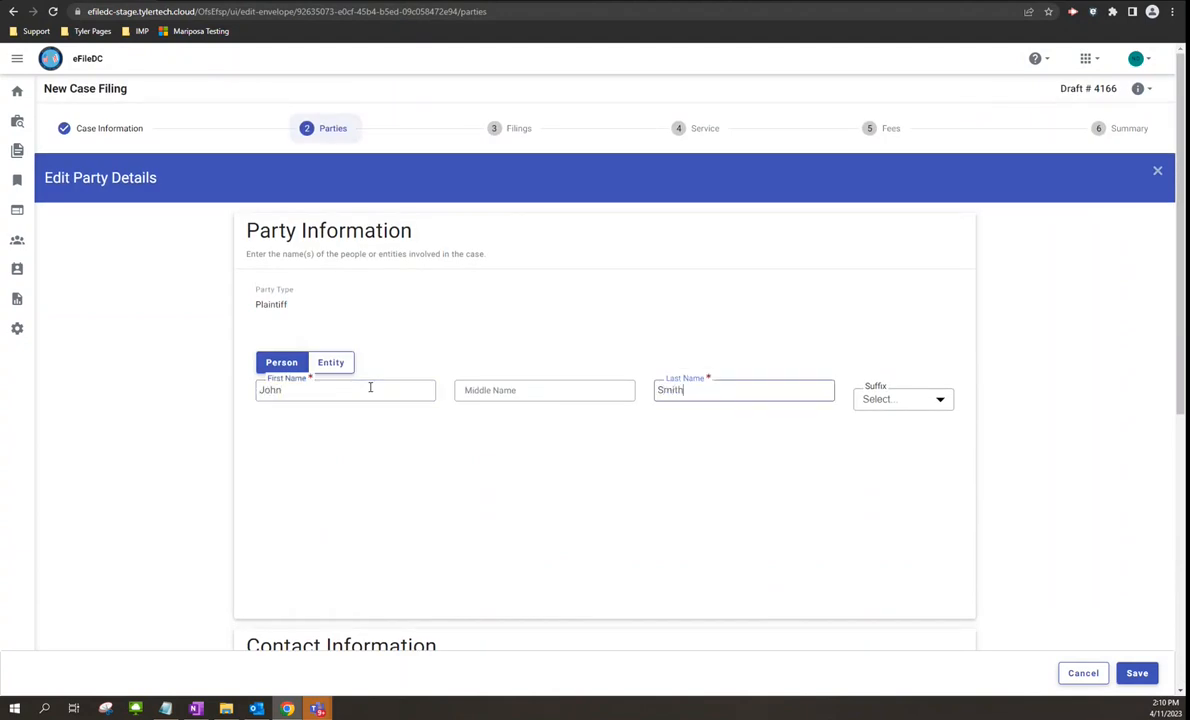
left_click(1134, 676)
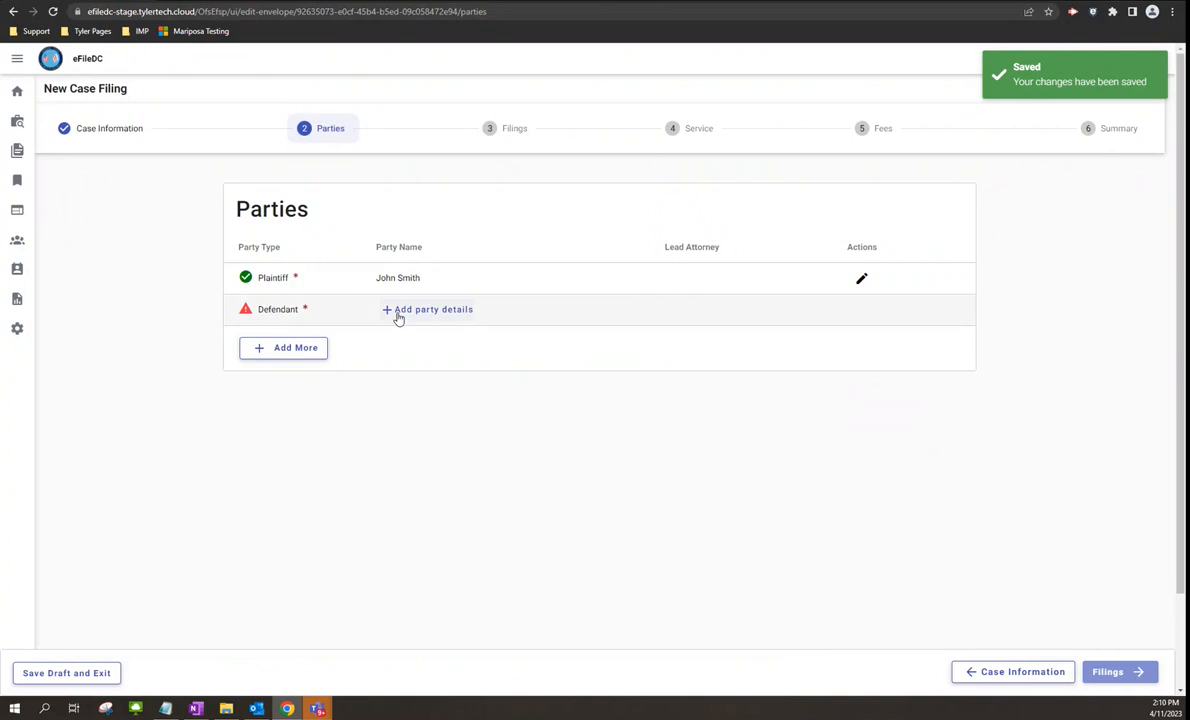
- Enter and save the defendant's first and last name, then continue to Filings
left_click(403, 312)
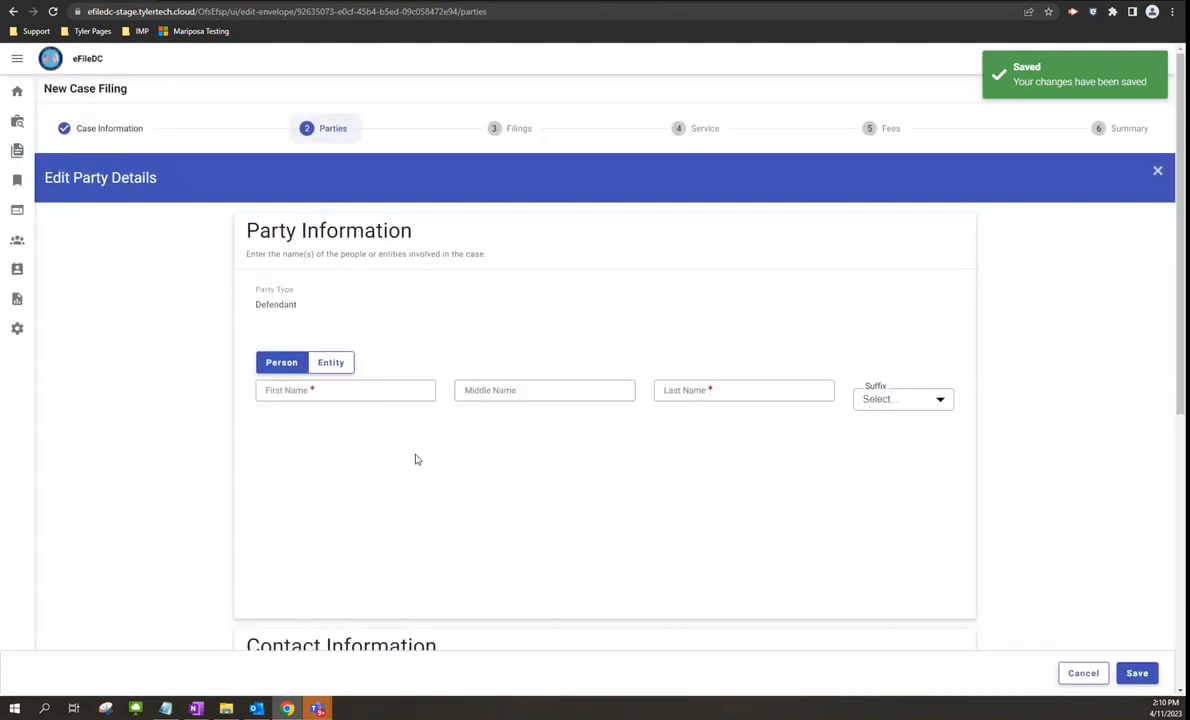
left_click(379, 395)
type("J")
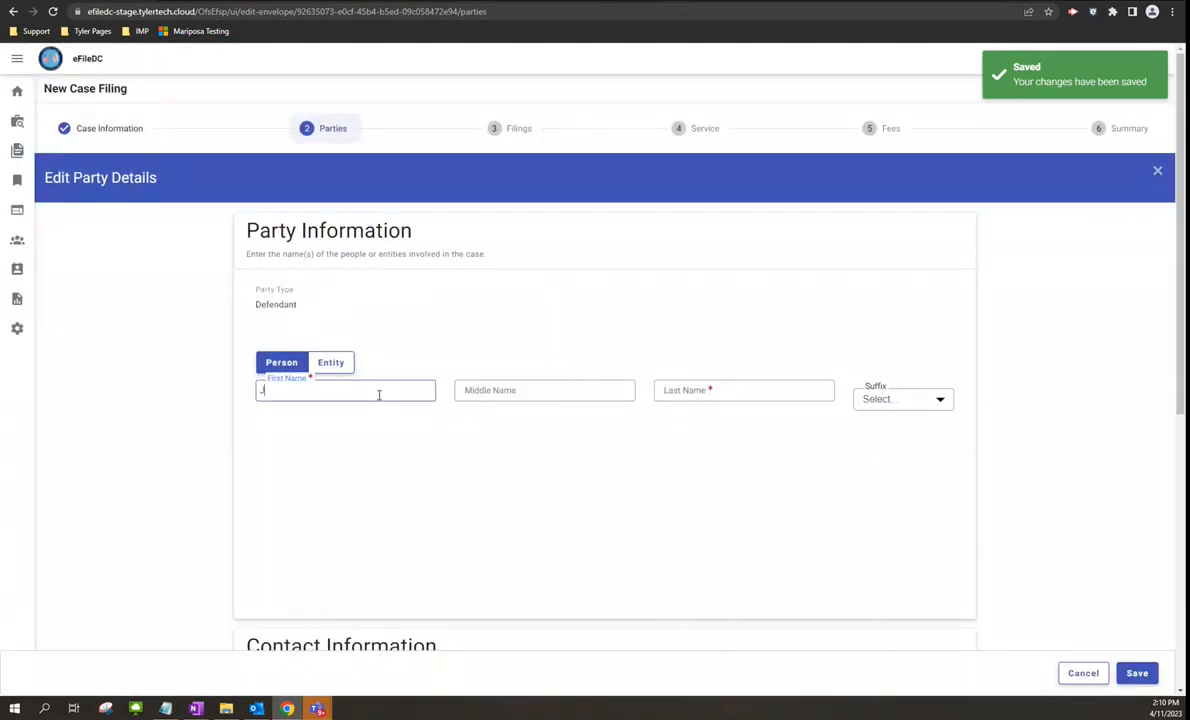
type("ack")
key("Tab")
key("Tab")
type("Smith")
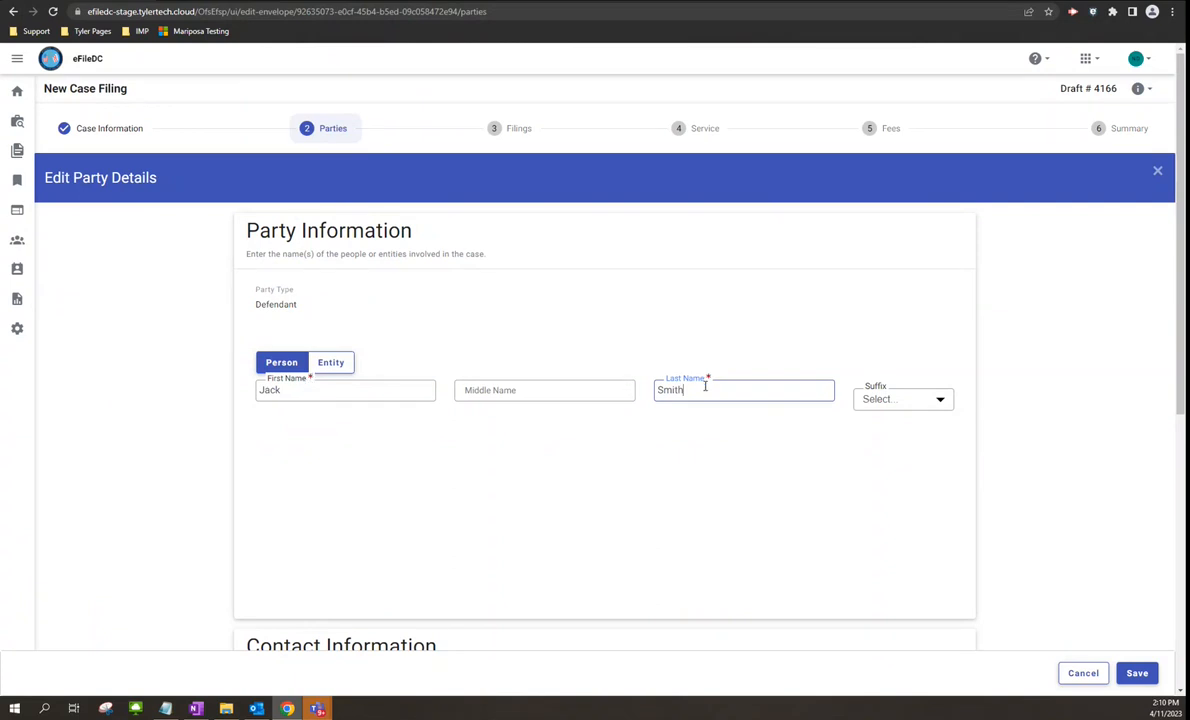
left_click(1137, 673)
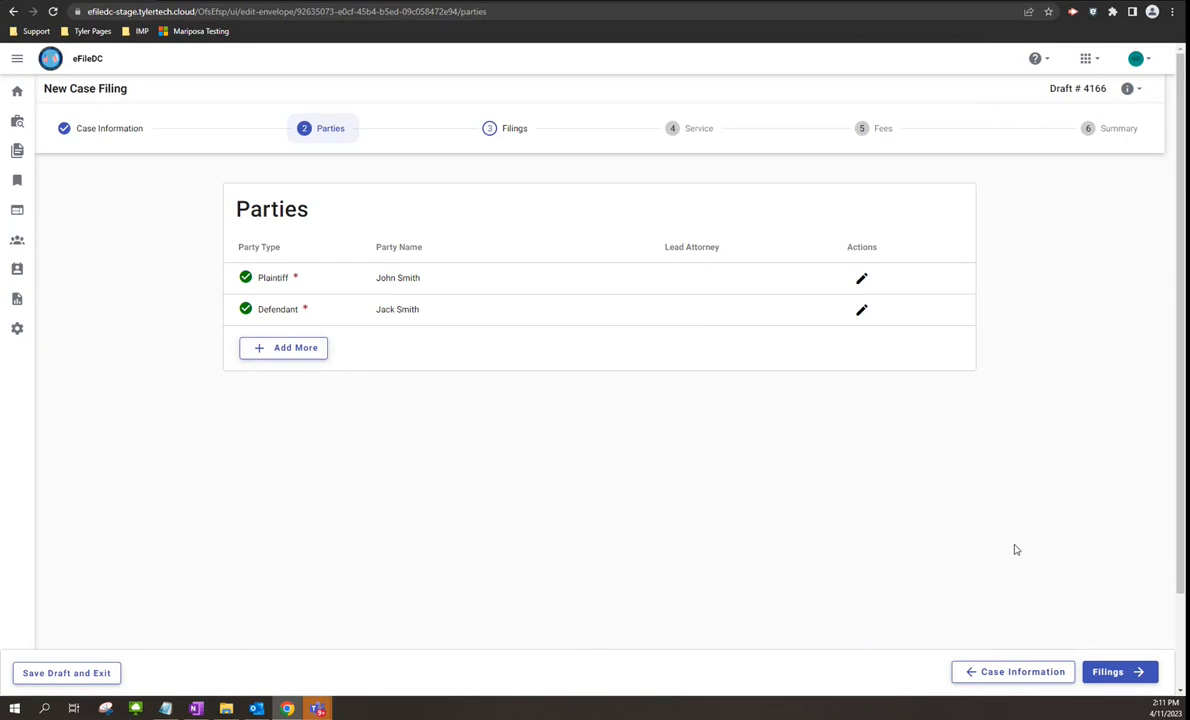
left_click(1112, 676)
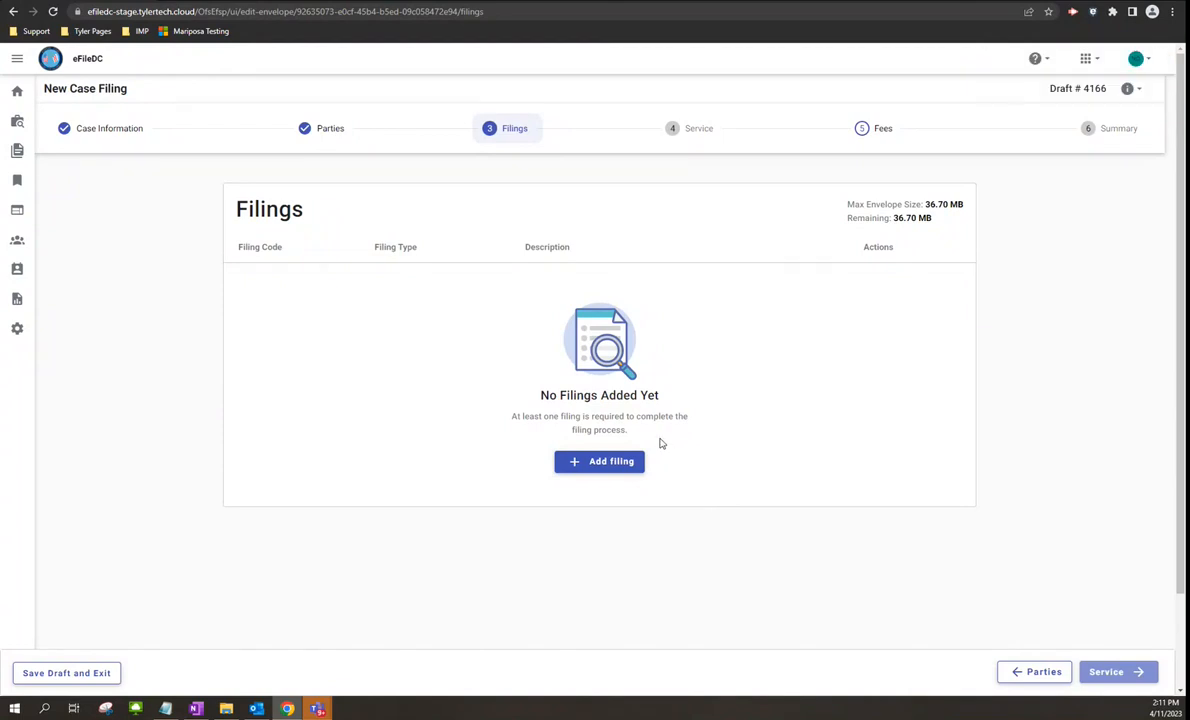
- Add a new filing with filing code Complaint Filed - $120.00
left_click(603, 466)
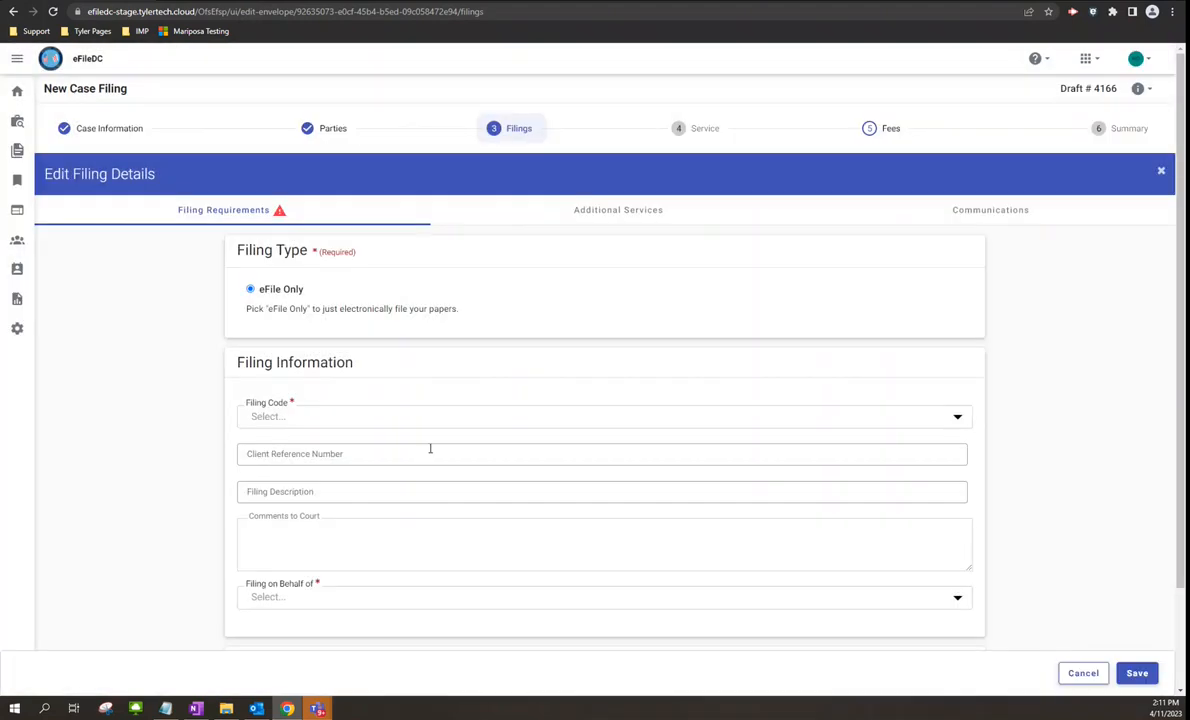
scroll(422, 393, "down", 2)
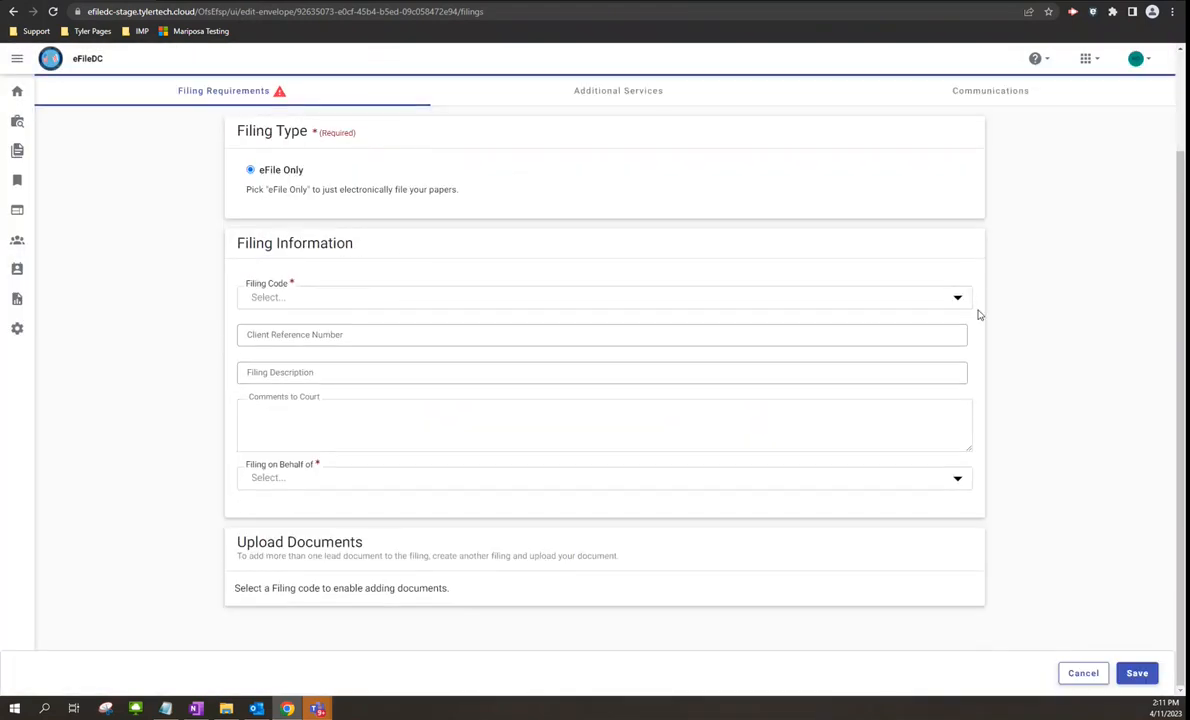
left_click(792, 300)
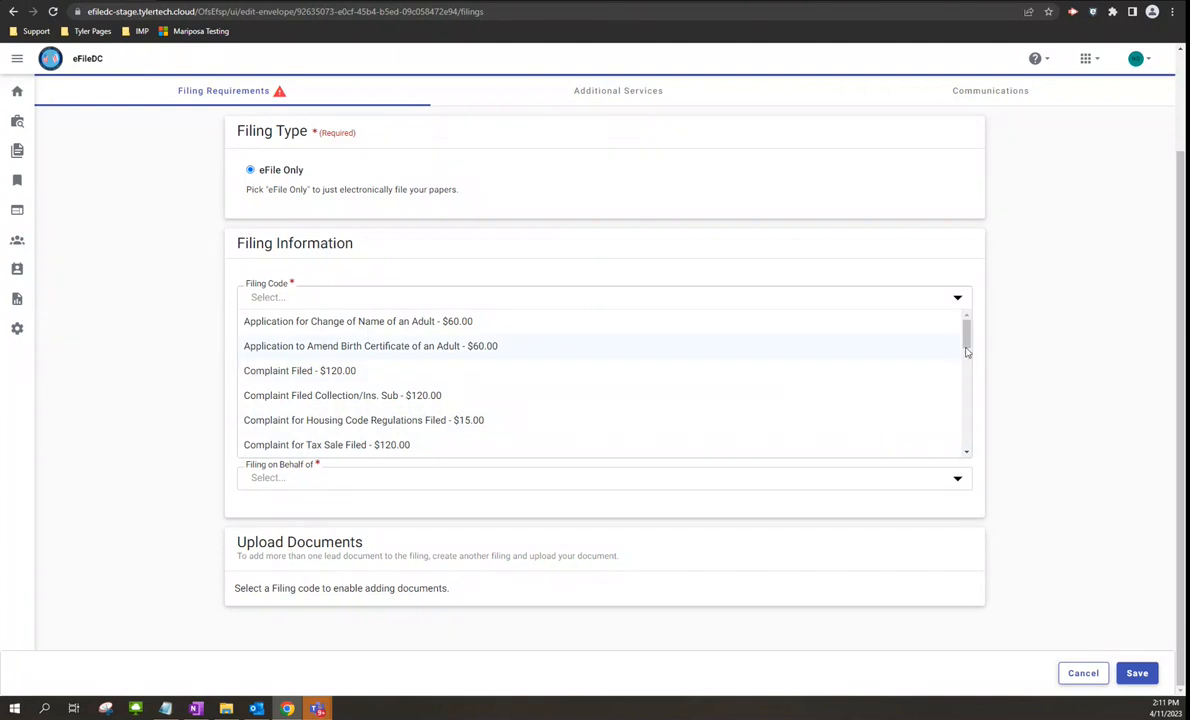
mouse_move(966, 333)
left_mouse_down()
mouse_move(968, 434)
mouse_move(966, 333)
left_mouse_up()
left_click(284, 372)
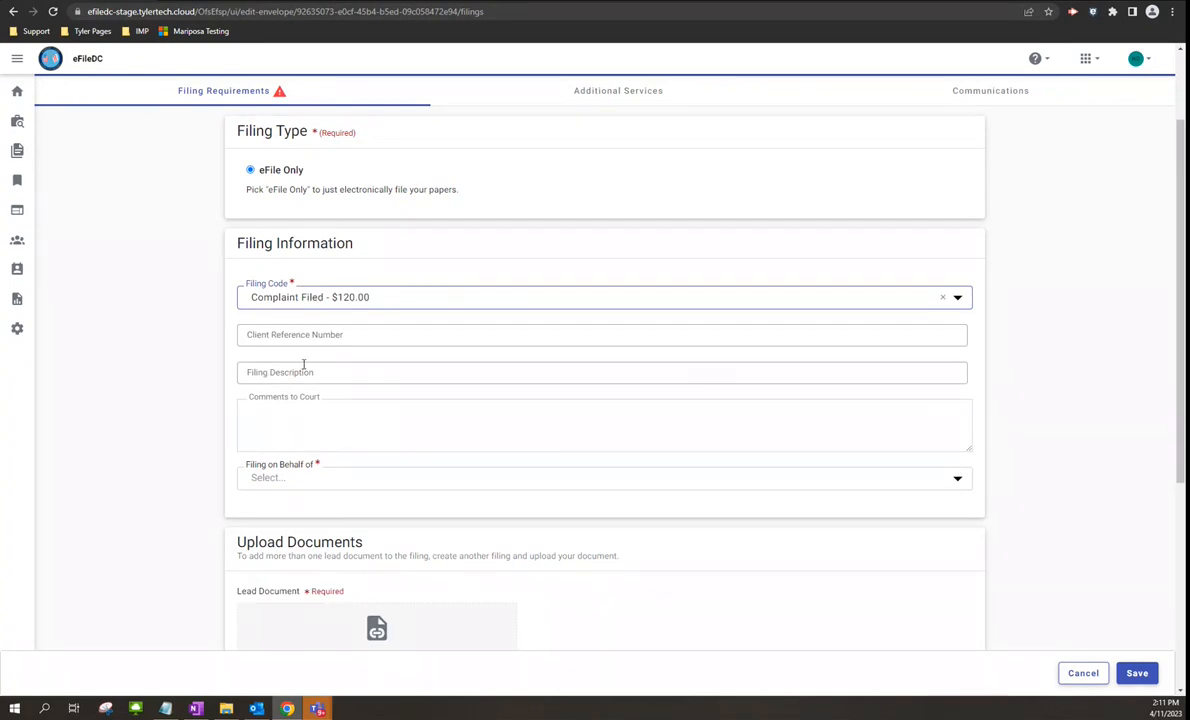
- Choose the defendant under Filing on Behalf of
scroll(305, 372, "down", 2)
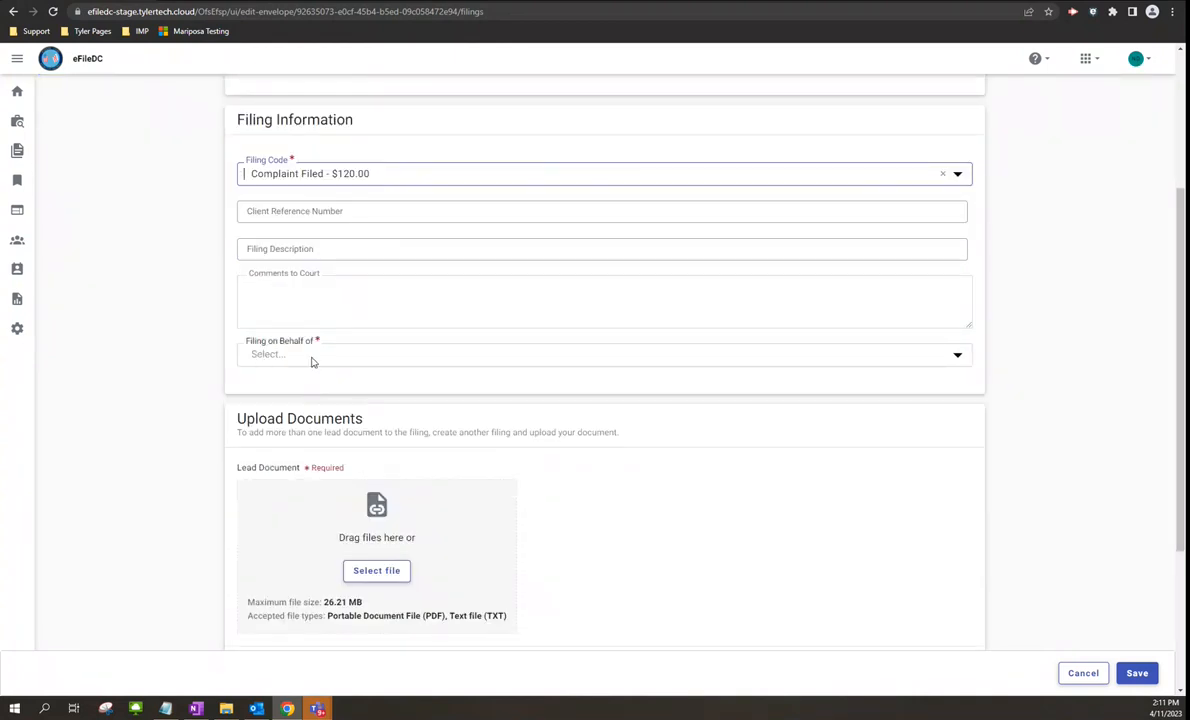
left_click(942, 357)
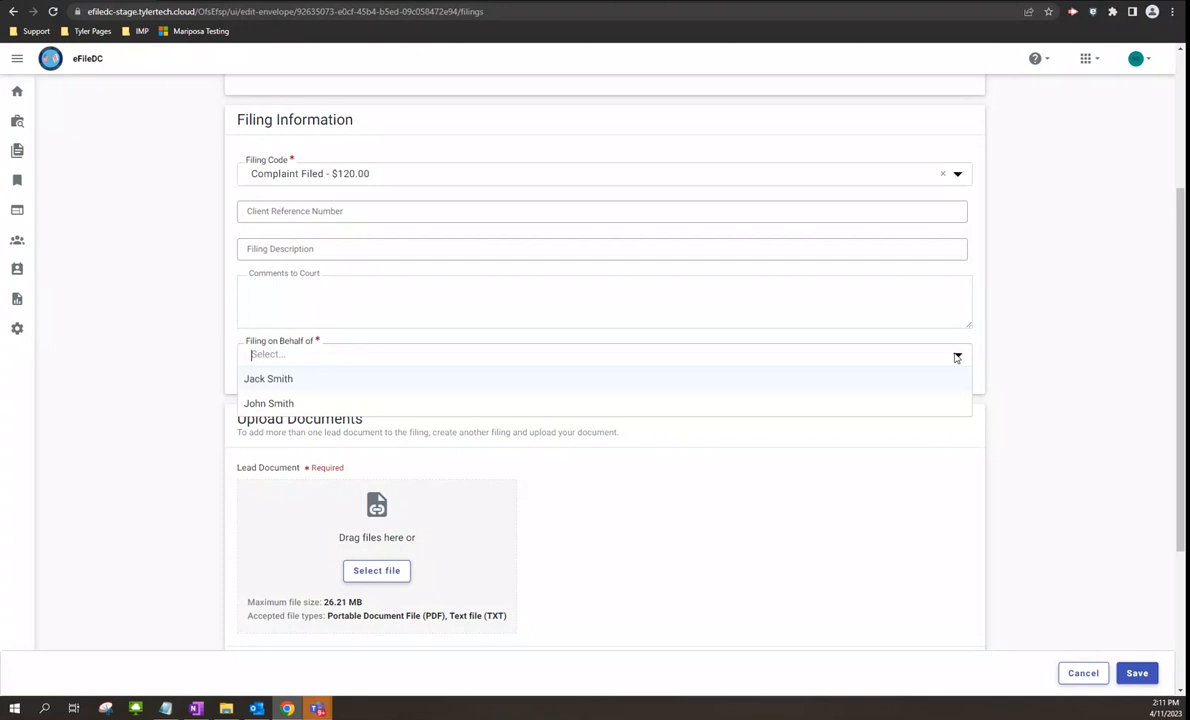
left_click(263, 382)
scroll(301, 464, "down", 2)
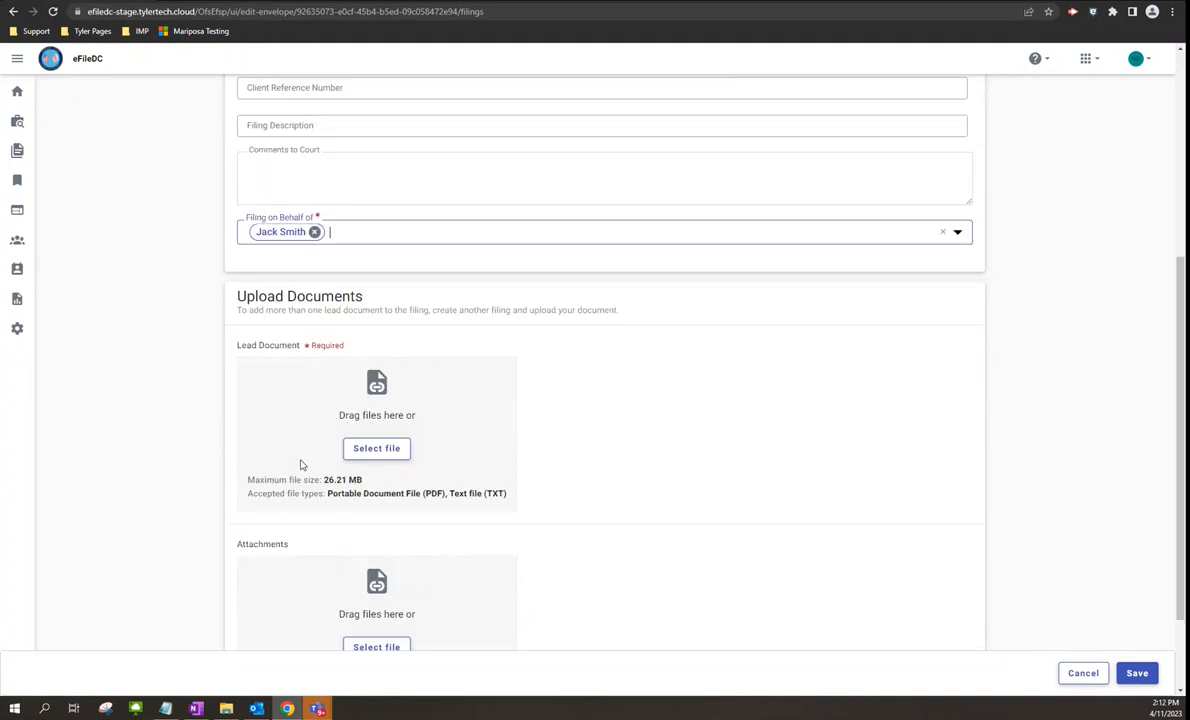
scroll(301, 464, "down", 2)
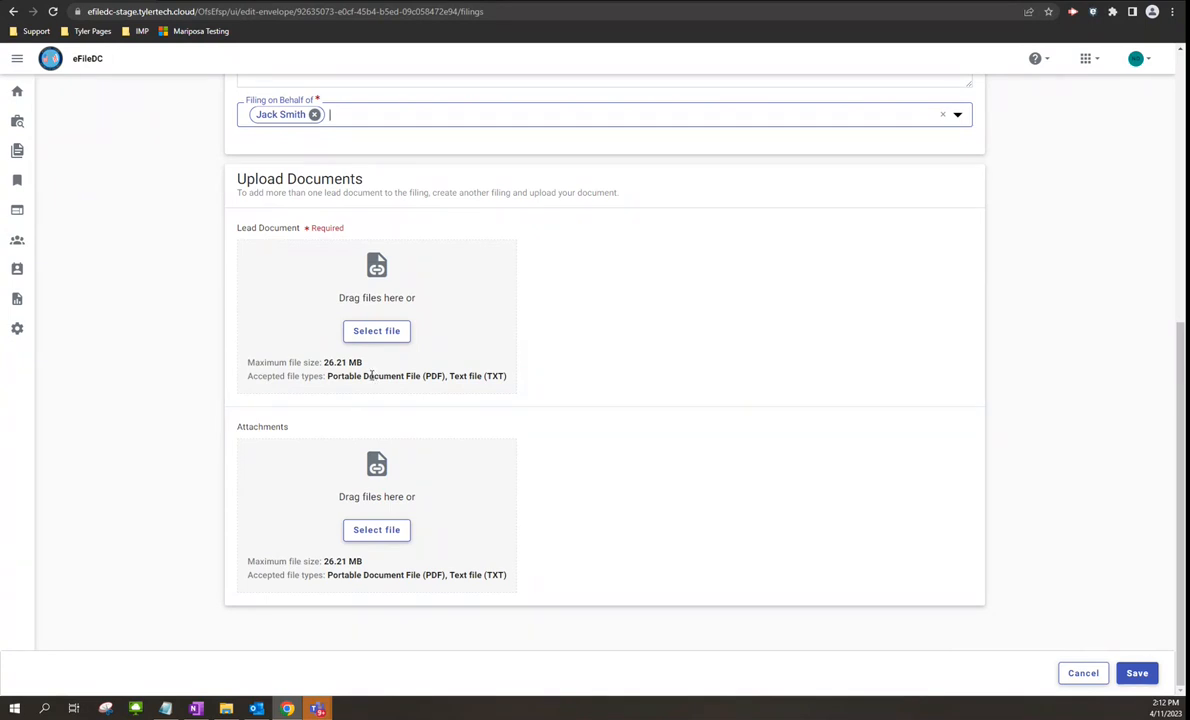
scroll(371, 375, "up", 3)
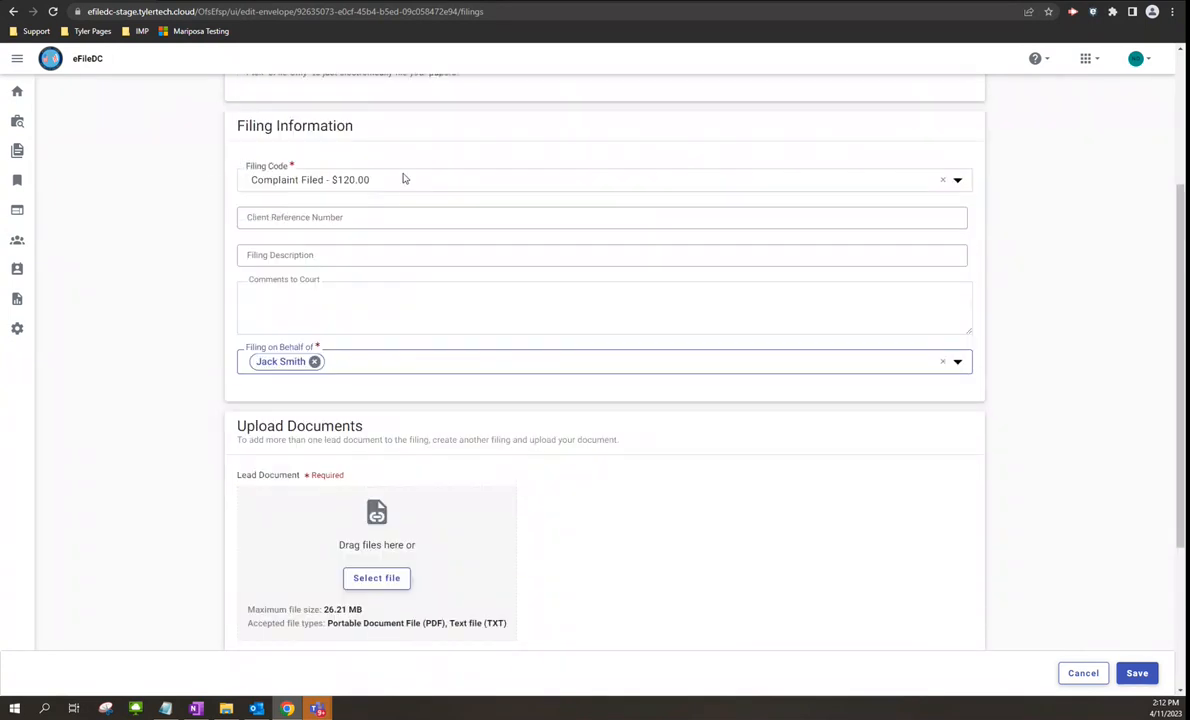
scroll(360, 495, "down", 2)
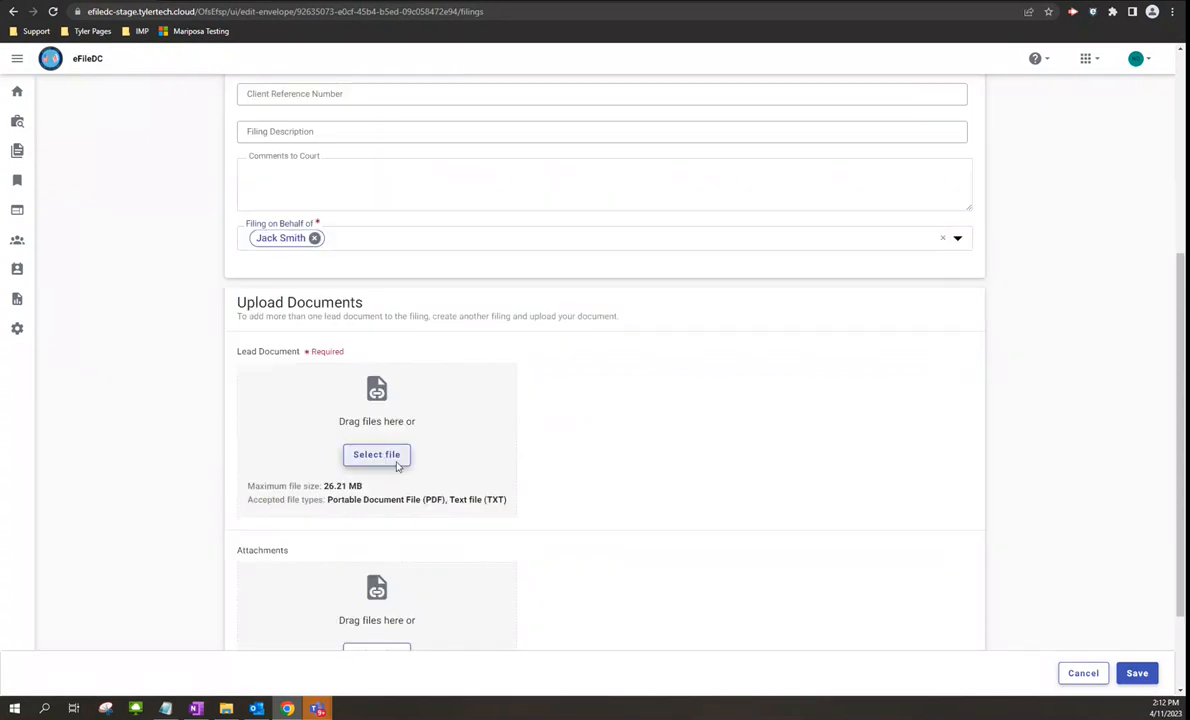
- Upload Test Petition.pdf as the lead document, then remove it again
left_click(382, 462)
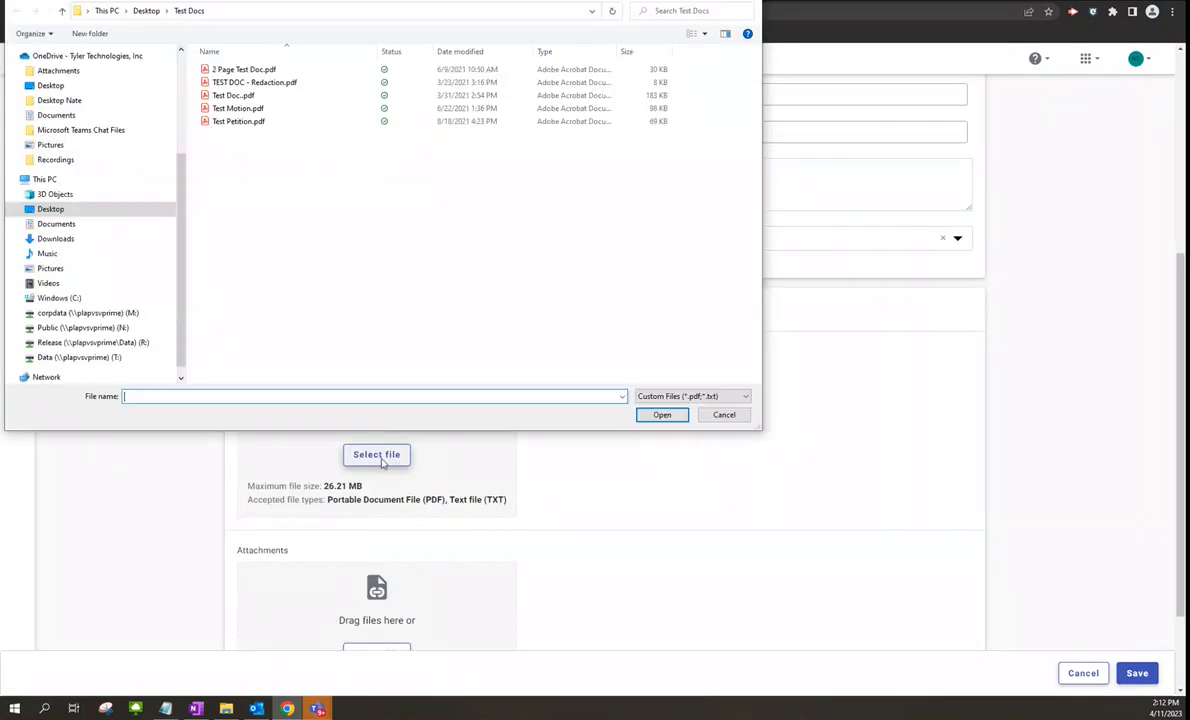
double_click(267, 124)
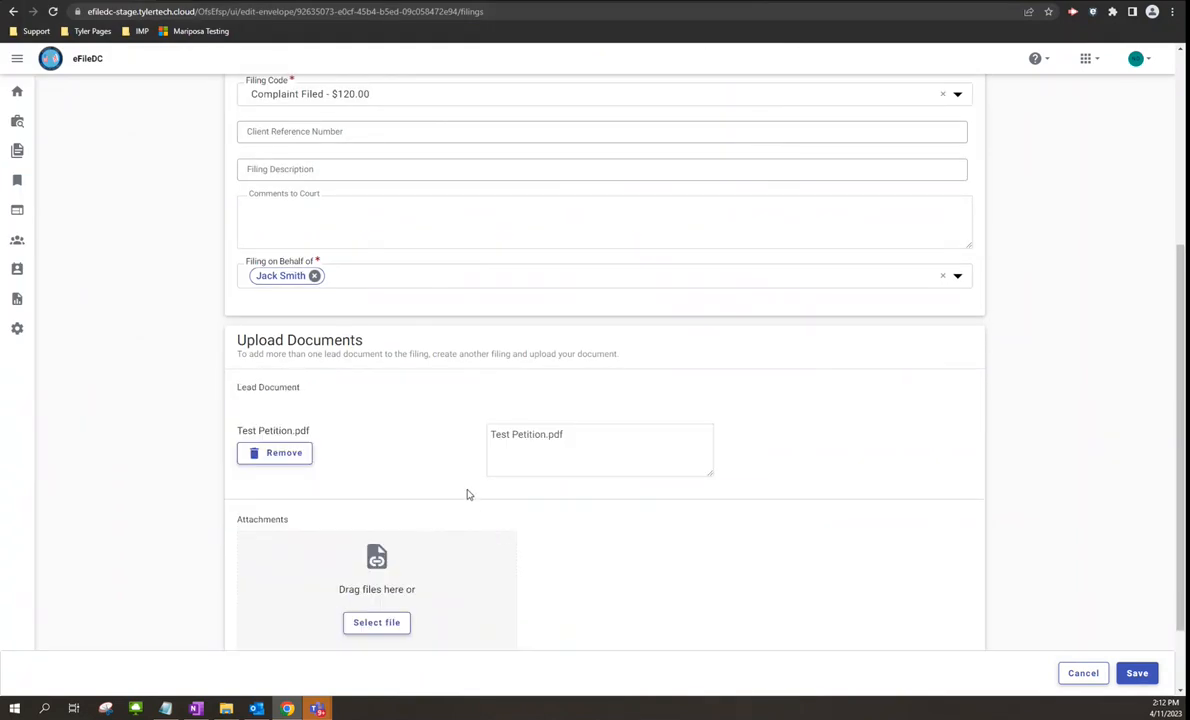
scroll(463, 485, "down", 2)
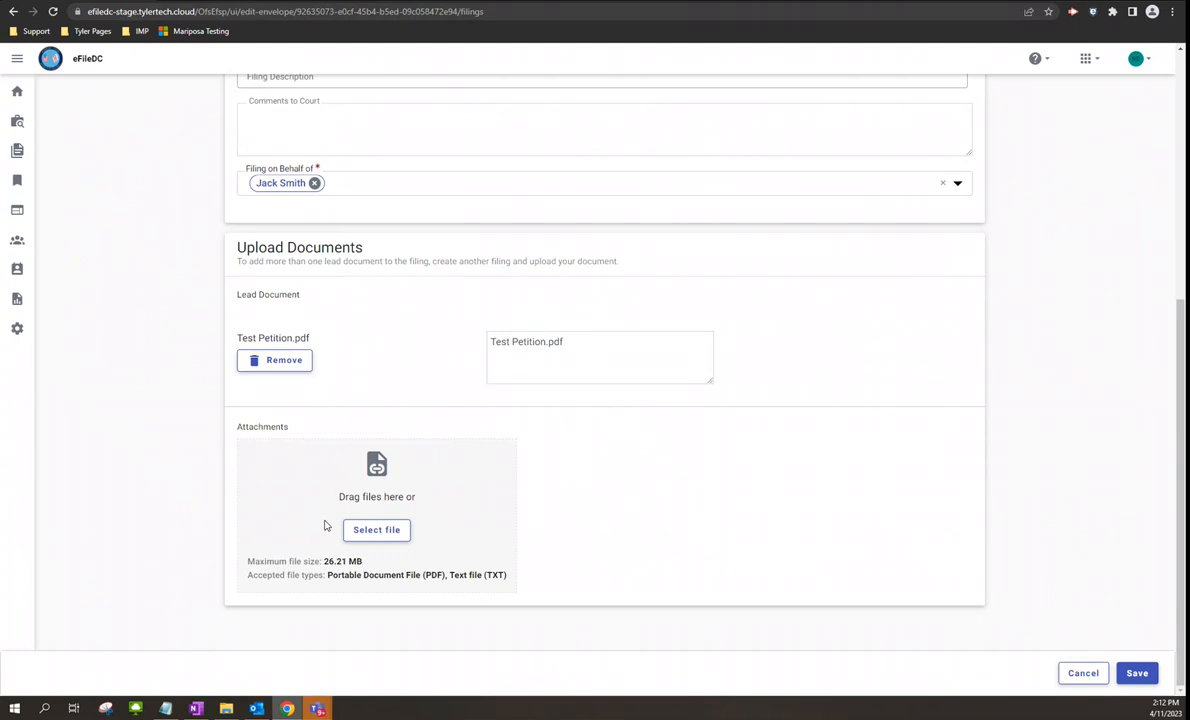
left_click(283, 370)
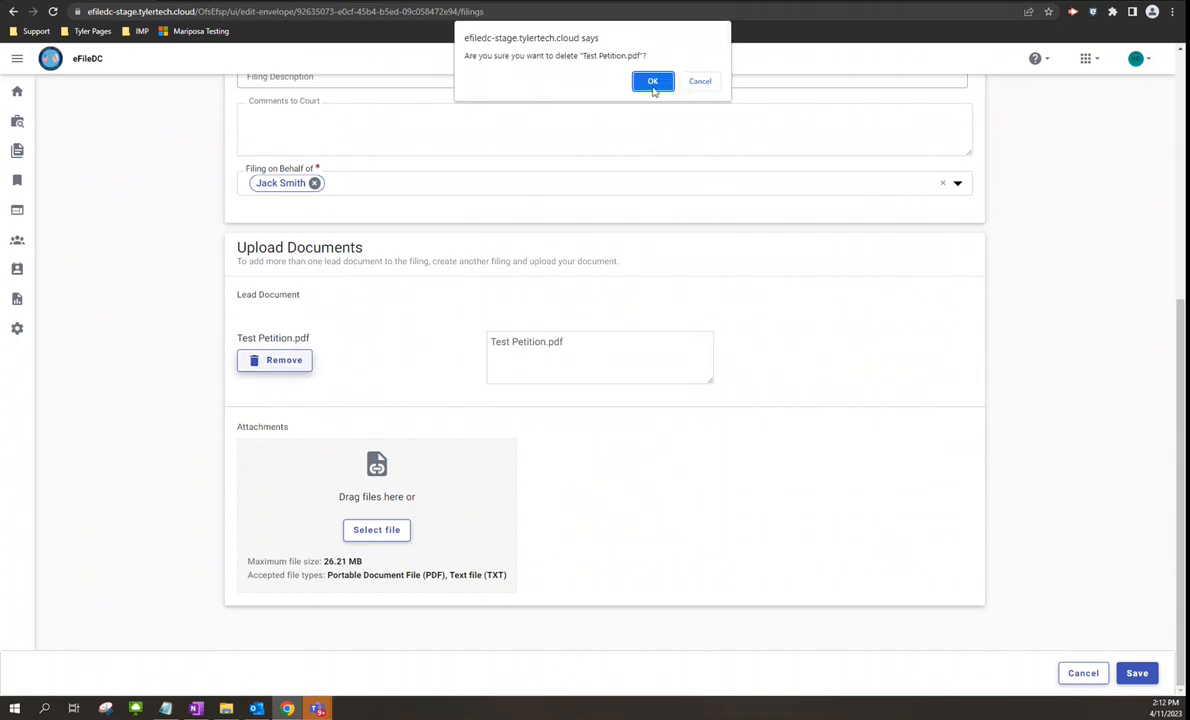
left_click(652, 86)
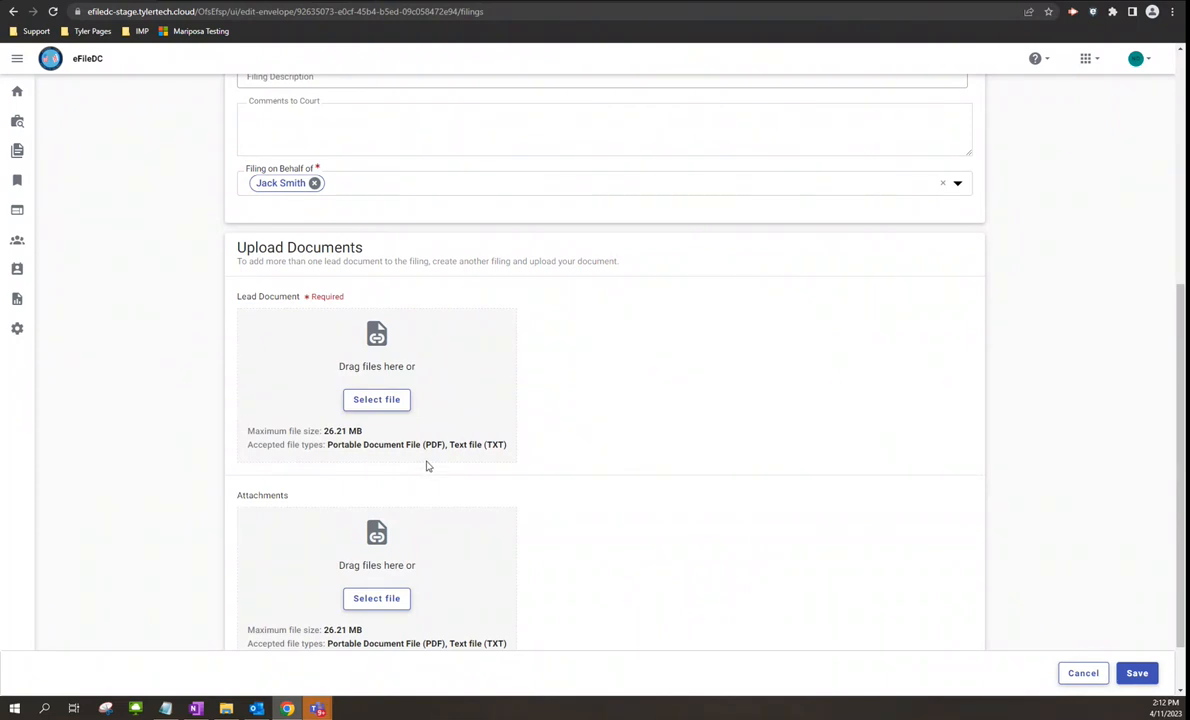
- Re-upload Test Petition.pdf as lead document and save the Complaint Filed filing
left_click(378, 400)
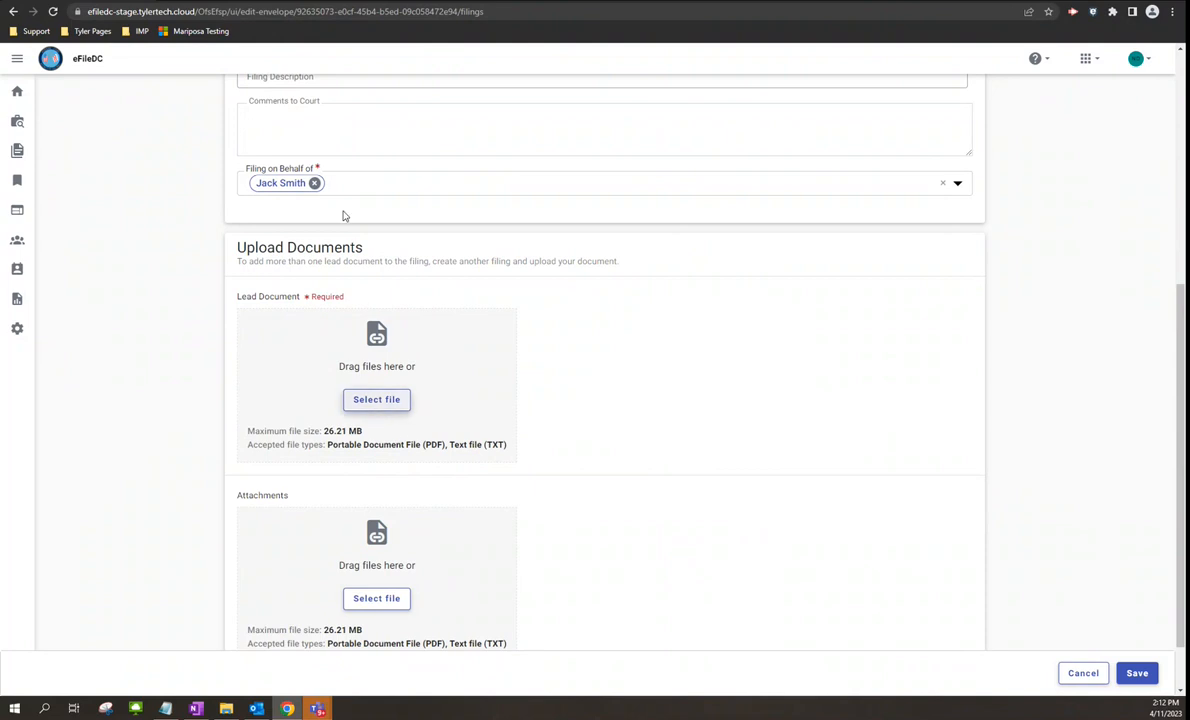
double_click(266, 104)
left_click(1136, 672)
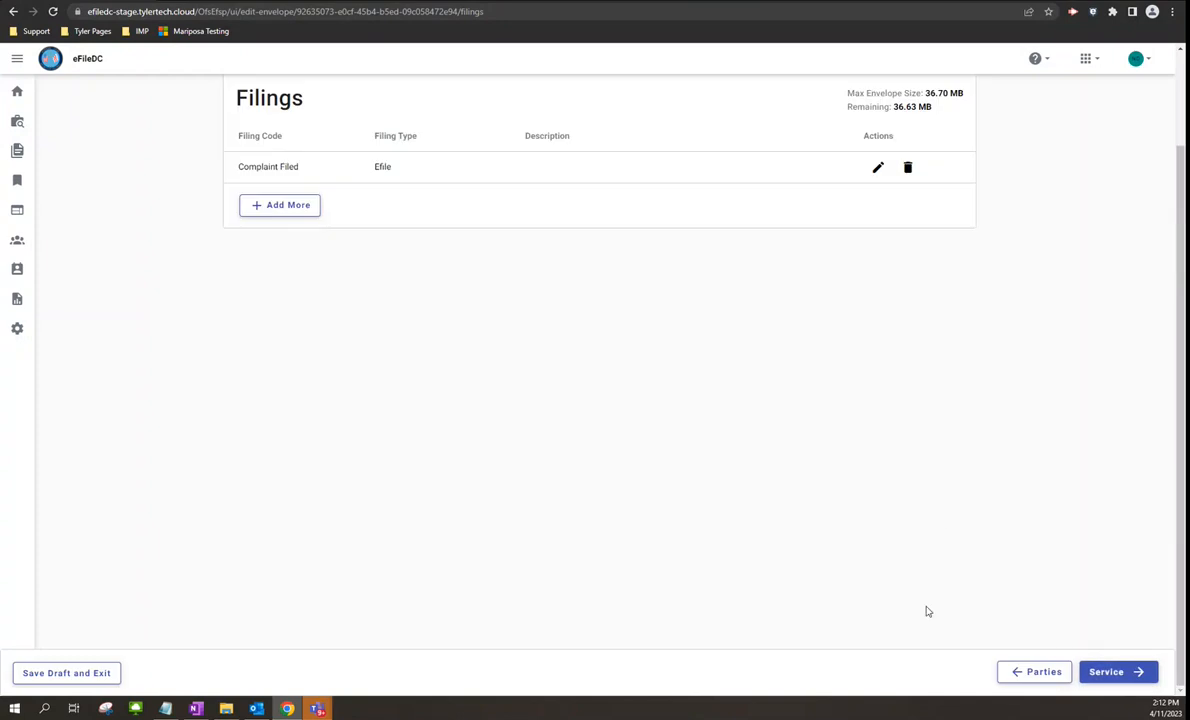
- Advance Draft # 4166 to Service and open the Add Existing Firm Contact form
scroll(926, 611, "up", 2)
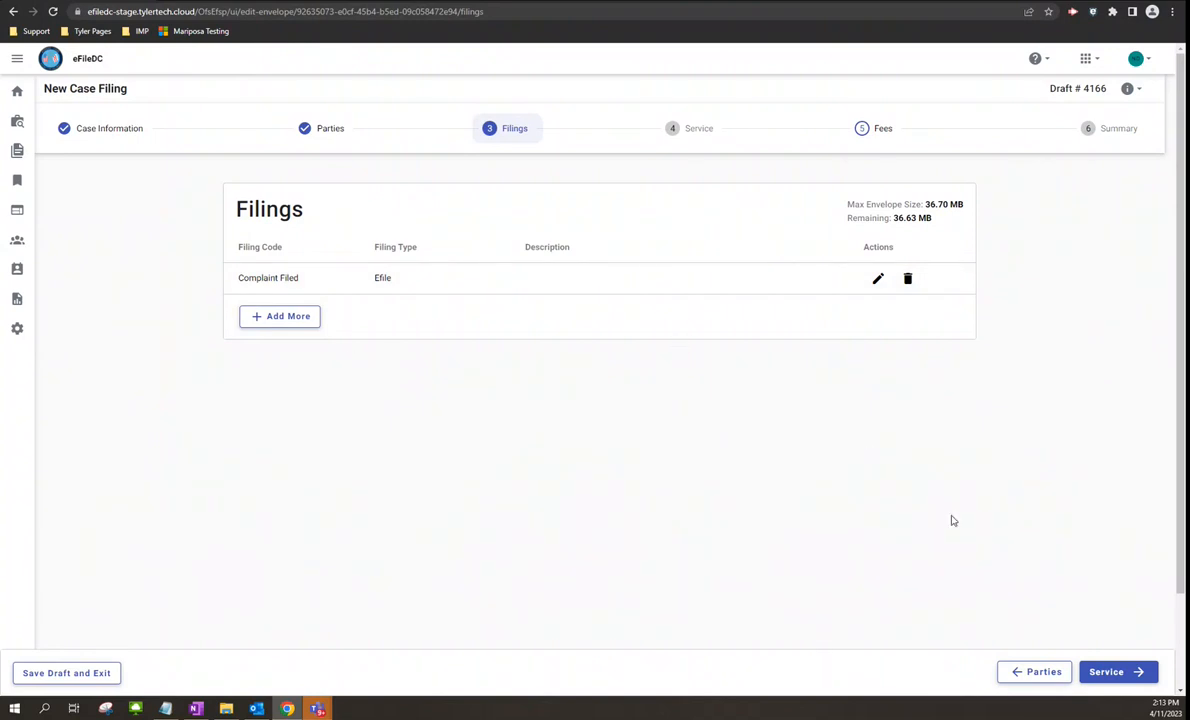
left_click(1118, 674)
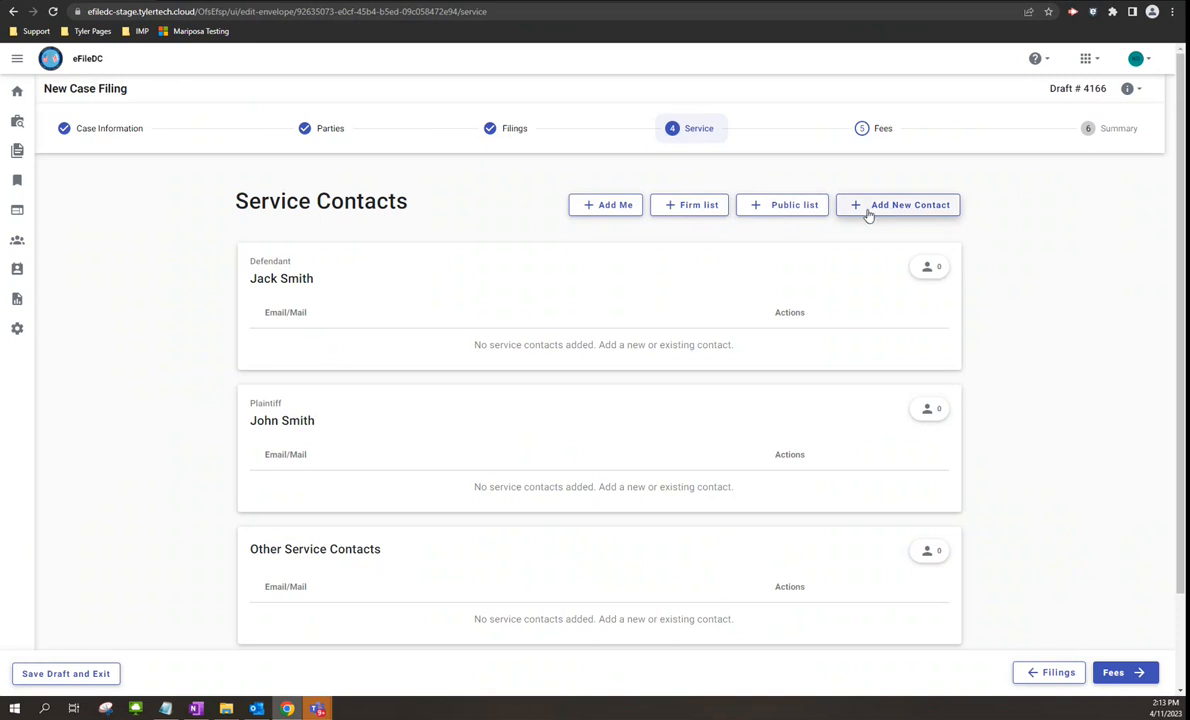
left_click(660, 206)
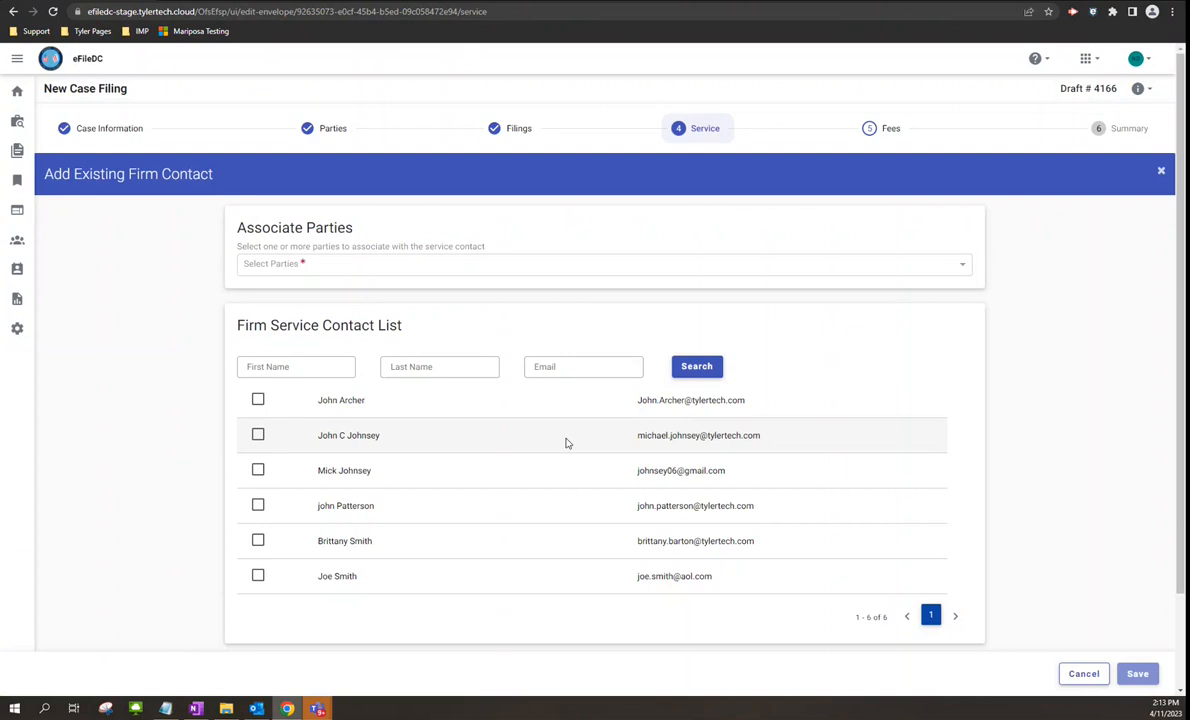
- Add a firm contact as the defendant's service contact, delete it, and continue to Fees
left_click(961, 265)
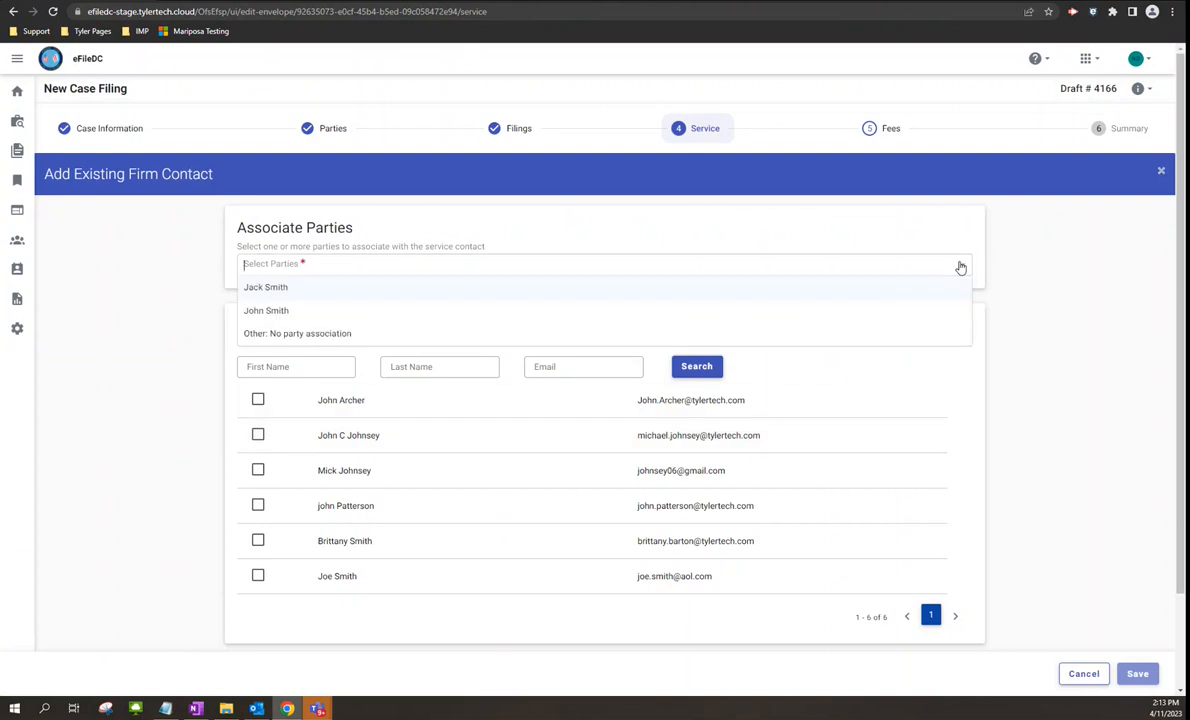
left_click(265, 288)
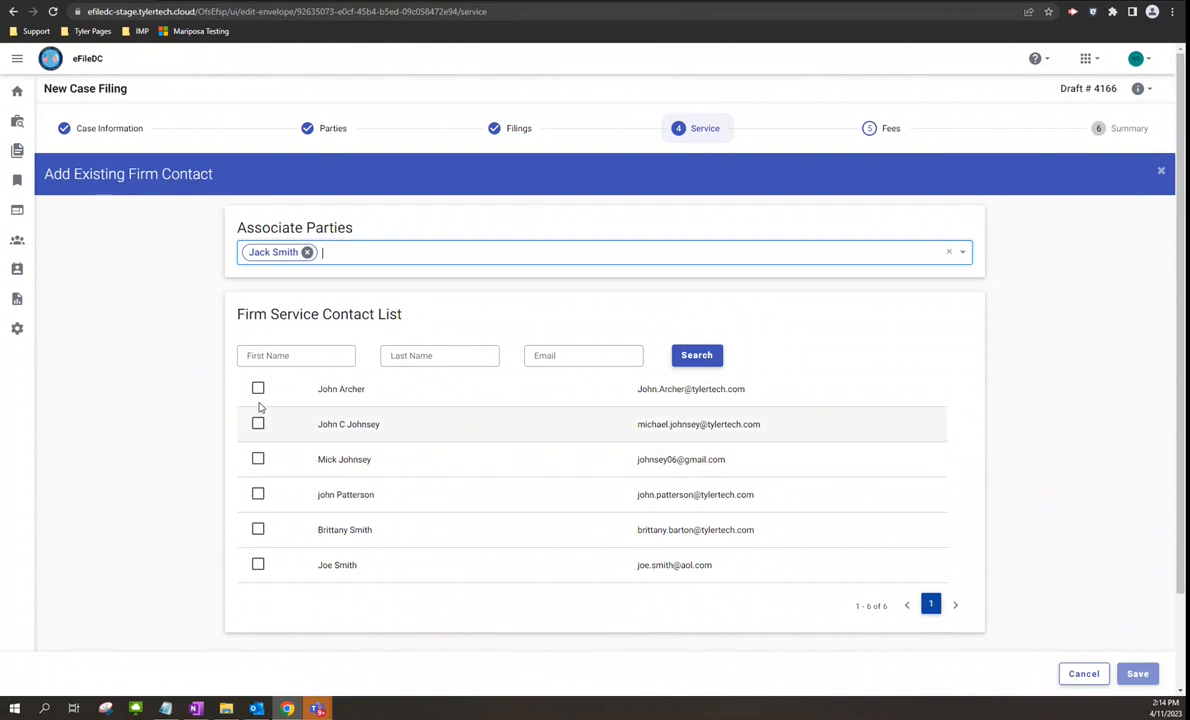
left_click(258, 459)
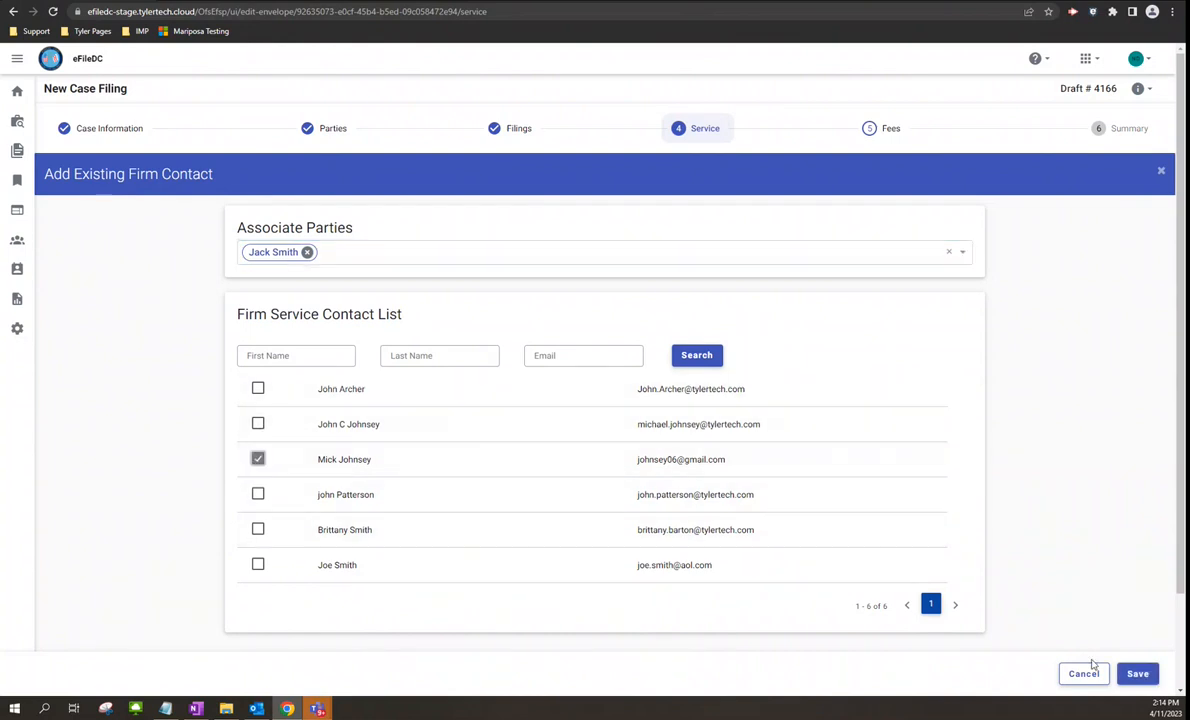
left_click(1137, 673)
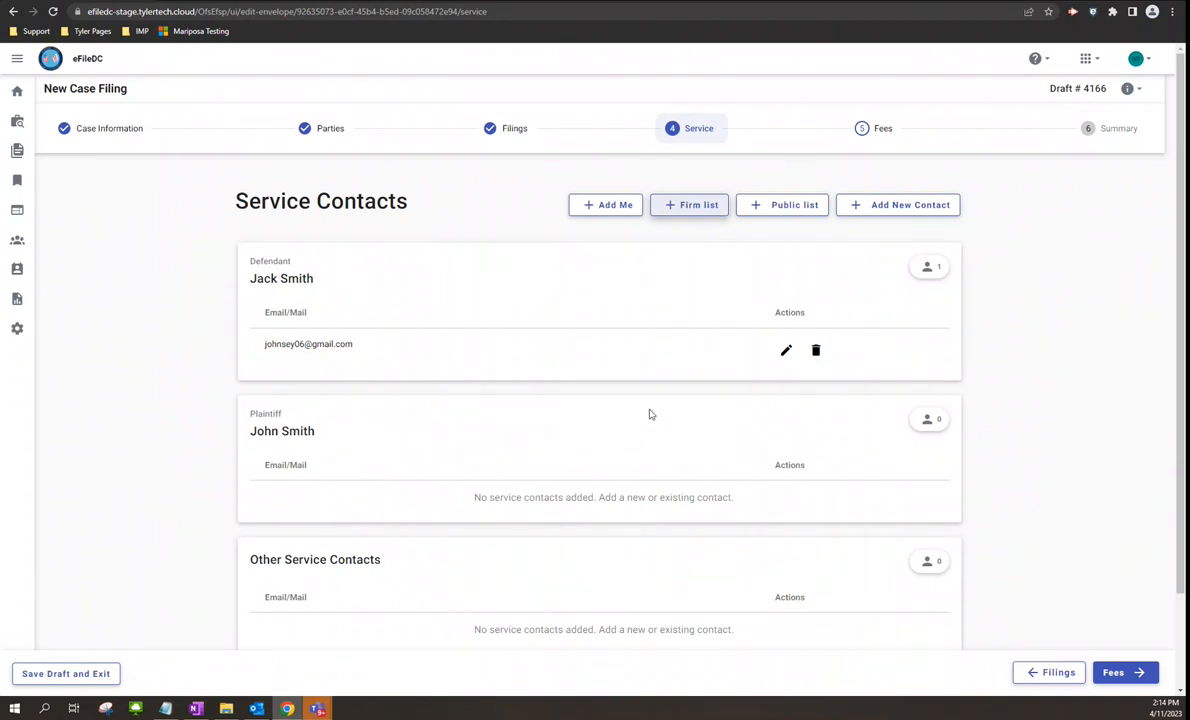
left_click(815, 350)
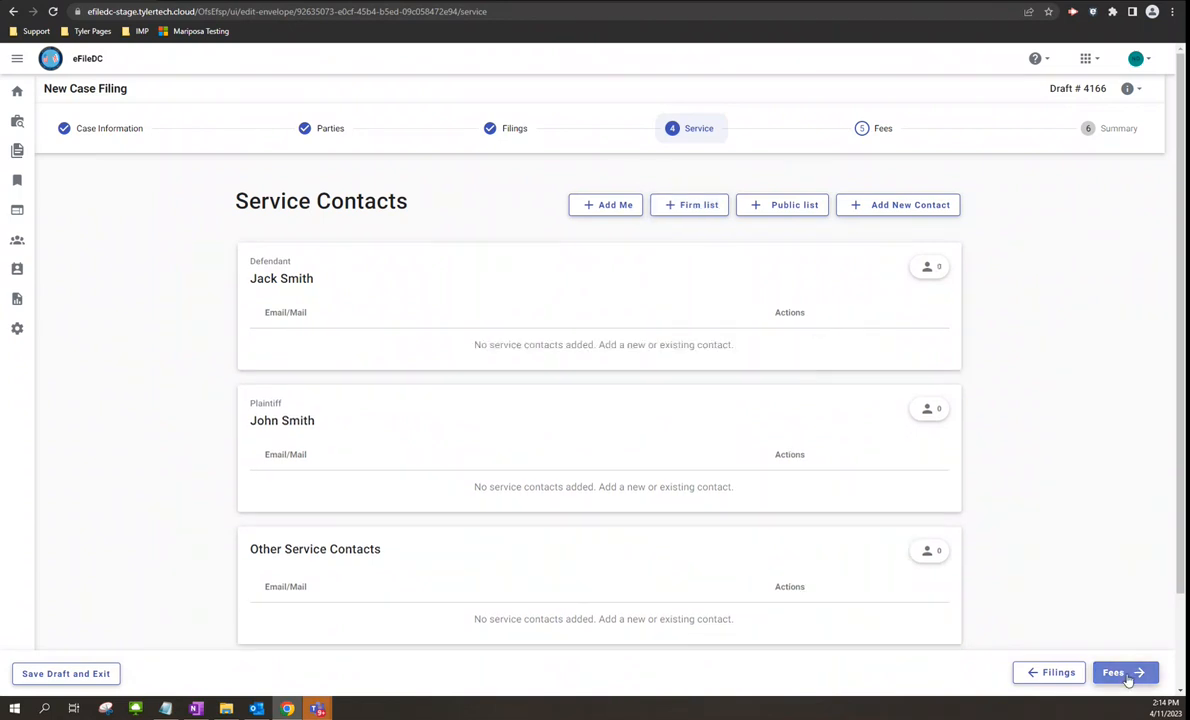
left_click(1122, 672)
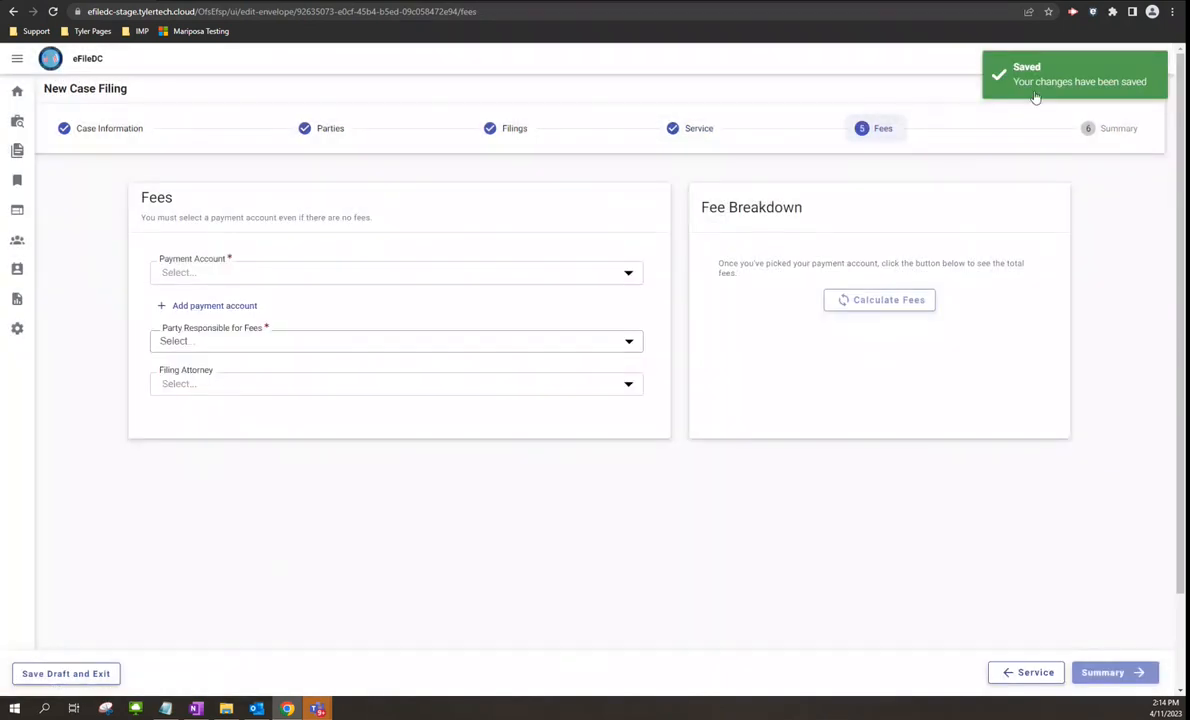
- Pay with the cc credit card, make the plaintiff responsible, and set the filing attorney
left_click(630, 278)
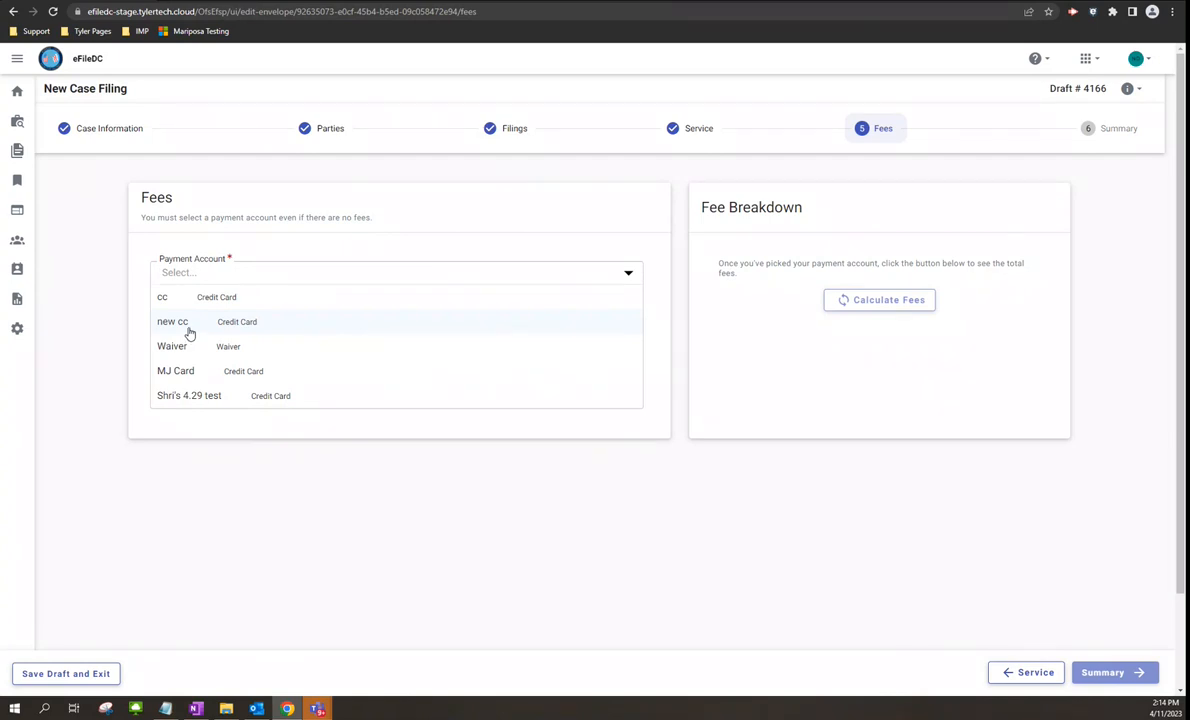
left_click(203, 298)
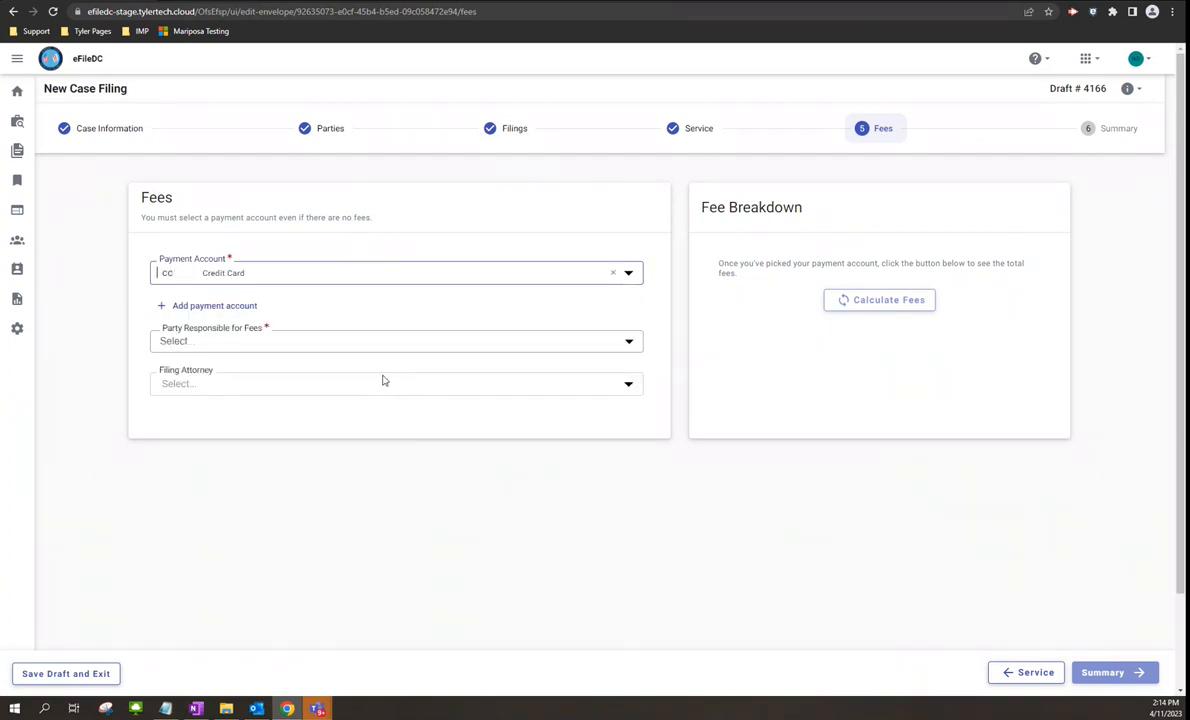
left_click(630, 342)
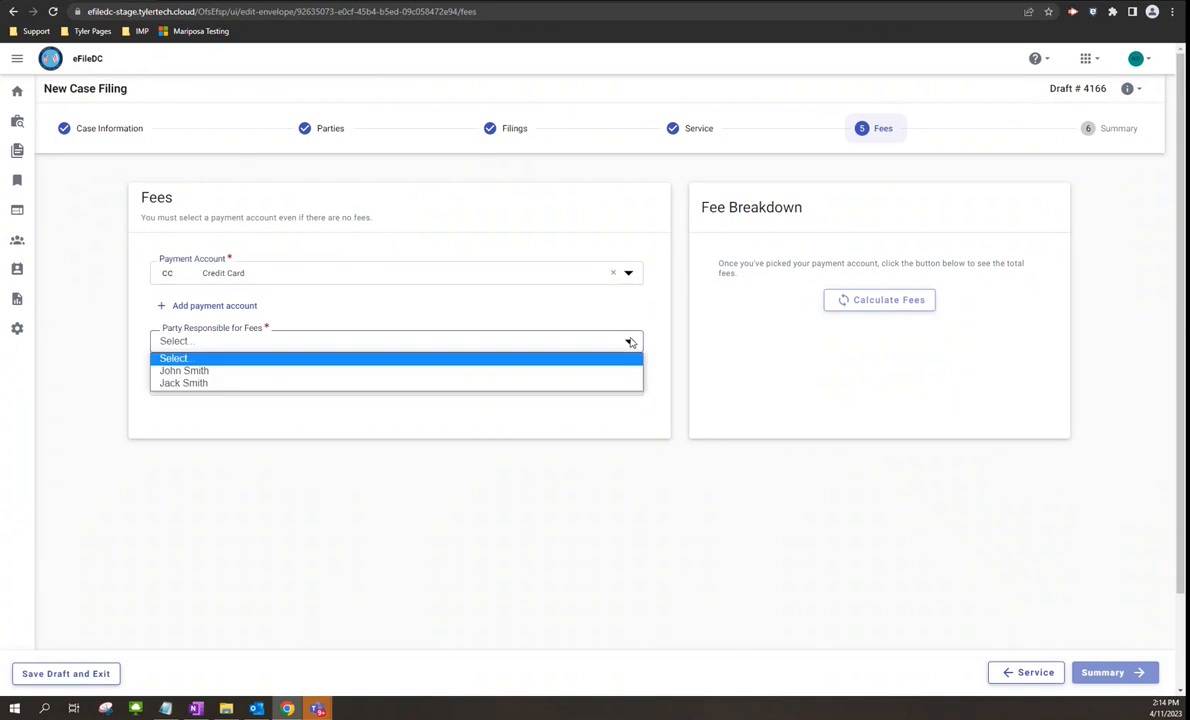
left_click(212, 372)
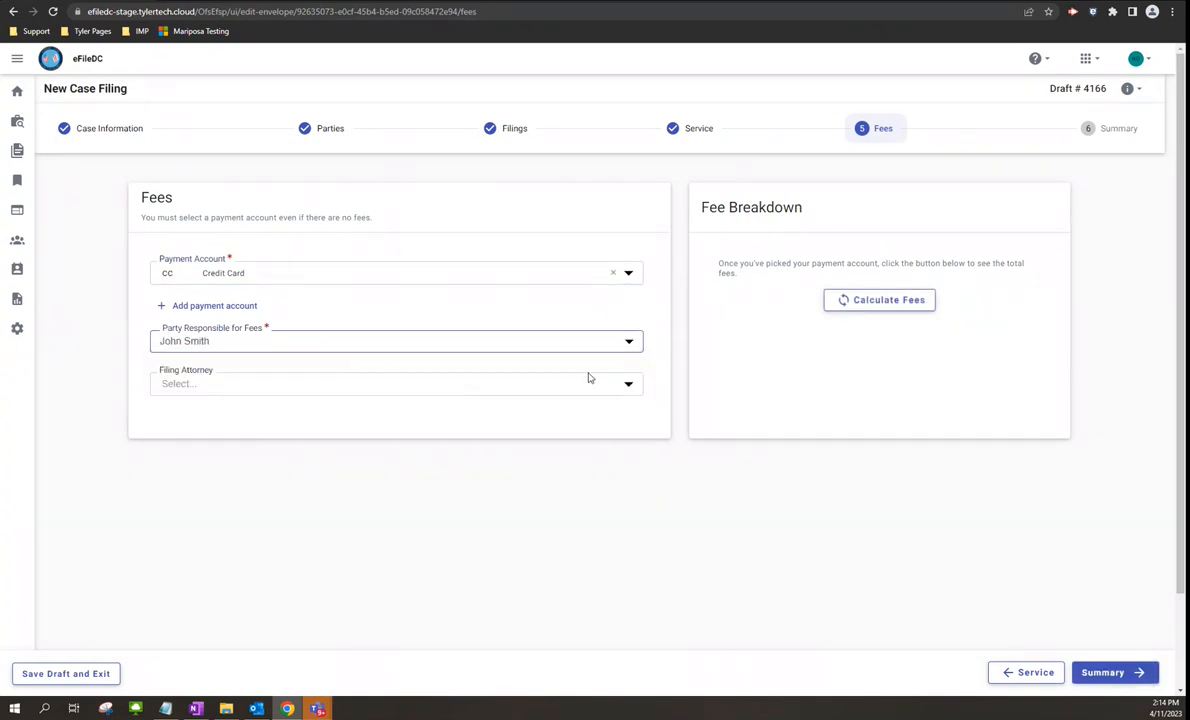
left_click(626, 385)
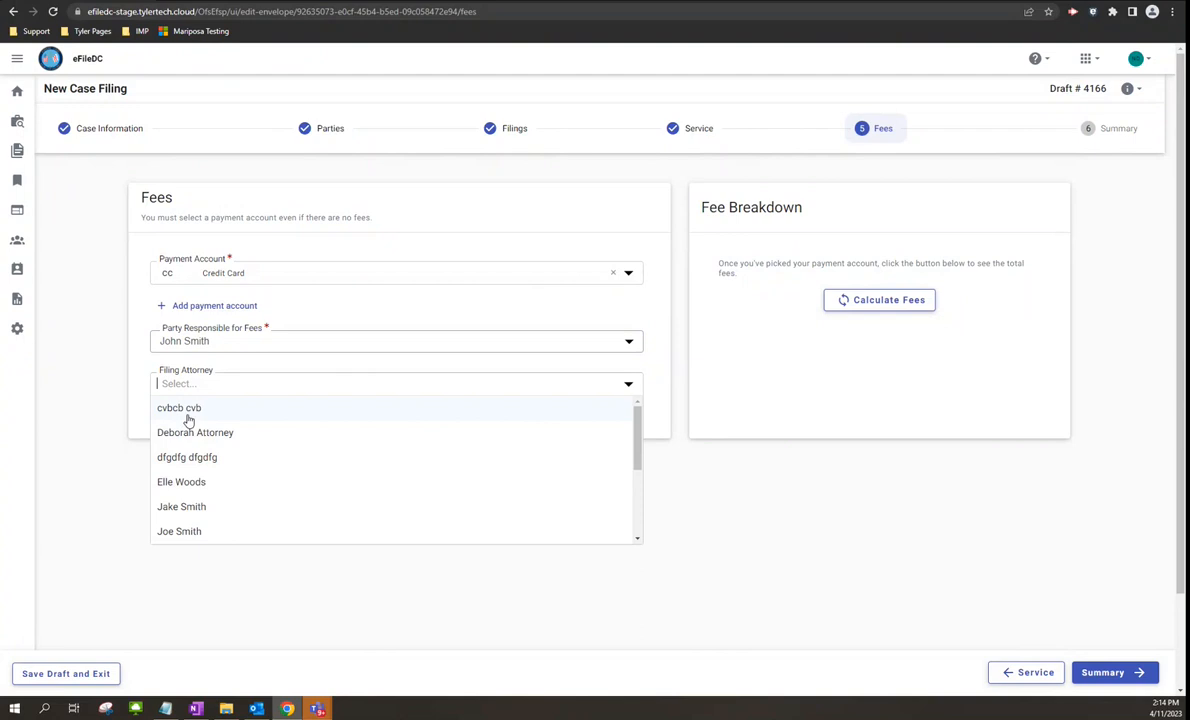
left_click_drag(636, 436, 633, 451)
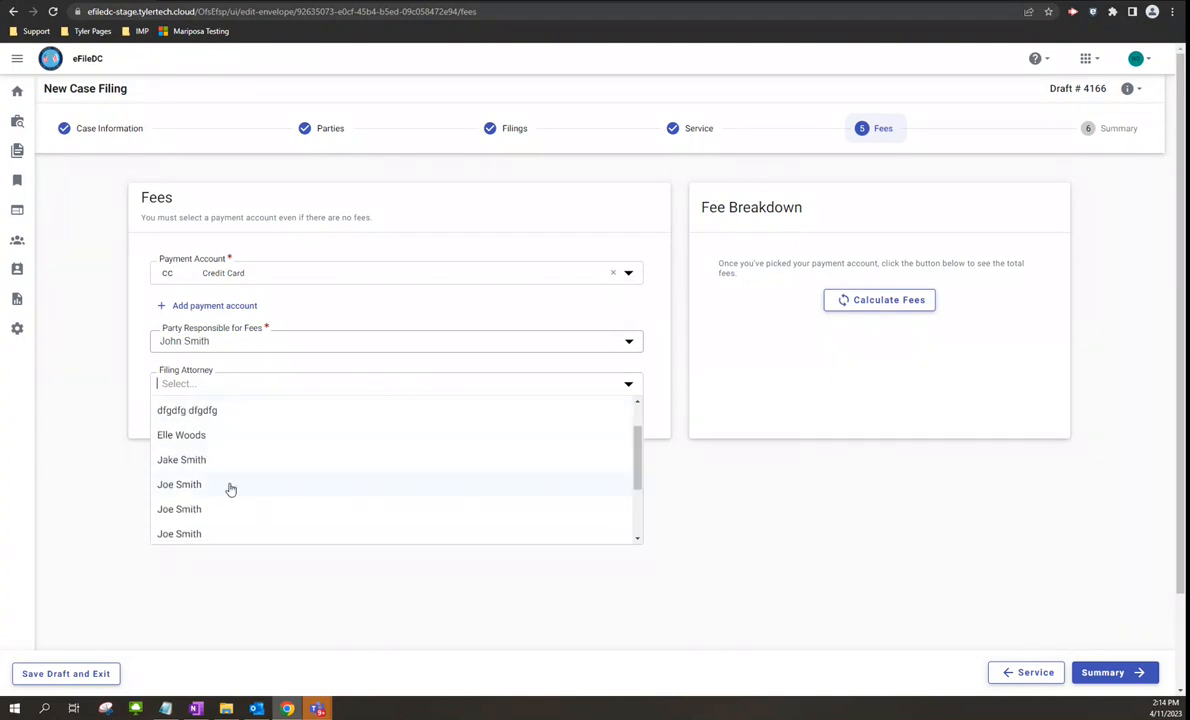
left_click(228, 488)
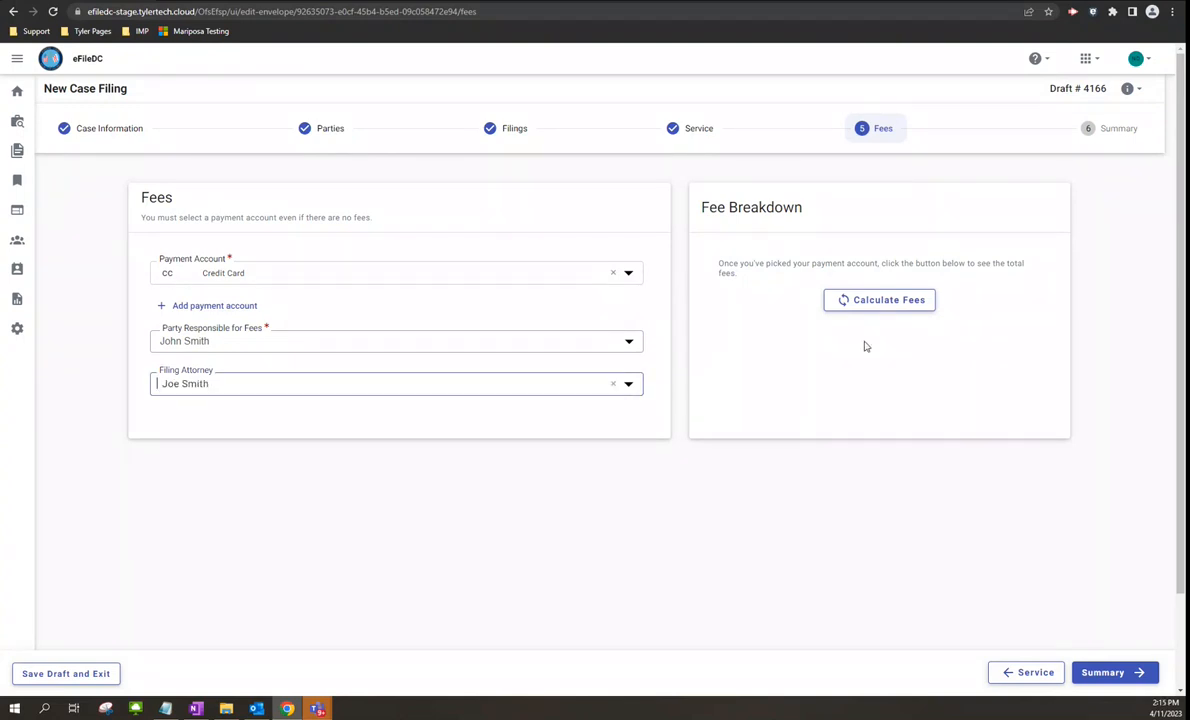
- Calculate the fees, showing a $120.00 filing fee and a $133.00 grand total
left_click(874, 300)
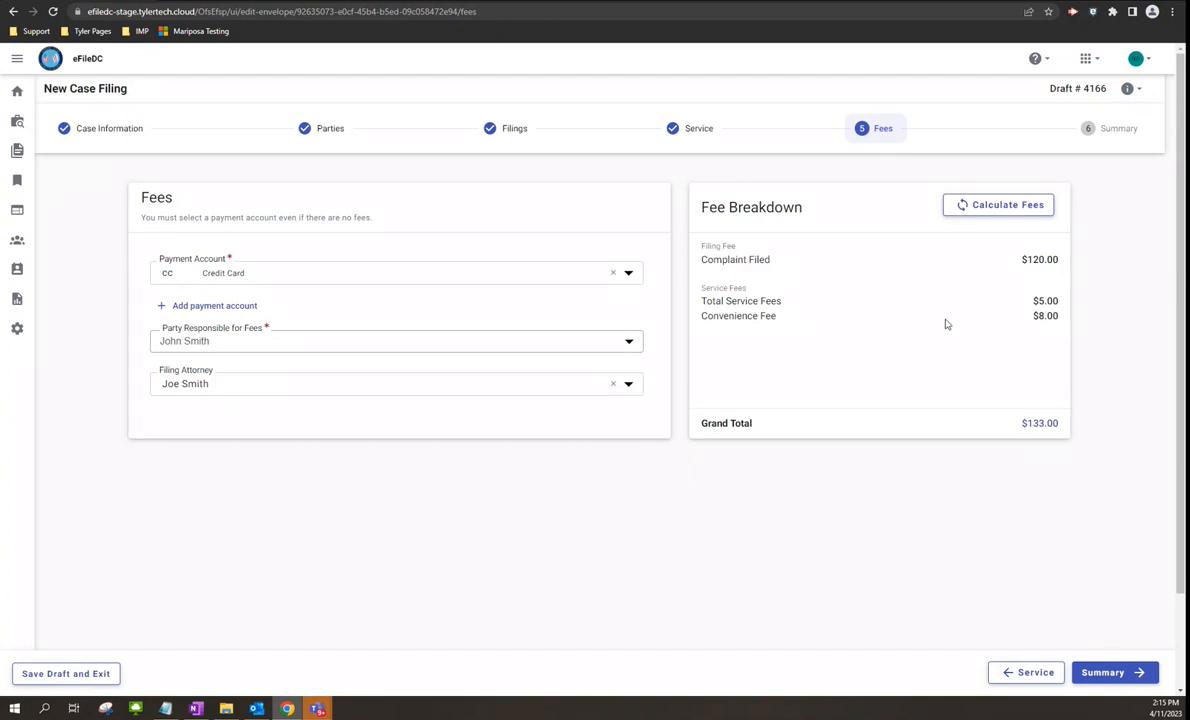
left_click_drag(1058, 259, 1021, 259)
left_click(806, 316)
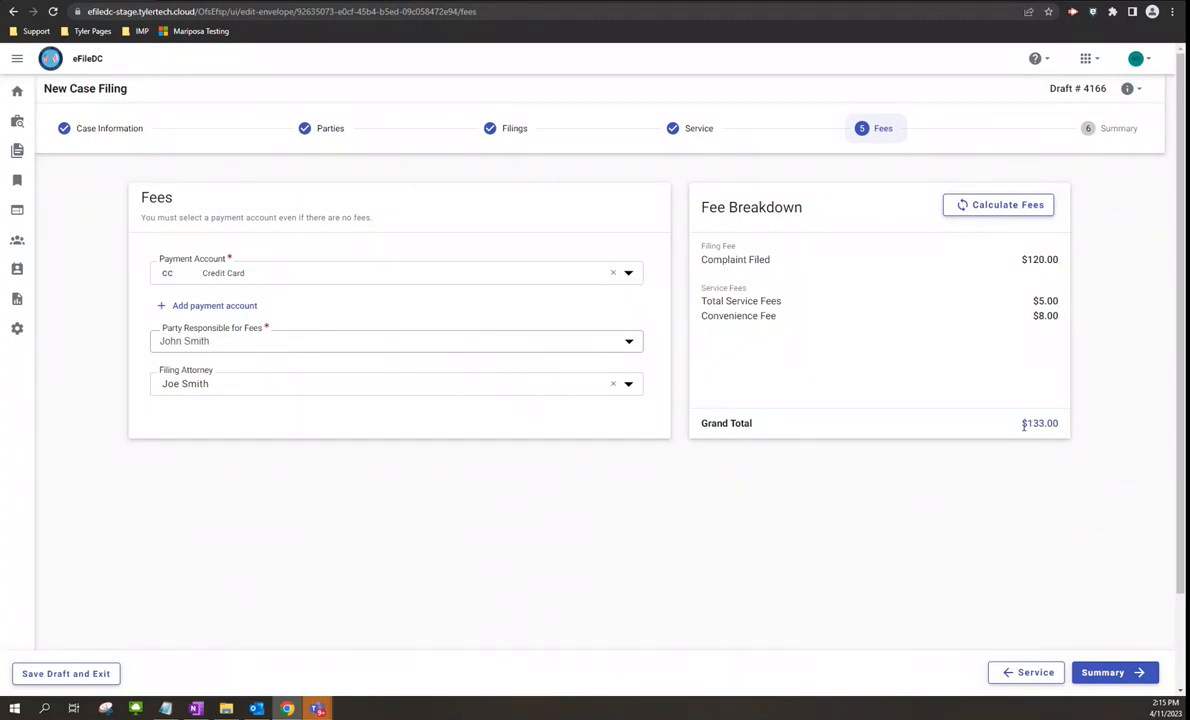
- Move Draft # 4166 to Summary, accept the submission agreement, and review the $133.00 fees
left_click(1105, 673)
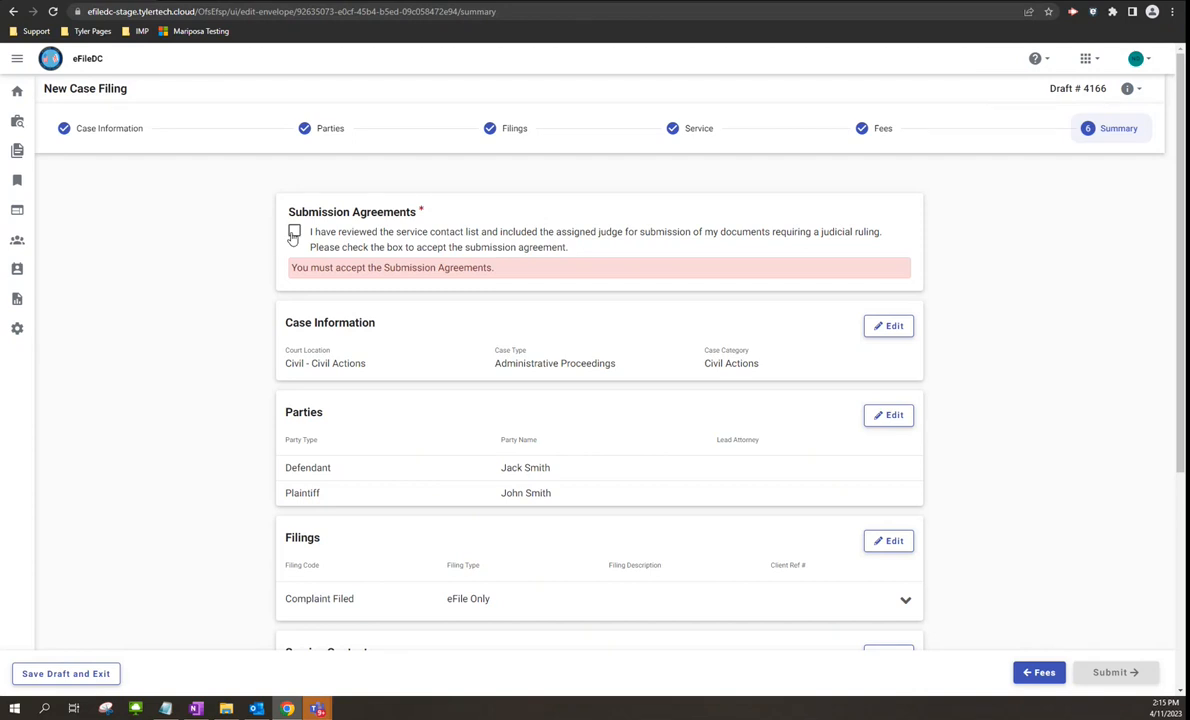
left_click(293, 236)
scroll(197, 330, "down", 2)
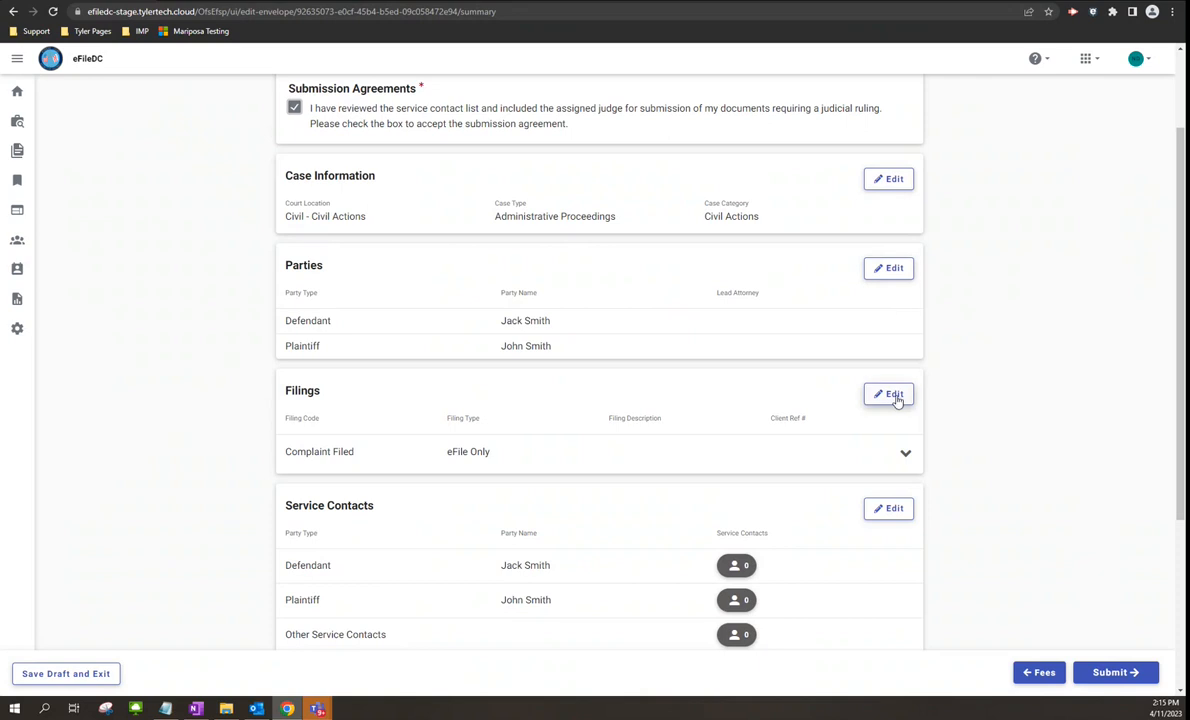
scroll(898, 400, "down", 4)
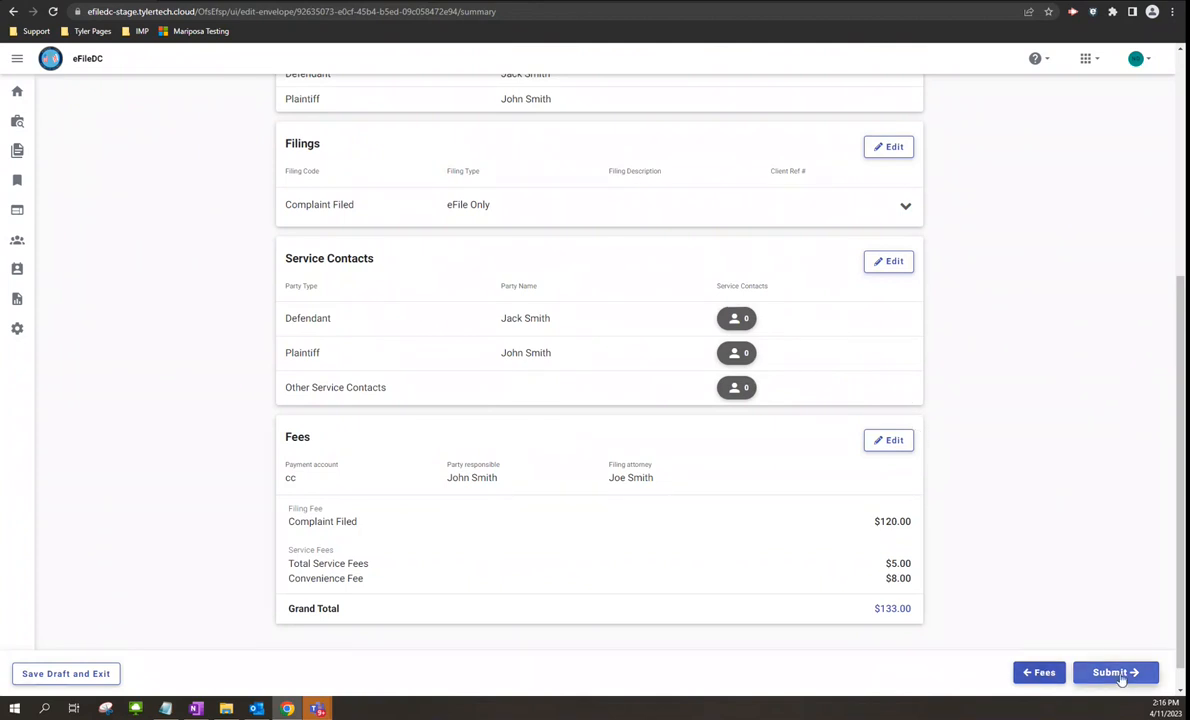
- Submit the envelope and highlight the confirmed Envelope # 3095 number
left_click(1118, 674)
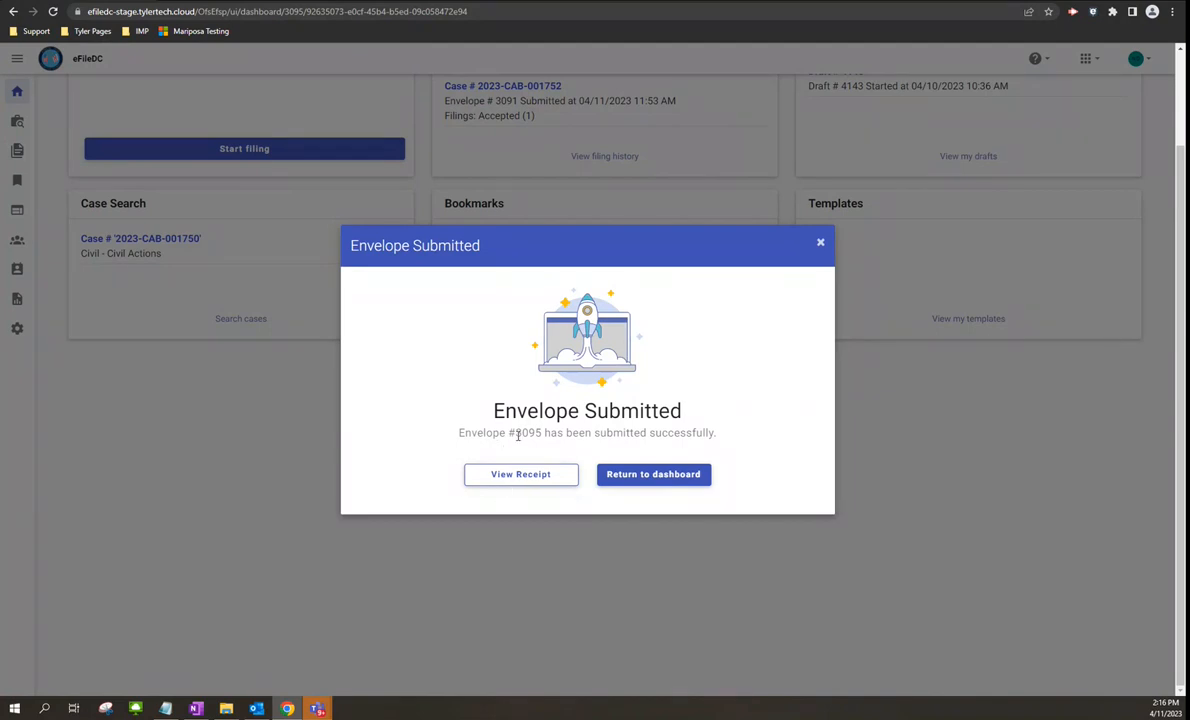
left_click_drag(515, 433, 540, 440)
- Return to the dashboard and begin a new filing from Start filing
left_click(651, 477)
scroll(594, 533, "up", 2)
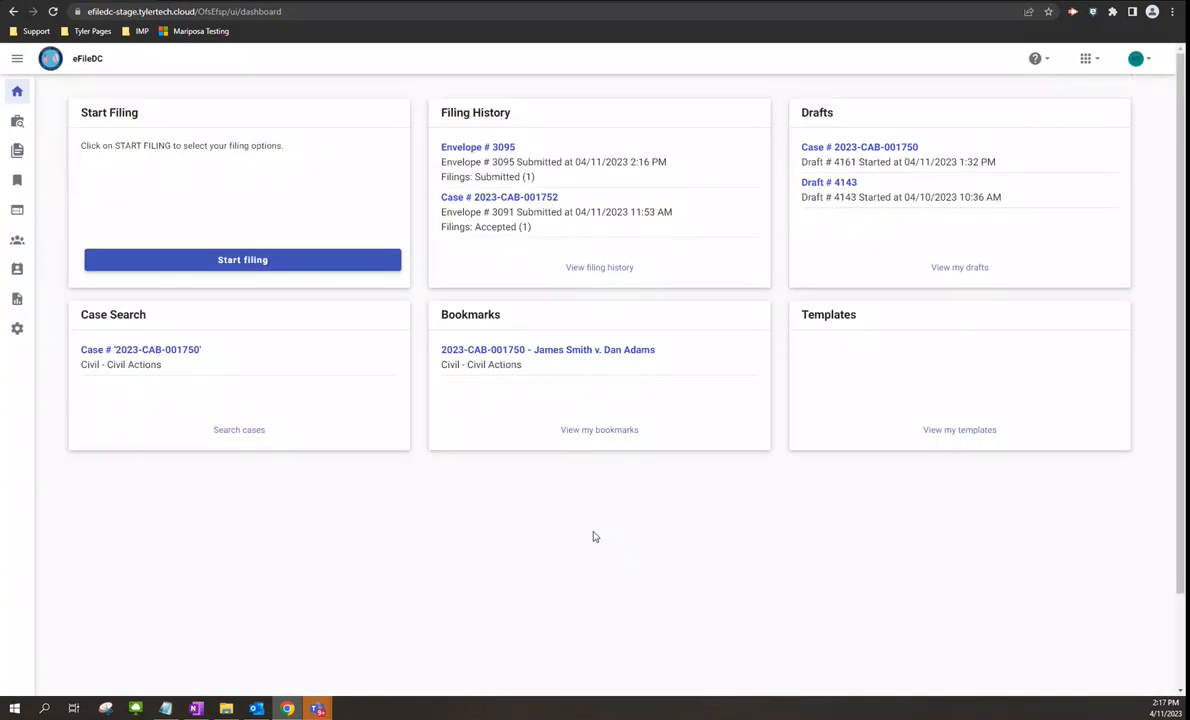
left_click(249, 262)
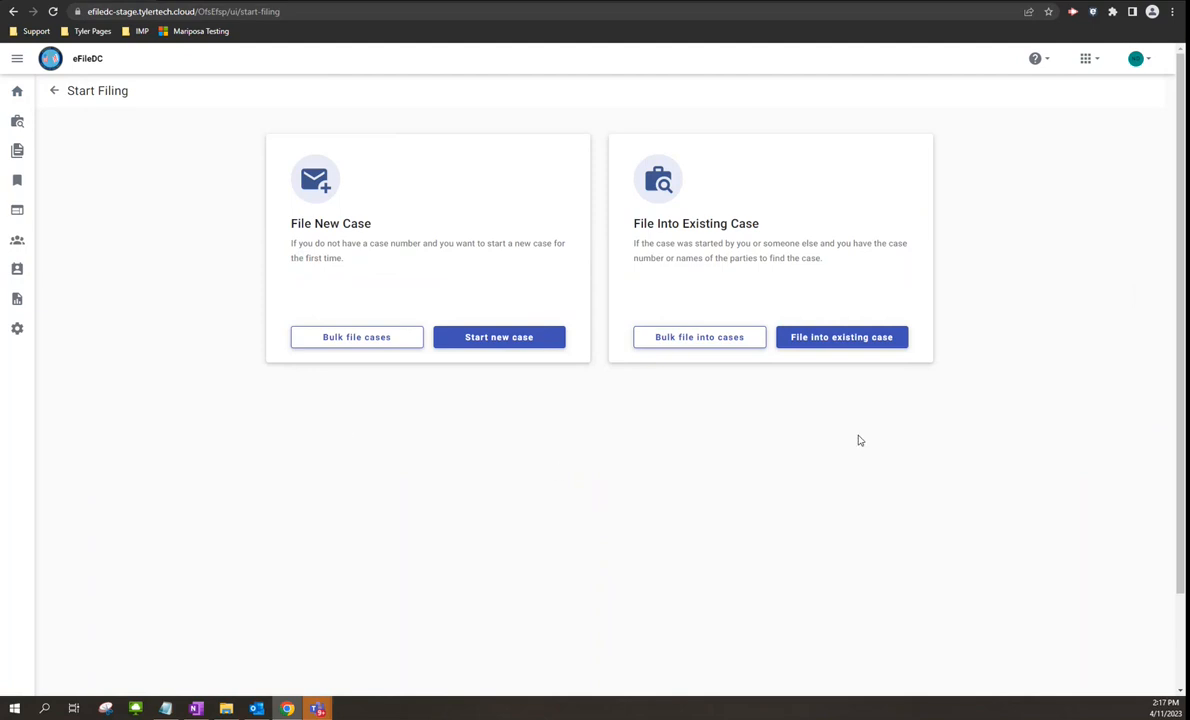
- File into an existing case: search Civil - Civil Actions for 2023-CAB-001750, newest to oldest
left_click(823, 339)
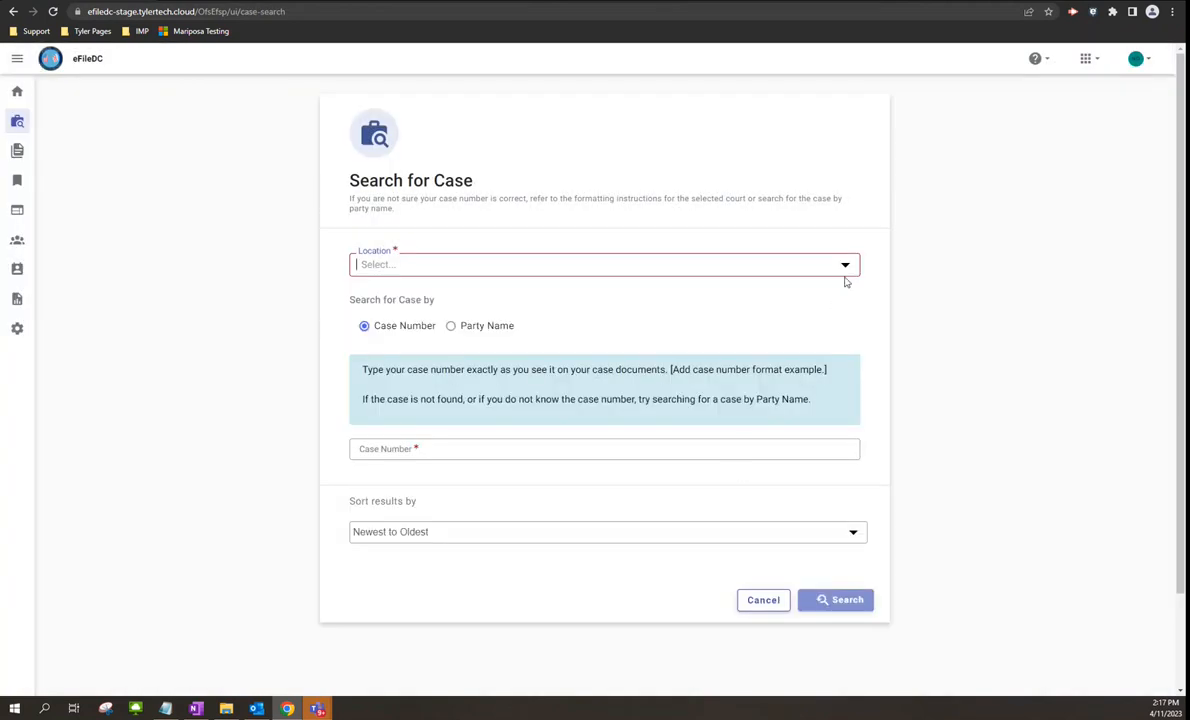
left_click(845, 265)
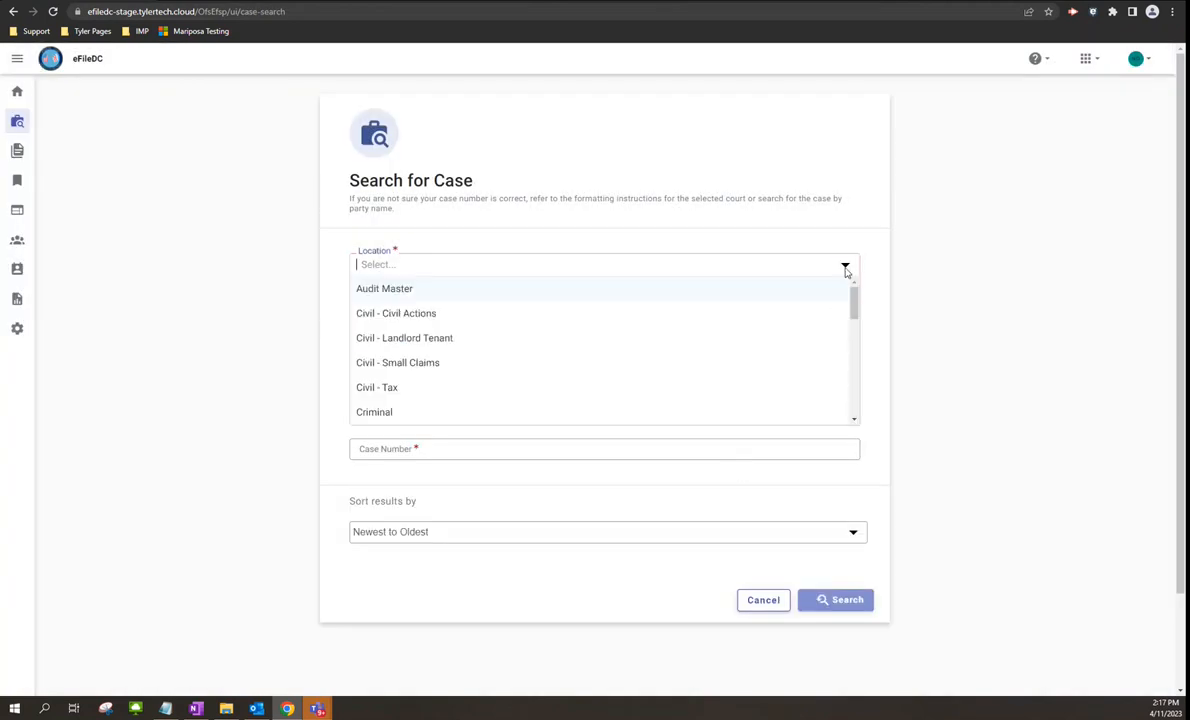
left_click(424, 322)
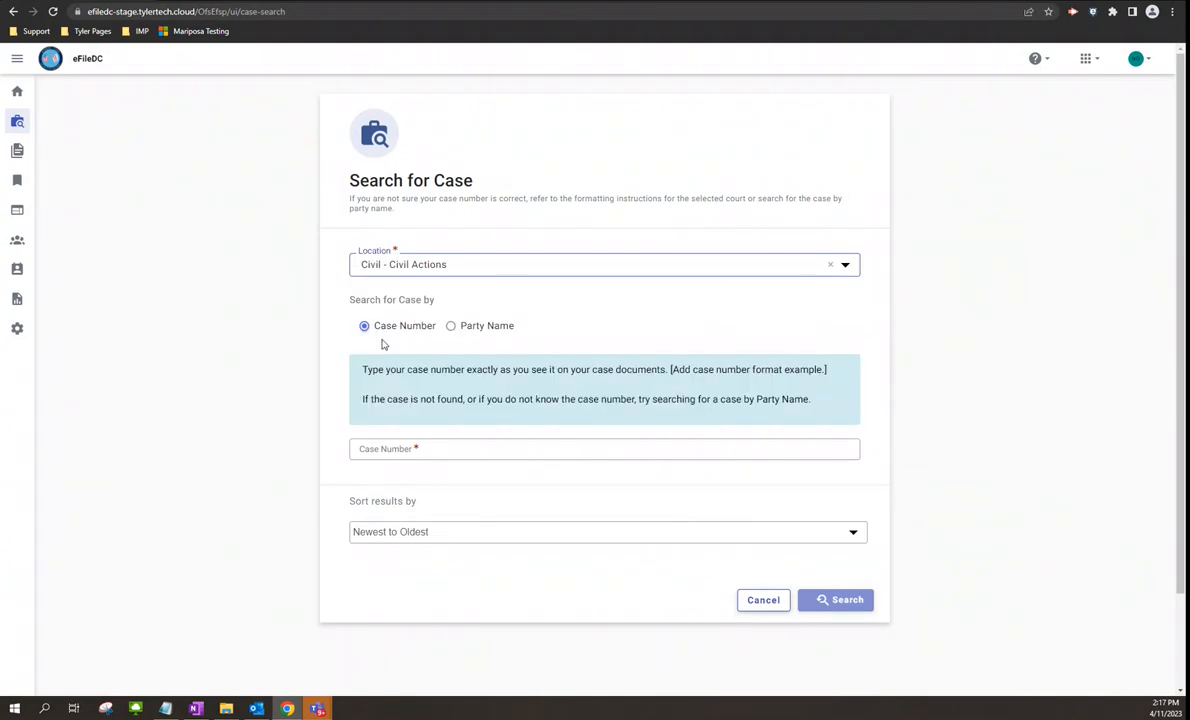
left_click(430, 449)
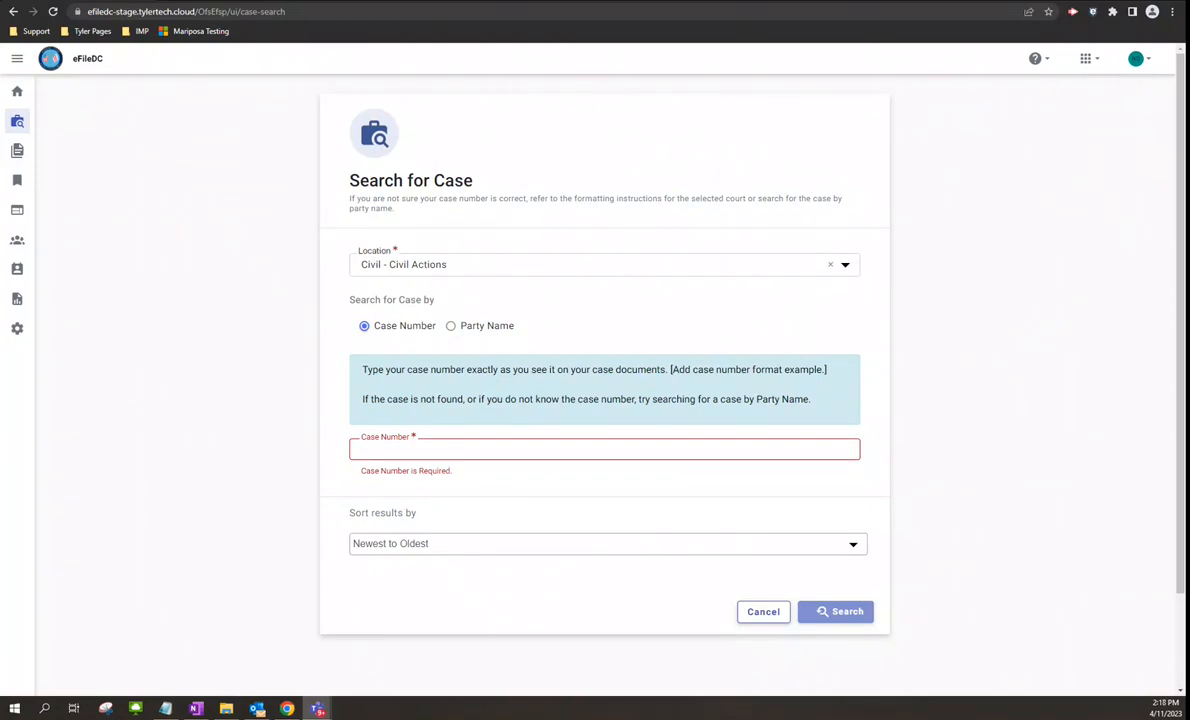
left_click(531, 449)
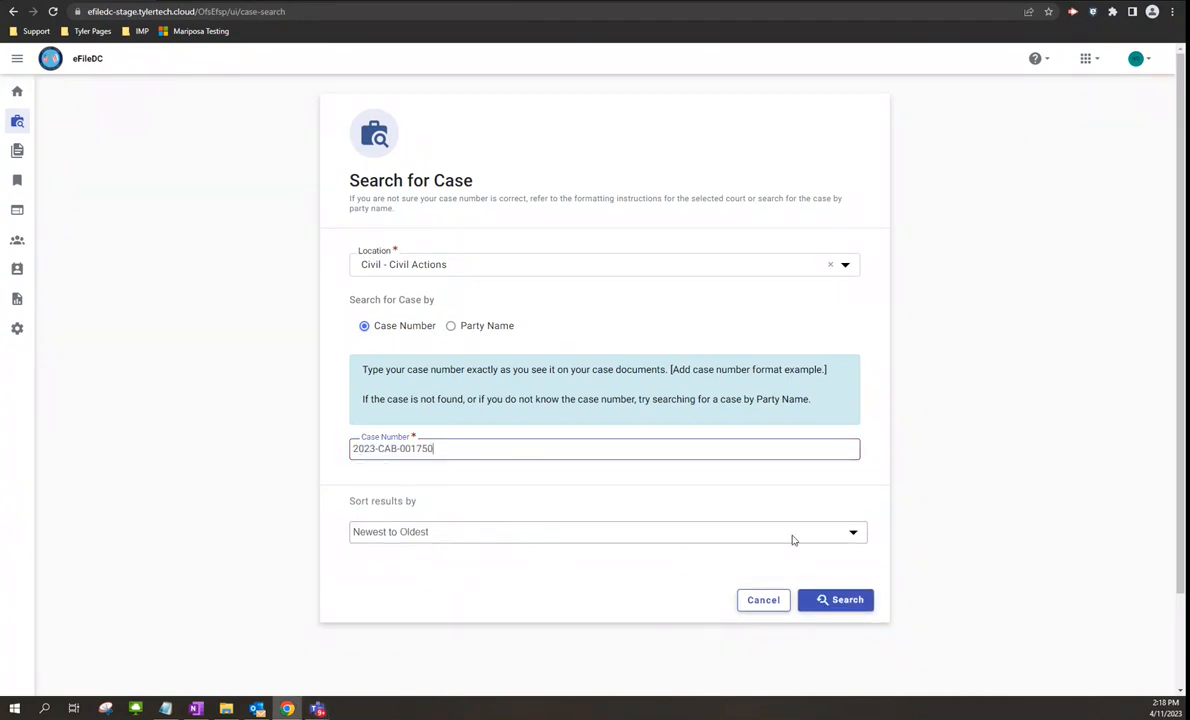
left_click(856, 534)
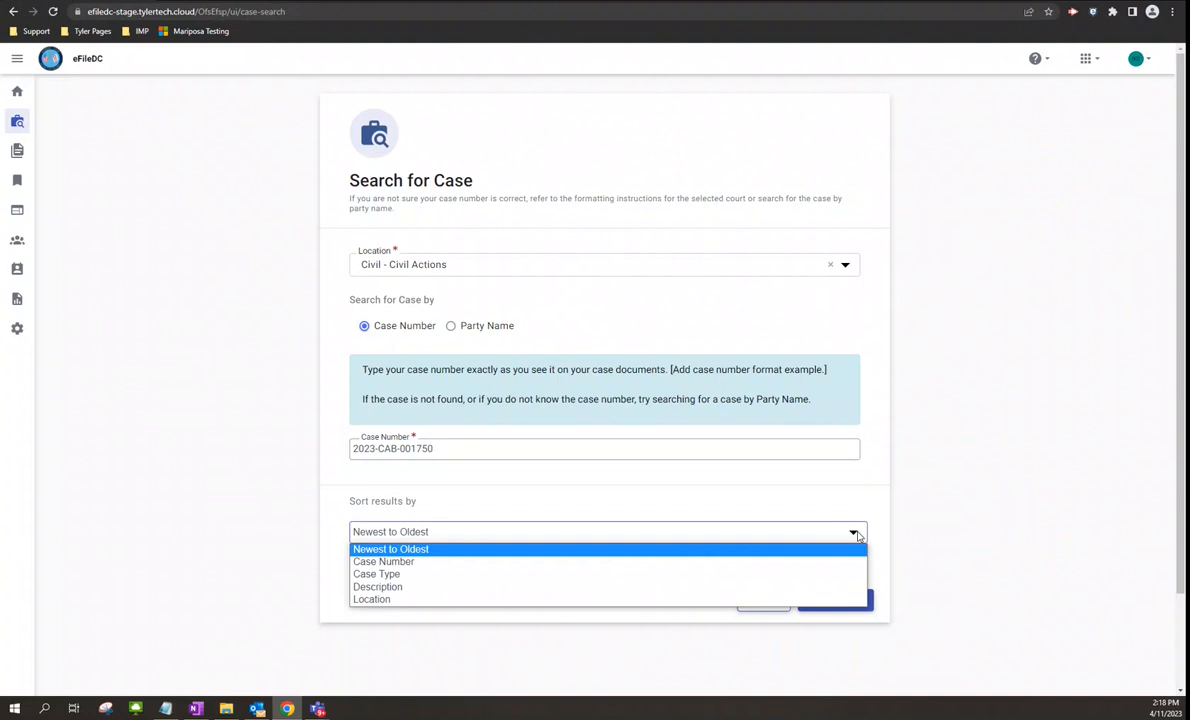
left_click(856, 534)
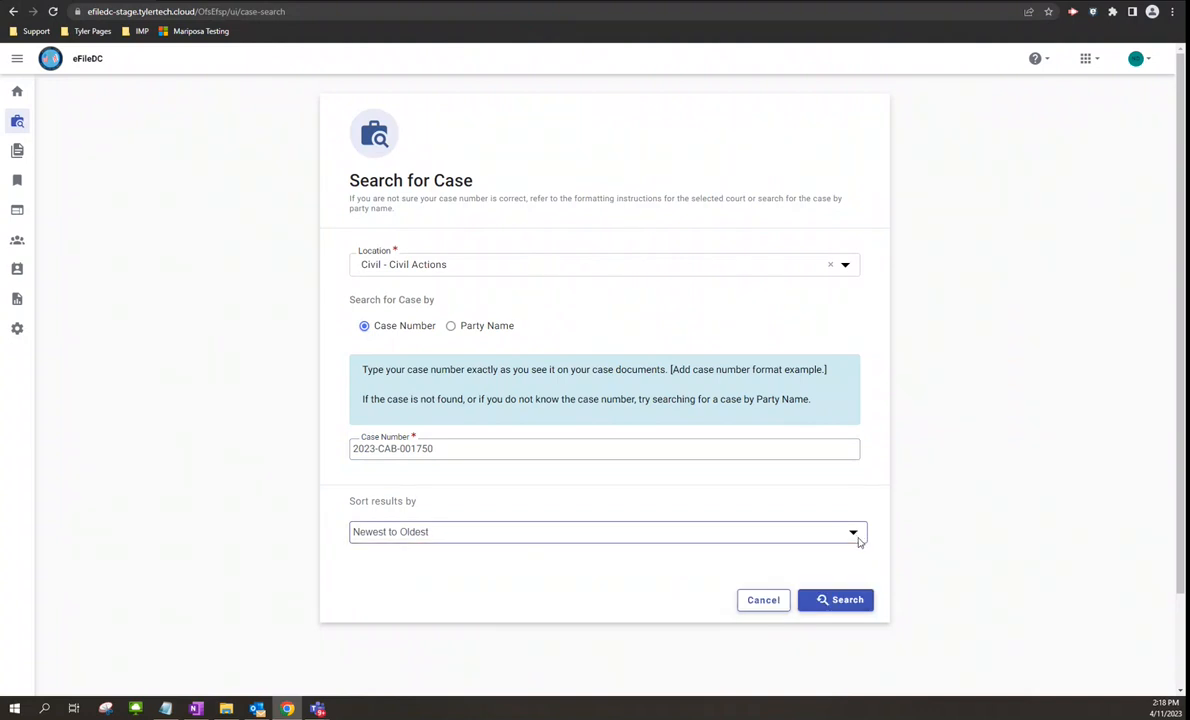
left_click(843, 603)
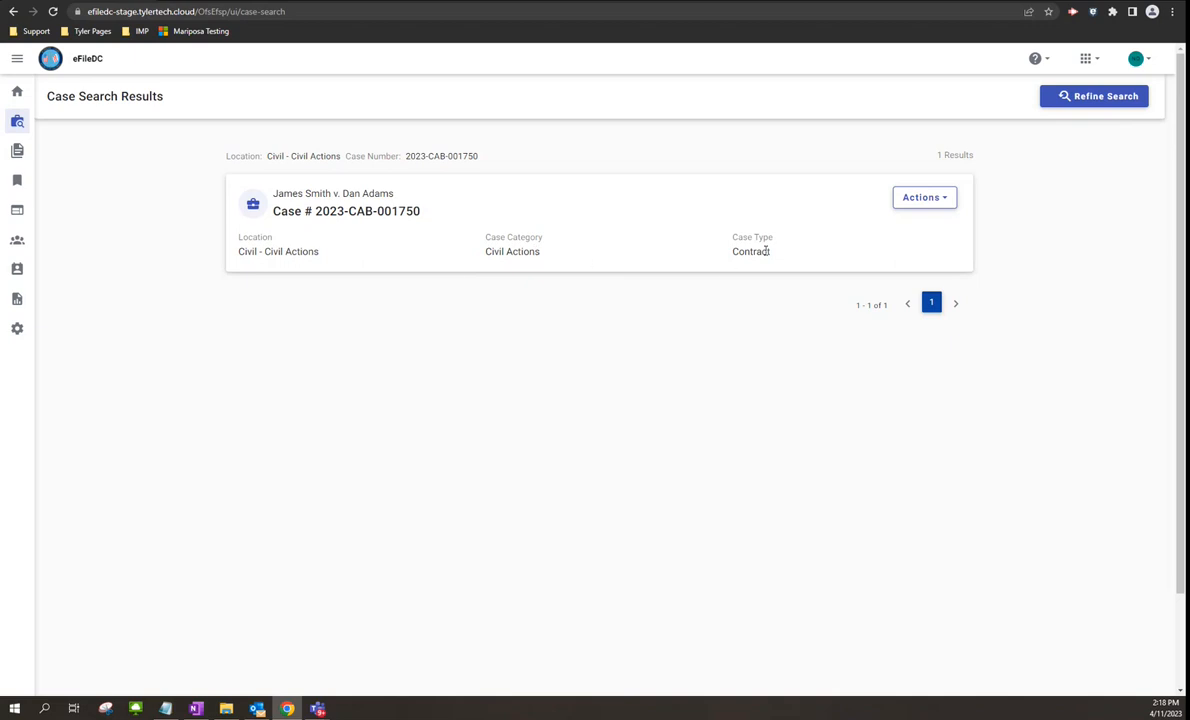
- Start a File Into Case filing on case 2023-CAB-001750 from its Actions menu
left_click(945, 201)
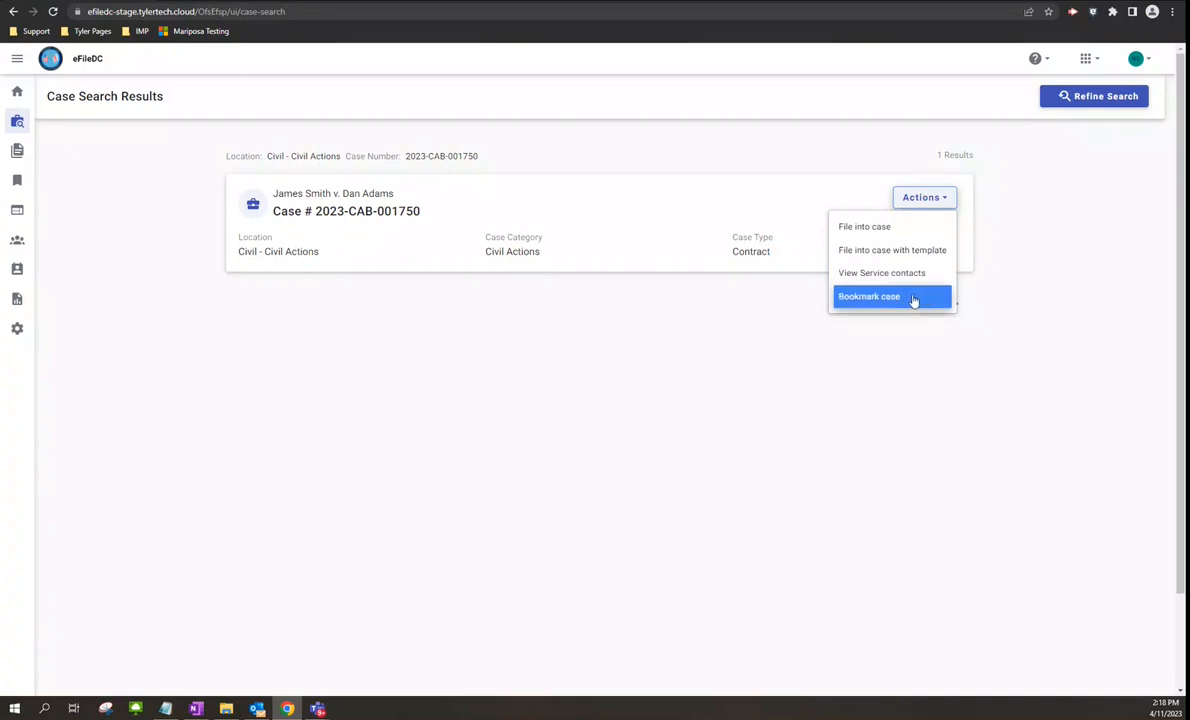
left_click(850, 227)
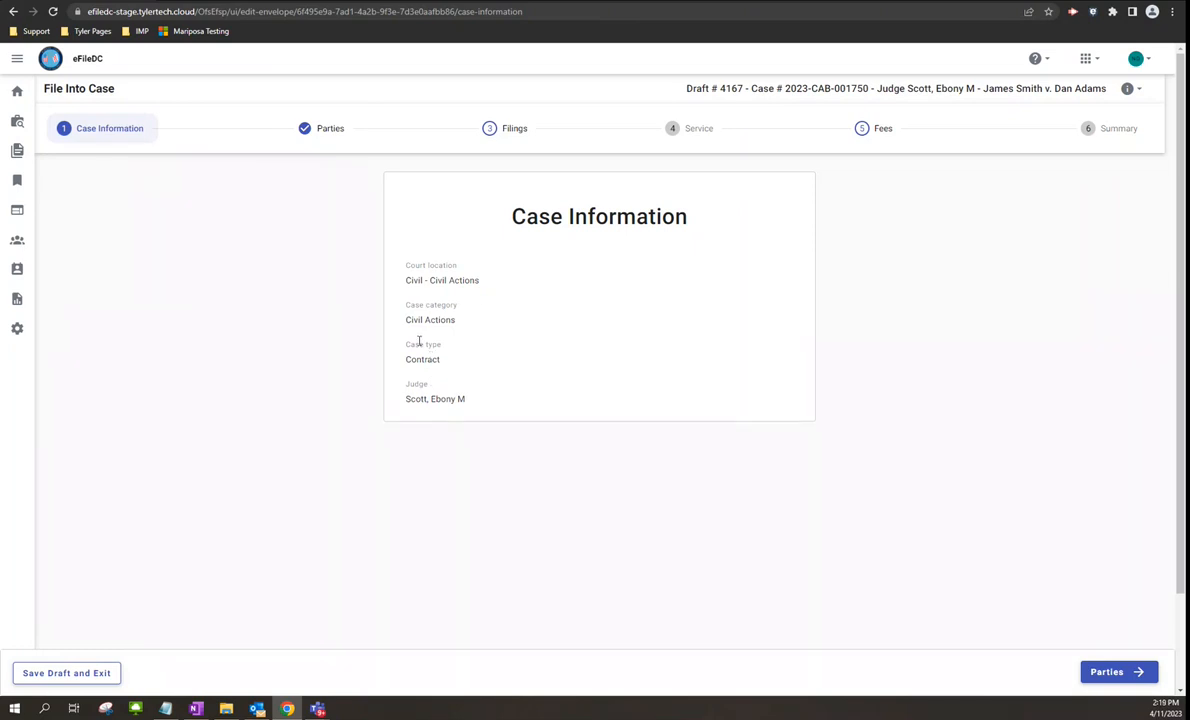
- Advance Draft # 4167 through Parties to Filings, then go back to the dashboard
left_click(1110, 672)
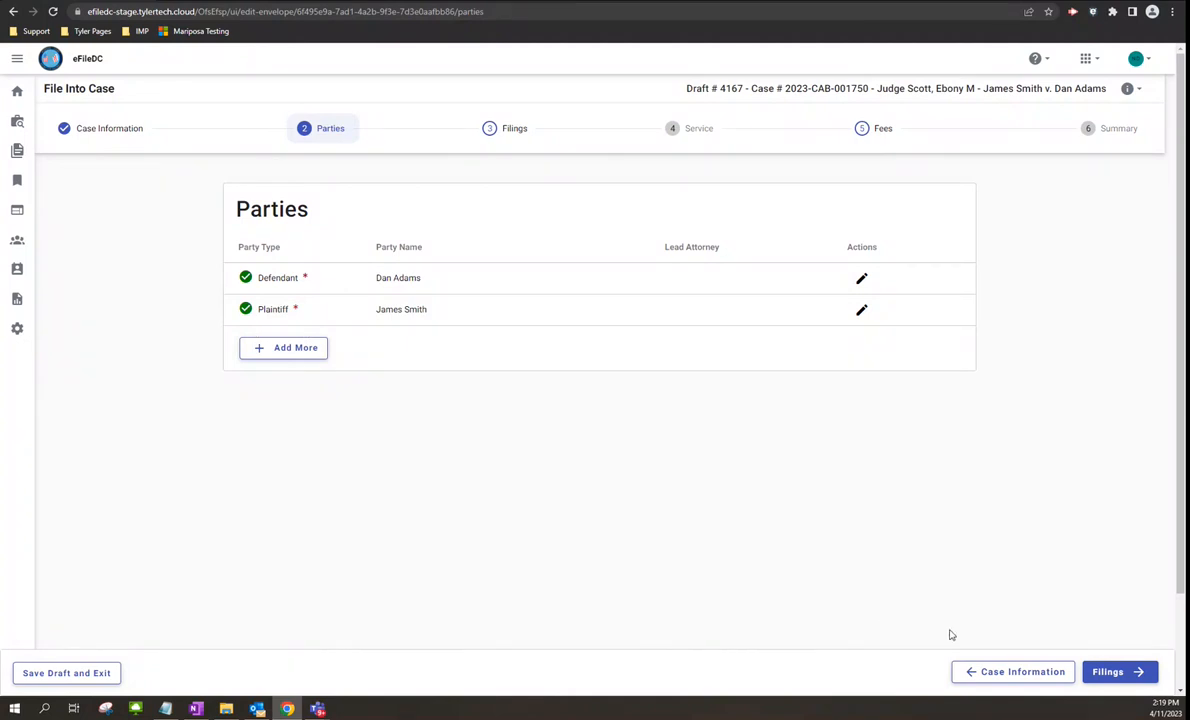
left_click(1107, 672)
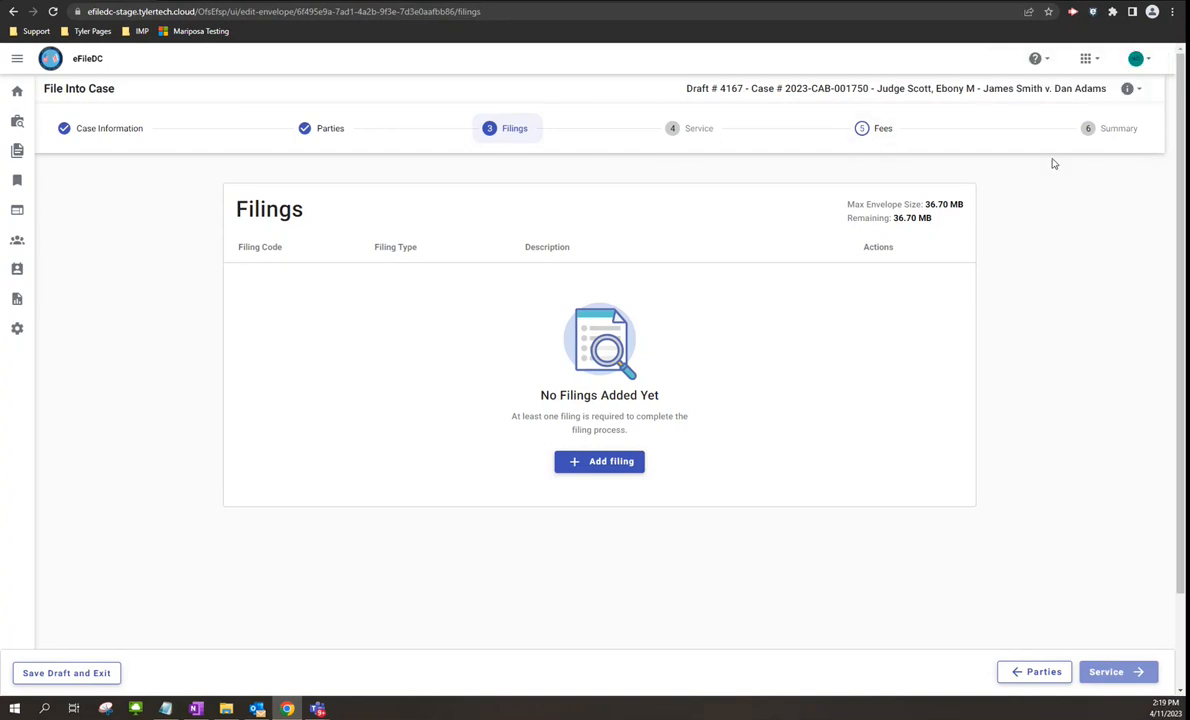
left_click(16, 93)
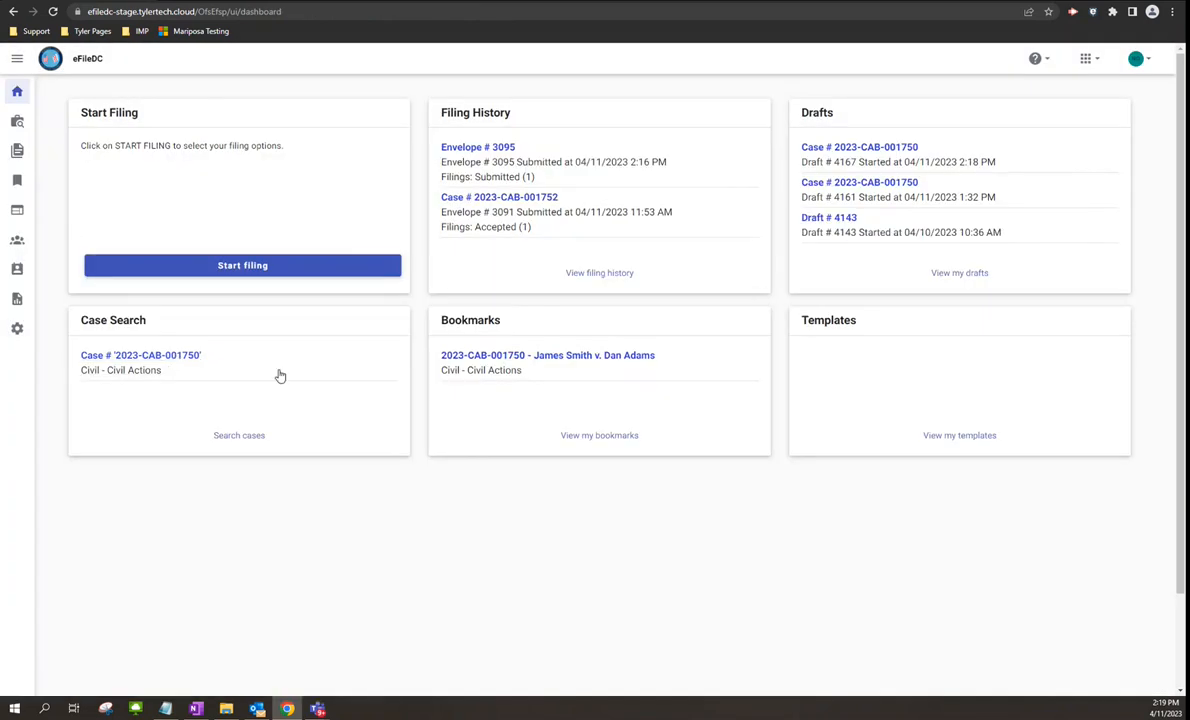
- Open Start Filing, back out to the dashboard, and open Start Filing again
left_click(246, 266)
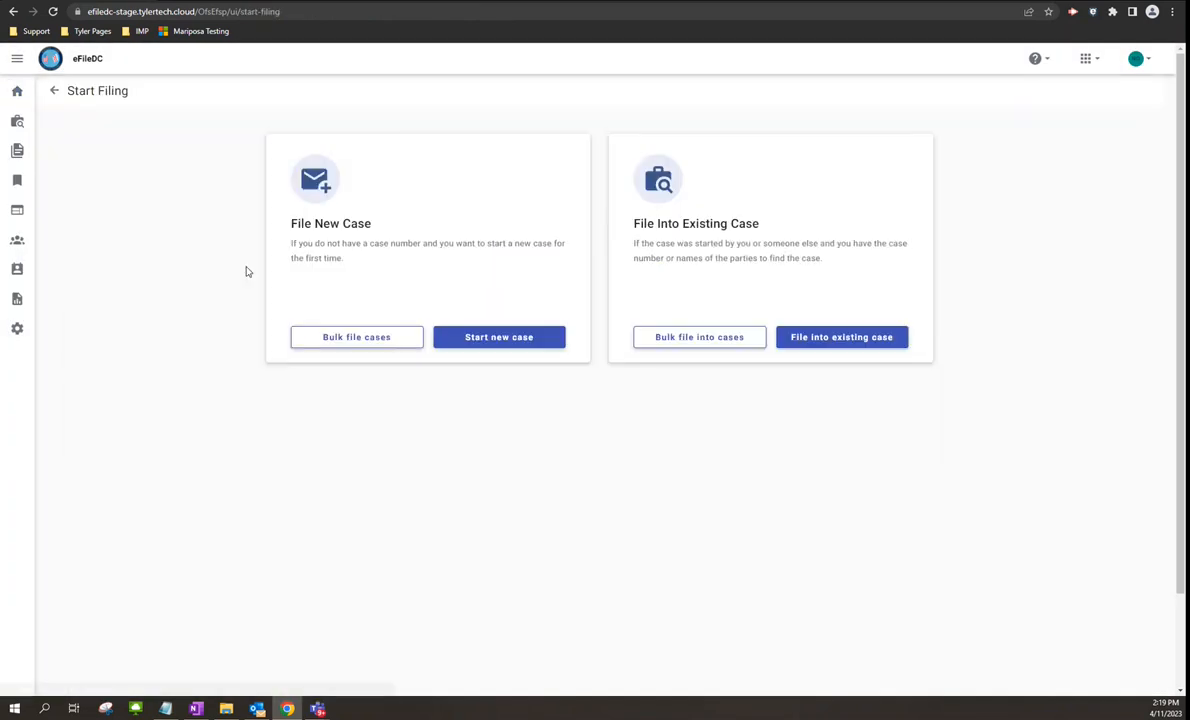
left_click(54, 91)
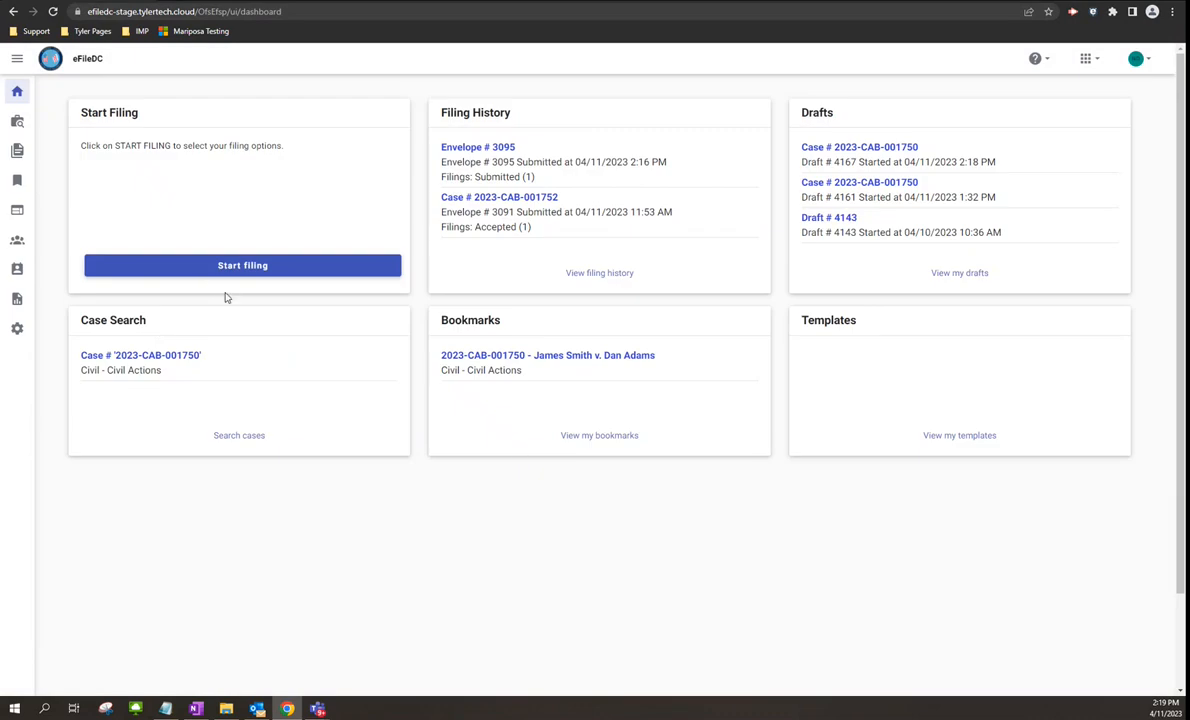
left_click(238, 268)
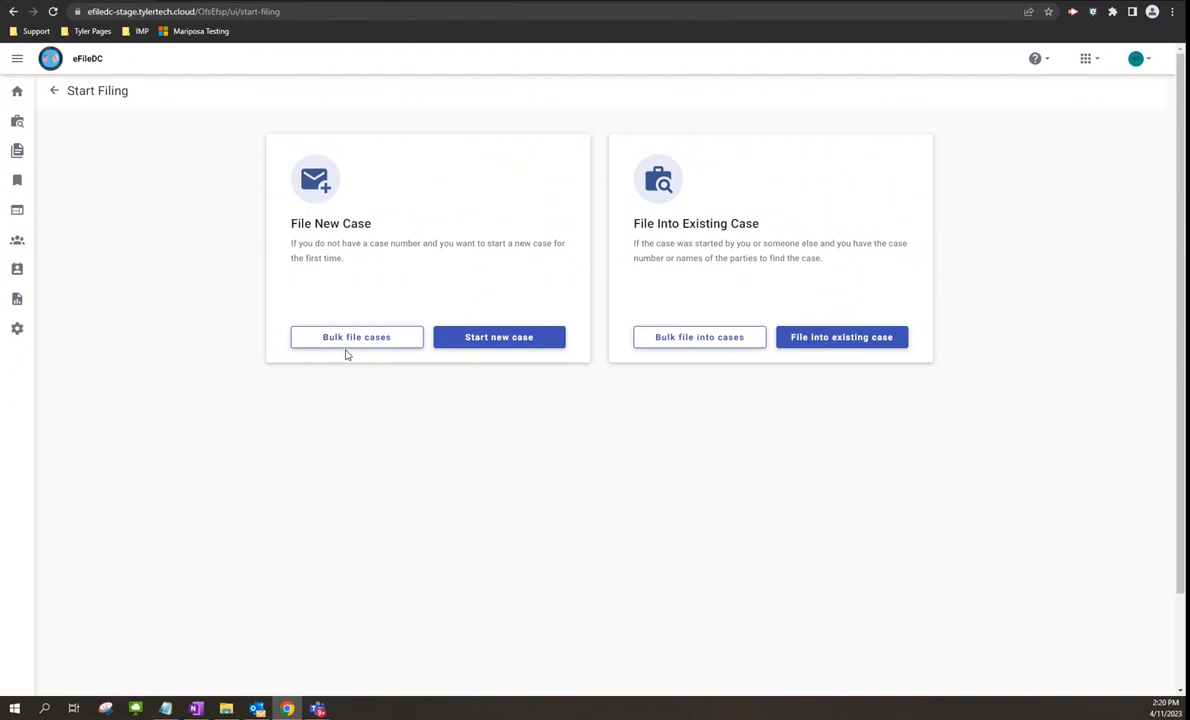
- Create a bulk filing into cases named 'Test Bulk Filing 3' in Civil - Civil Actions
left_click(692, 339)
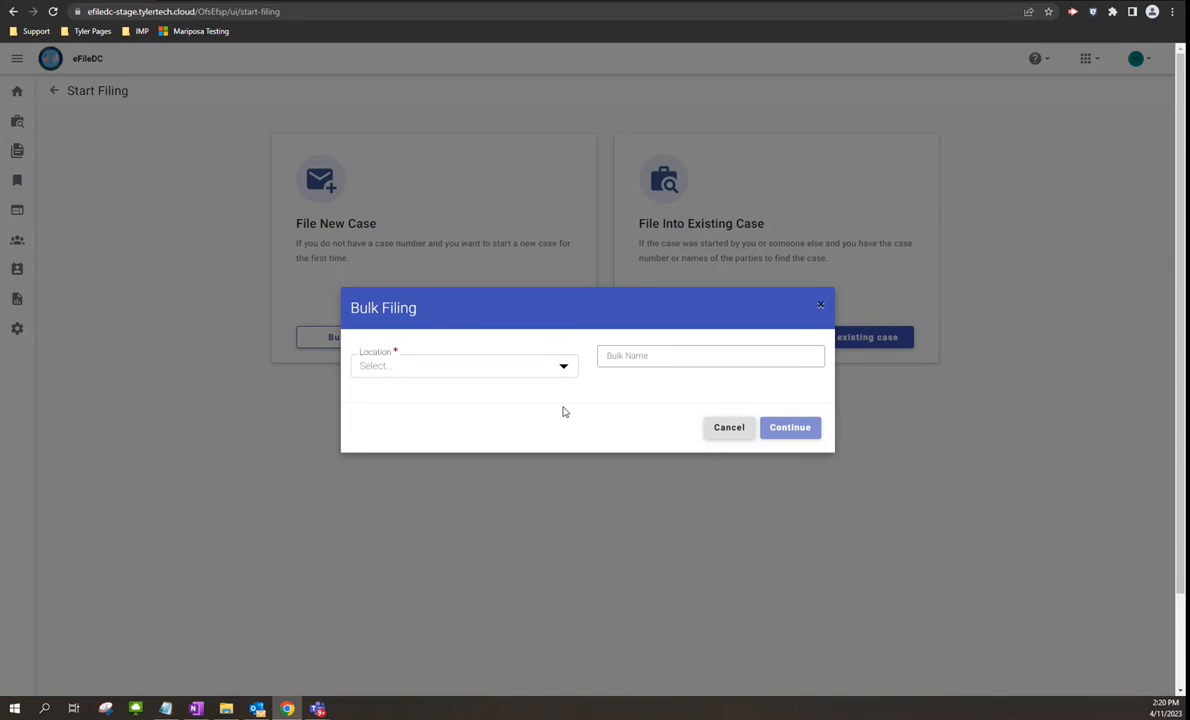
left_click(562, 366)
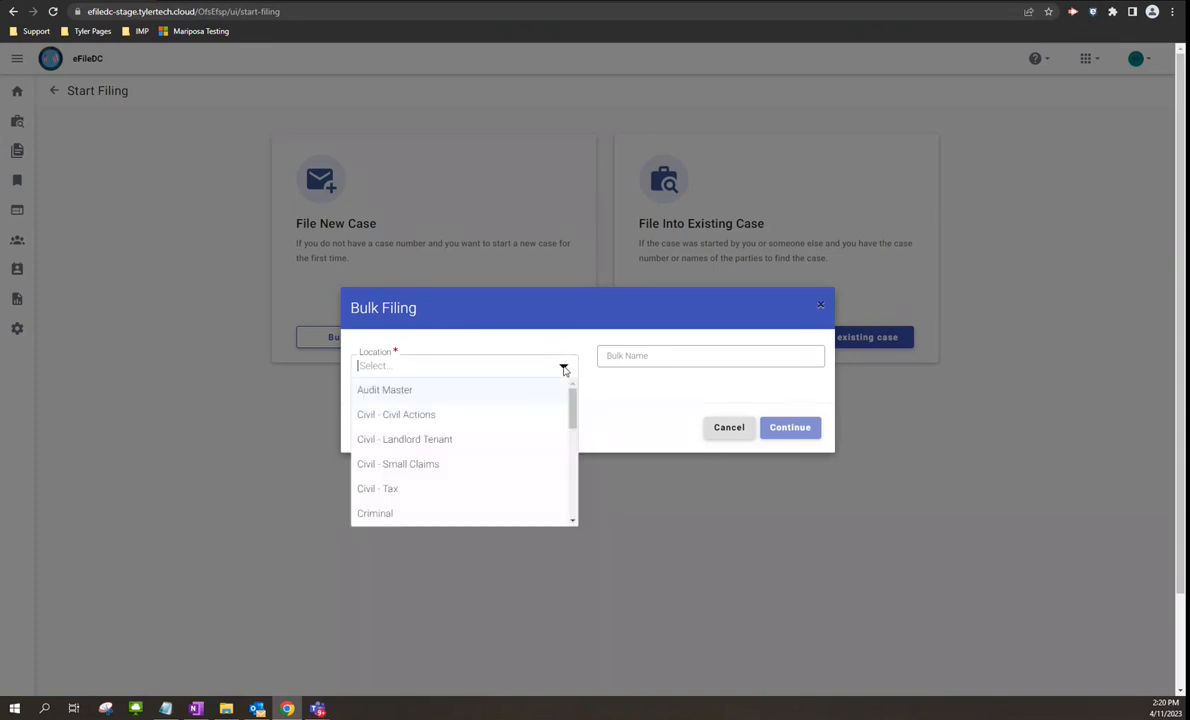
left_click(417, 421)
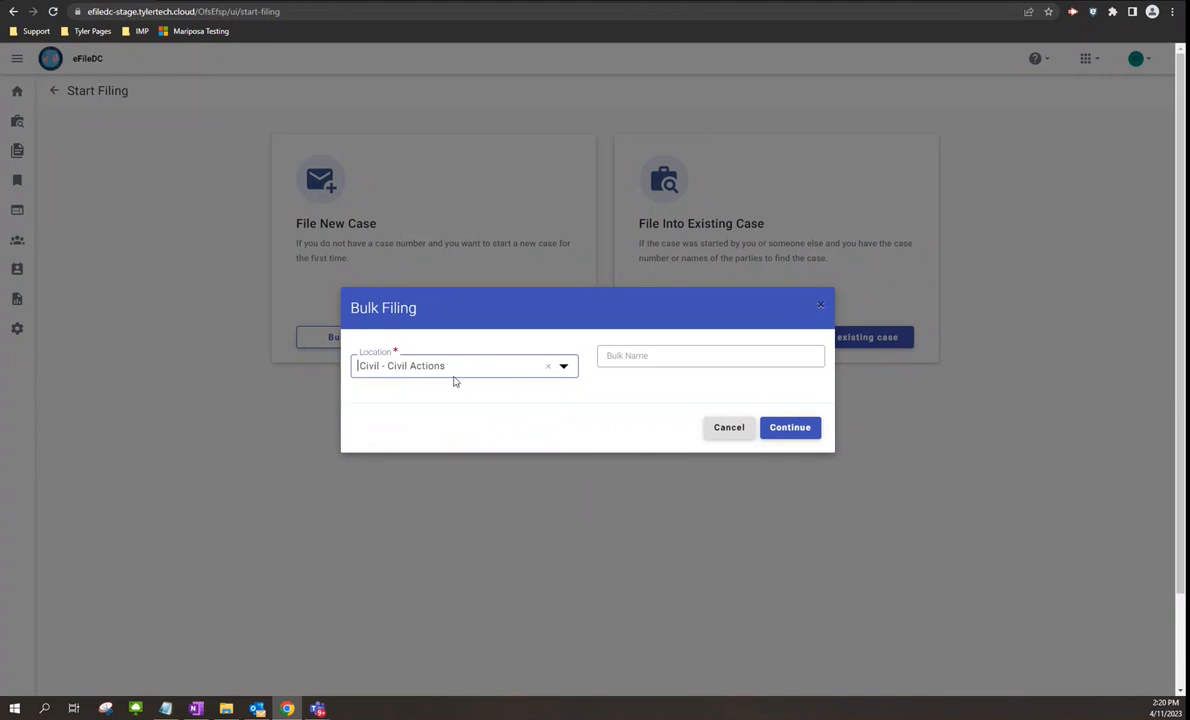
left_click(668, 358)
type("T")
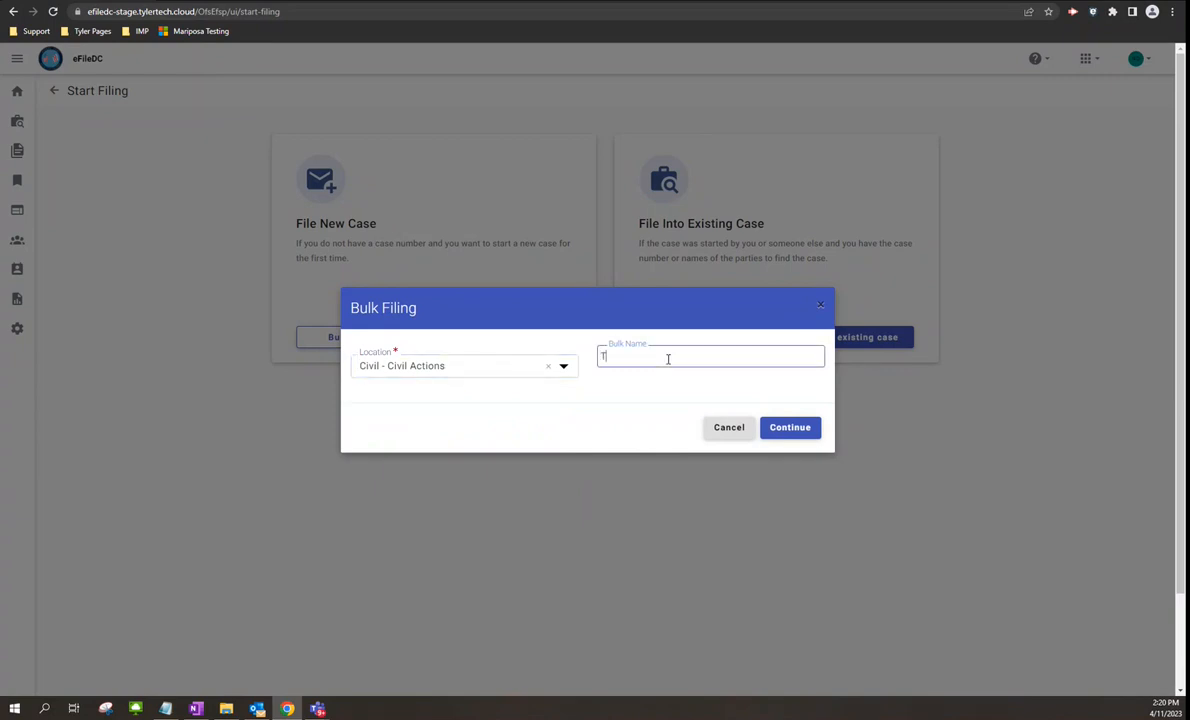
type("est Bulk Filing3")
key("BackSpace")
type("3")
left_click(789, 428)
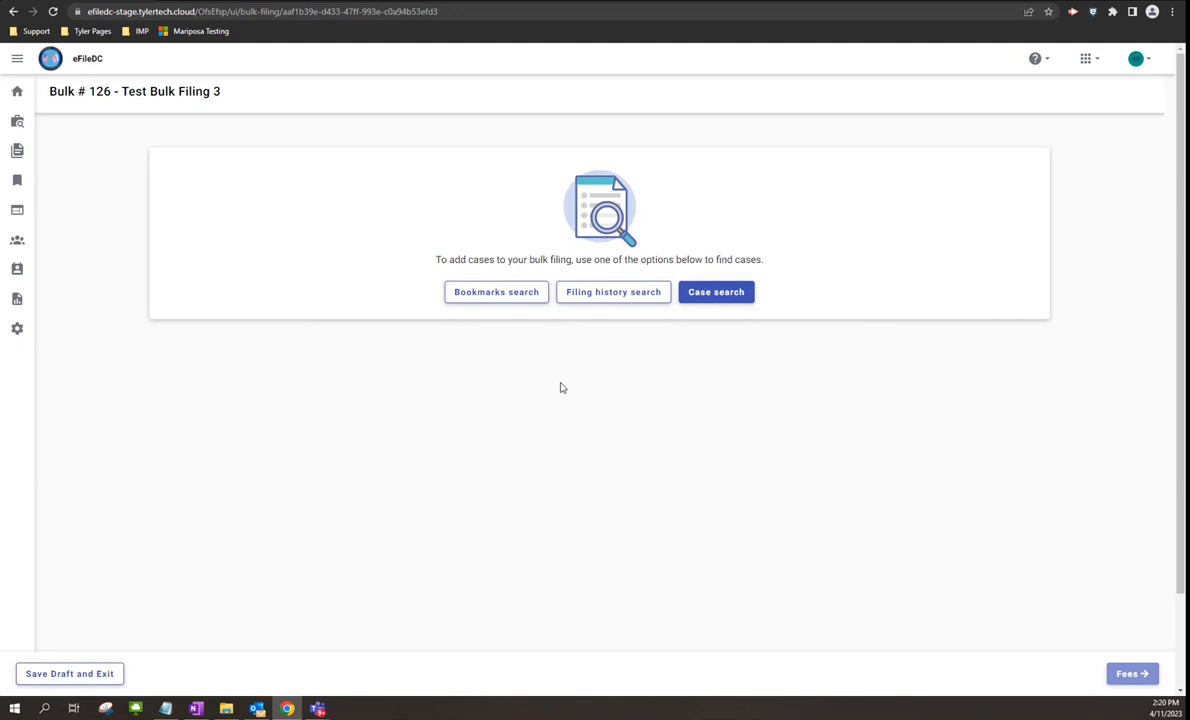
- Select bookmarked case 2023-CAB-001750 in Bookmarks search and proceed with it
left_click(510, 301)
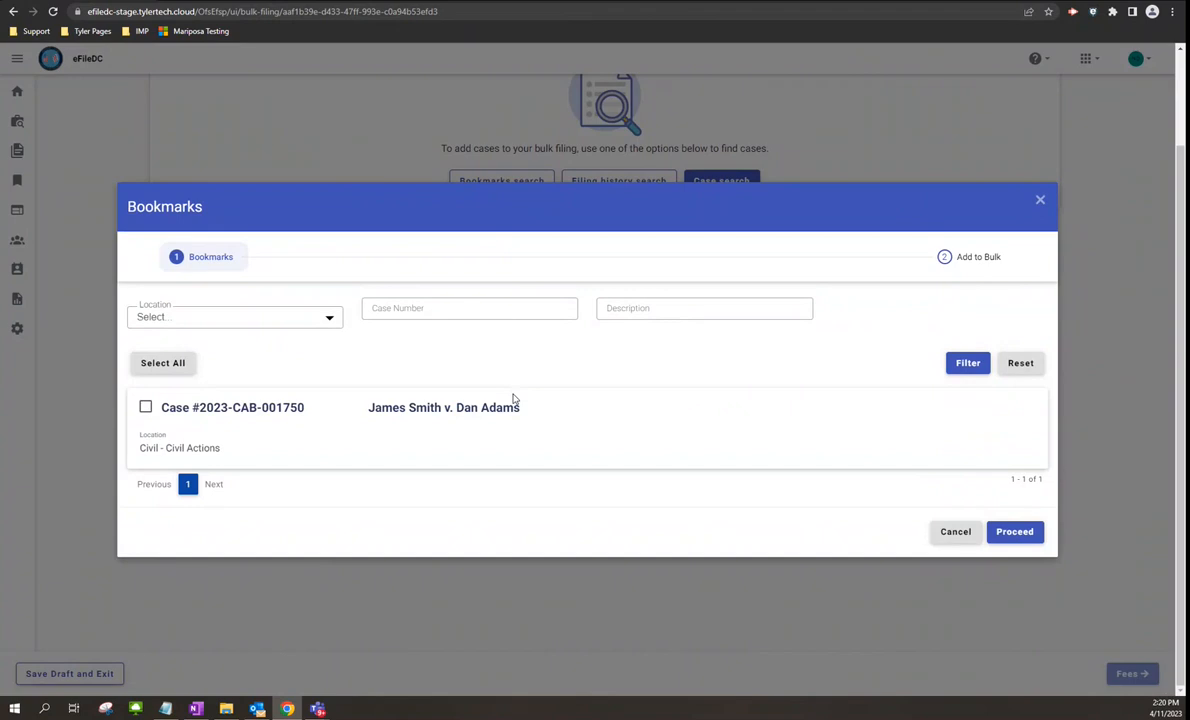
left_click(146, 408)
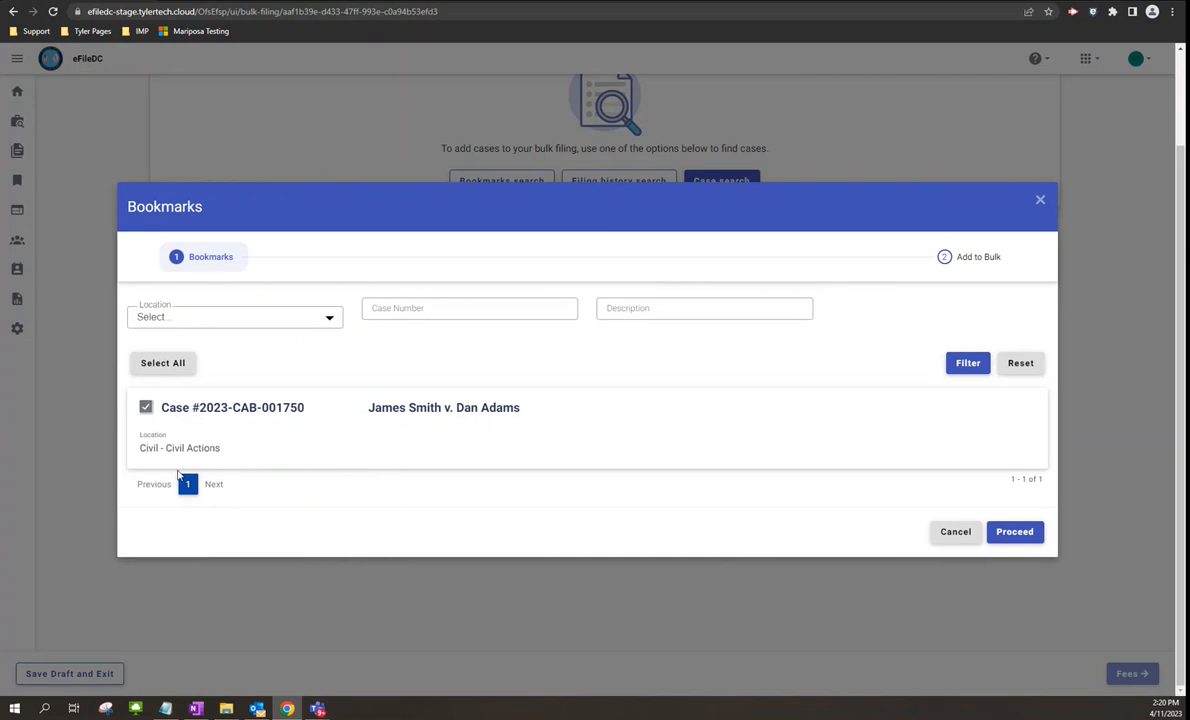
left_click(1005, 536)
left_click(316, 314)
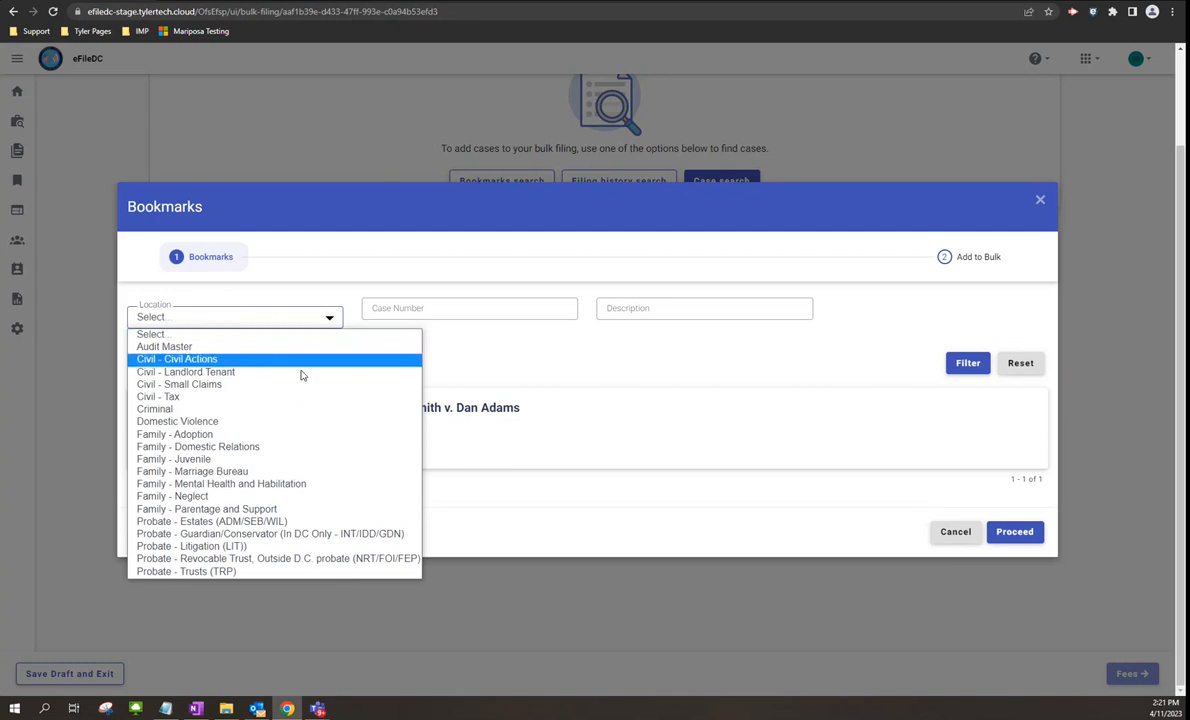
left_click(320, 314)
left_click(436, 308)
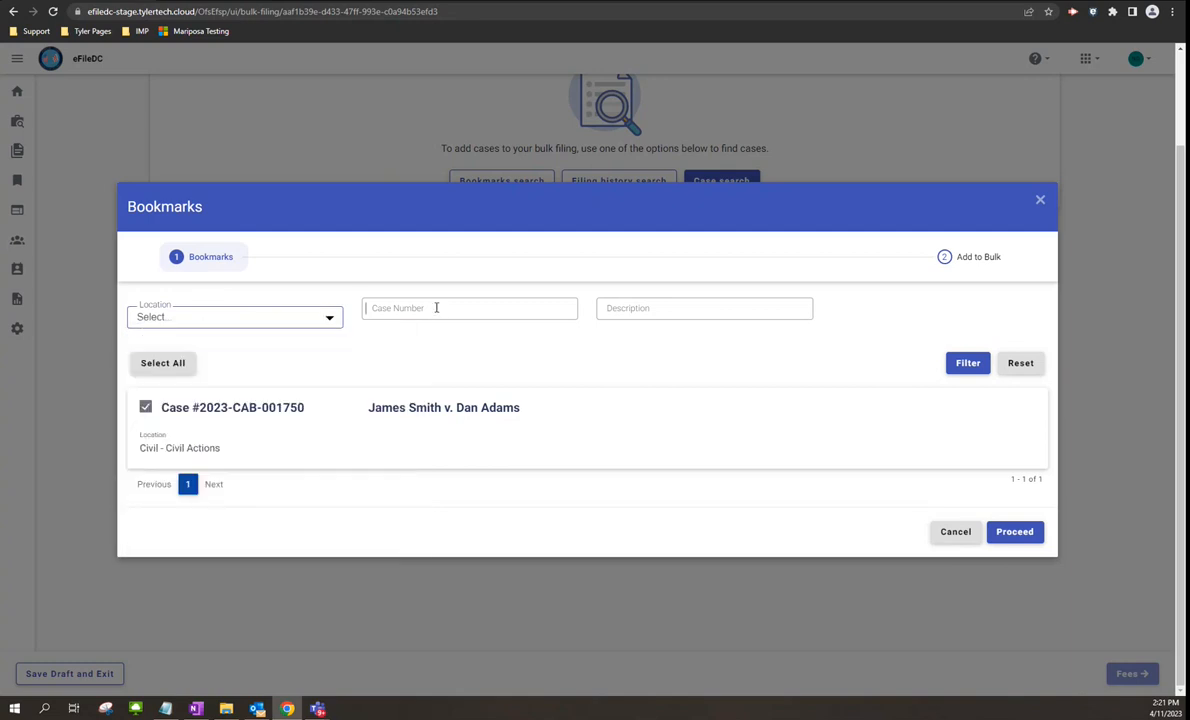
left_click(707, 311)
left_click(595, 357)
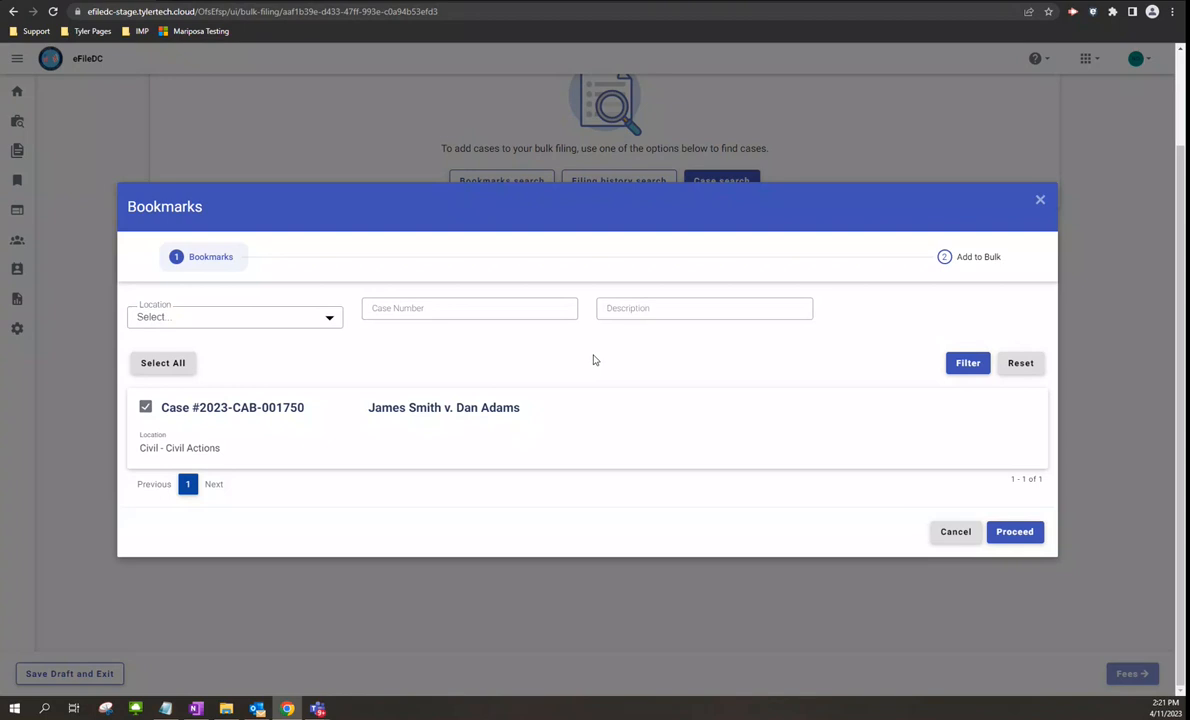
left_click(1010, 533)
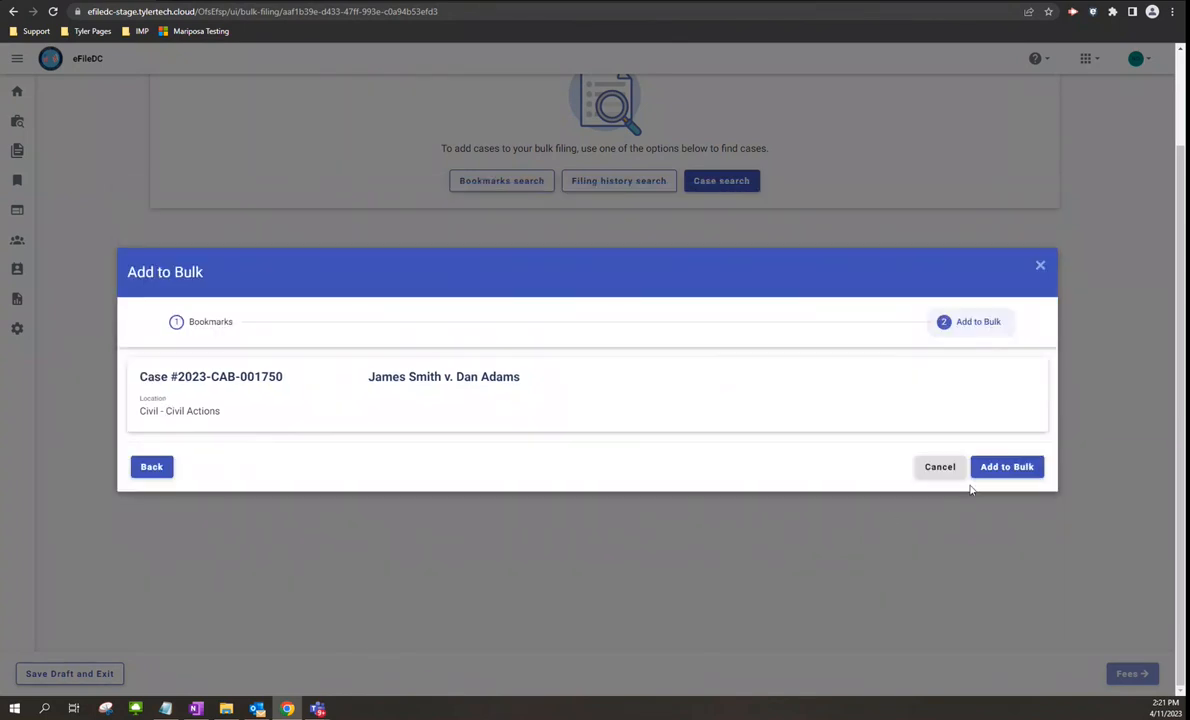
- Add case 2023-CAB-001750 to Bulk # 126, leaving it flagged 'Filings needs attention!'
left_click(1015, 472)
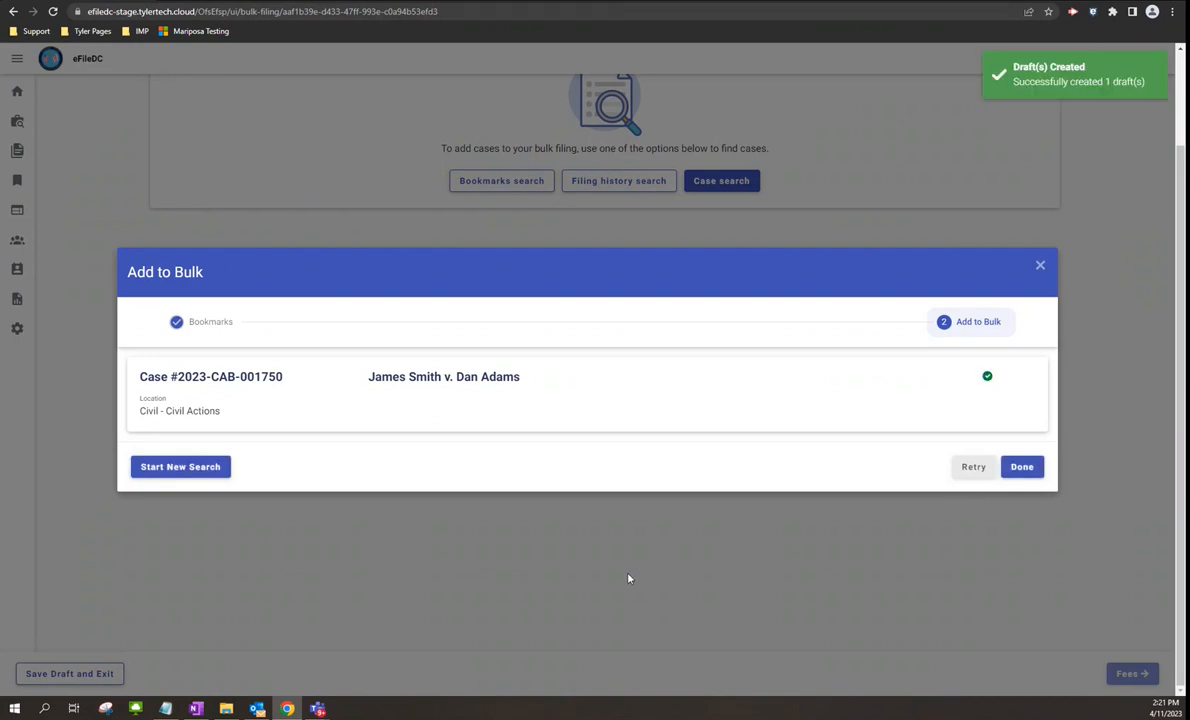
left_click(1019, 468)
scroll(458, 512, "up", 2)
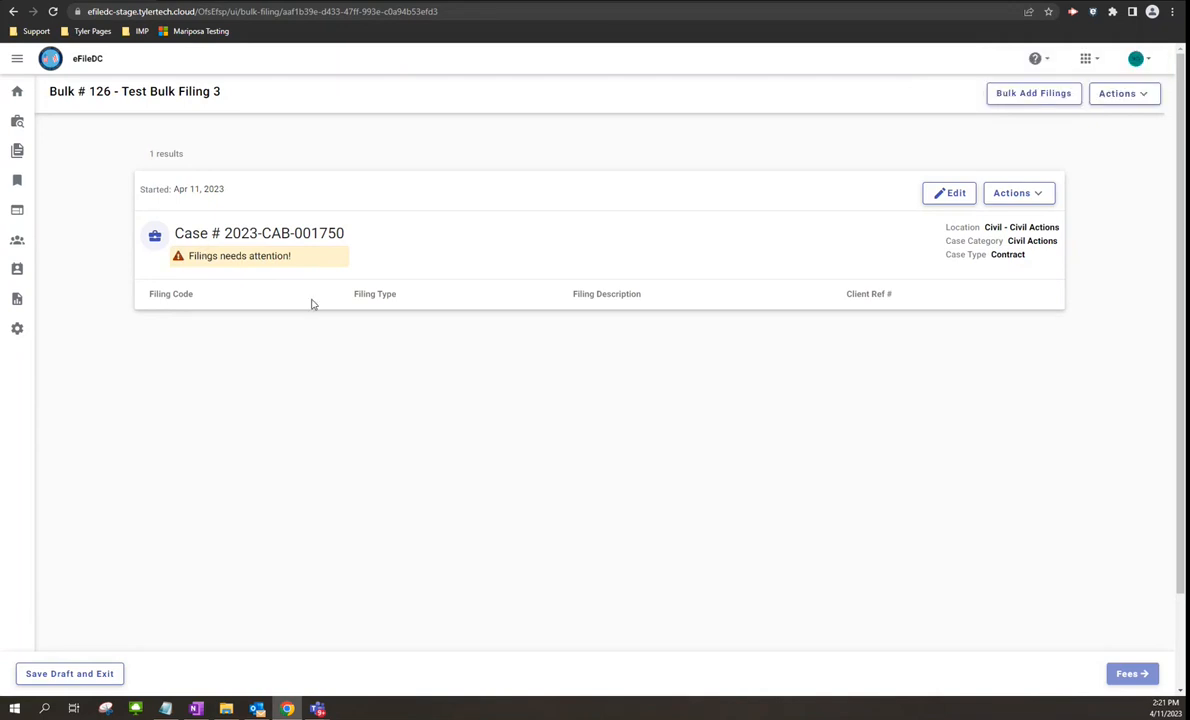
- Explore the options for adding more cases and bulk filings, returning to the bulk dashboard
left_click(1120, 95)
left_click(1057, 97)
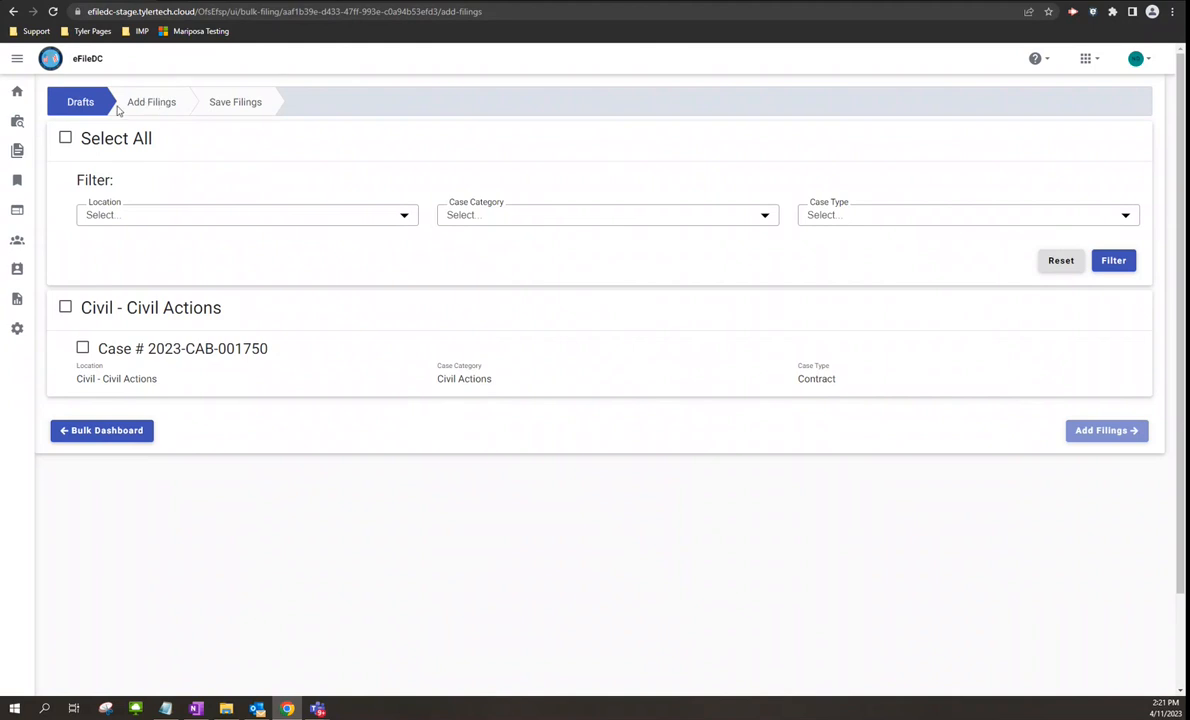
left_click(110, 430)
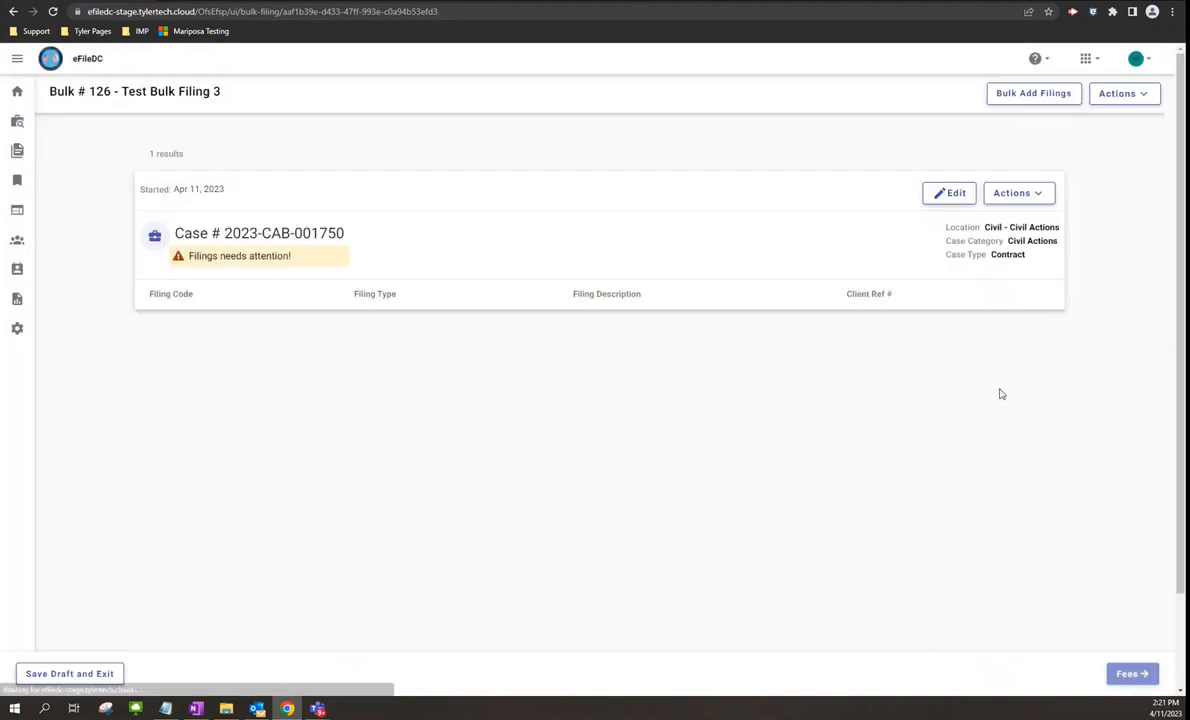
left_click(1127, 96)
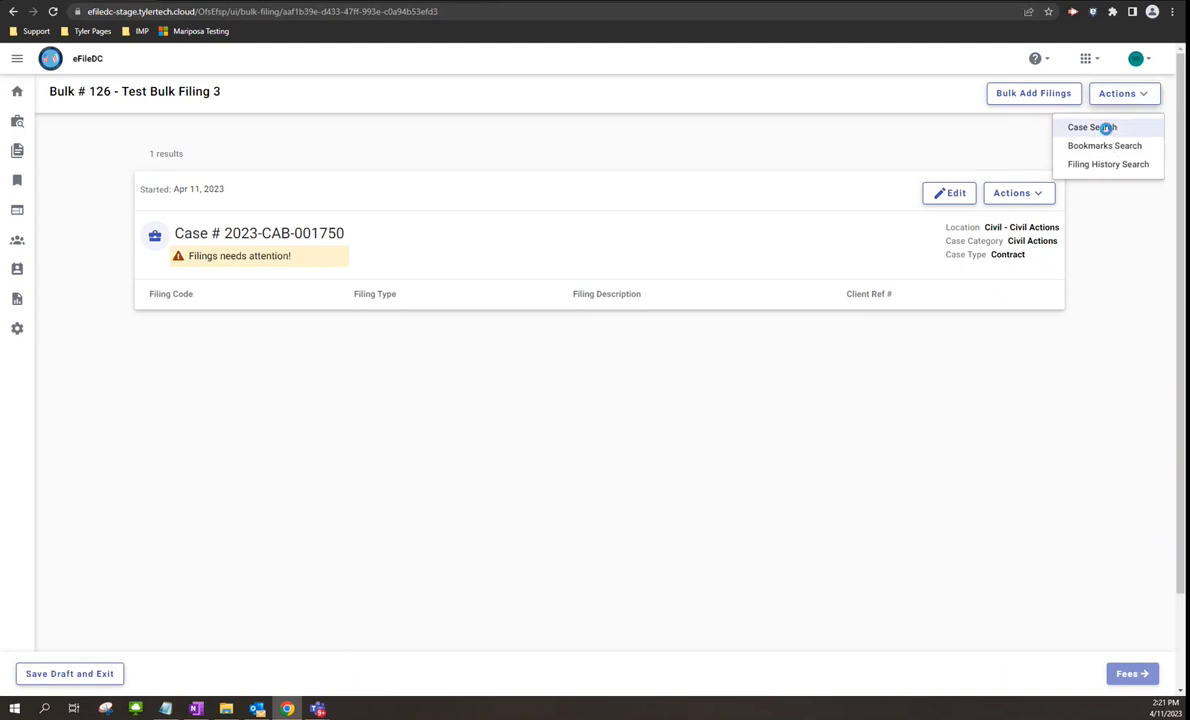
- Search Civil - Civil Actions for case number 2023-CAB-001750
left_click(1076, 127)
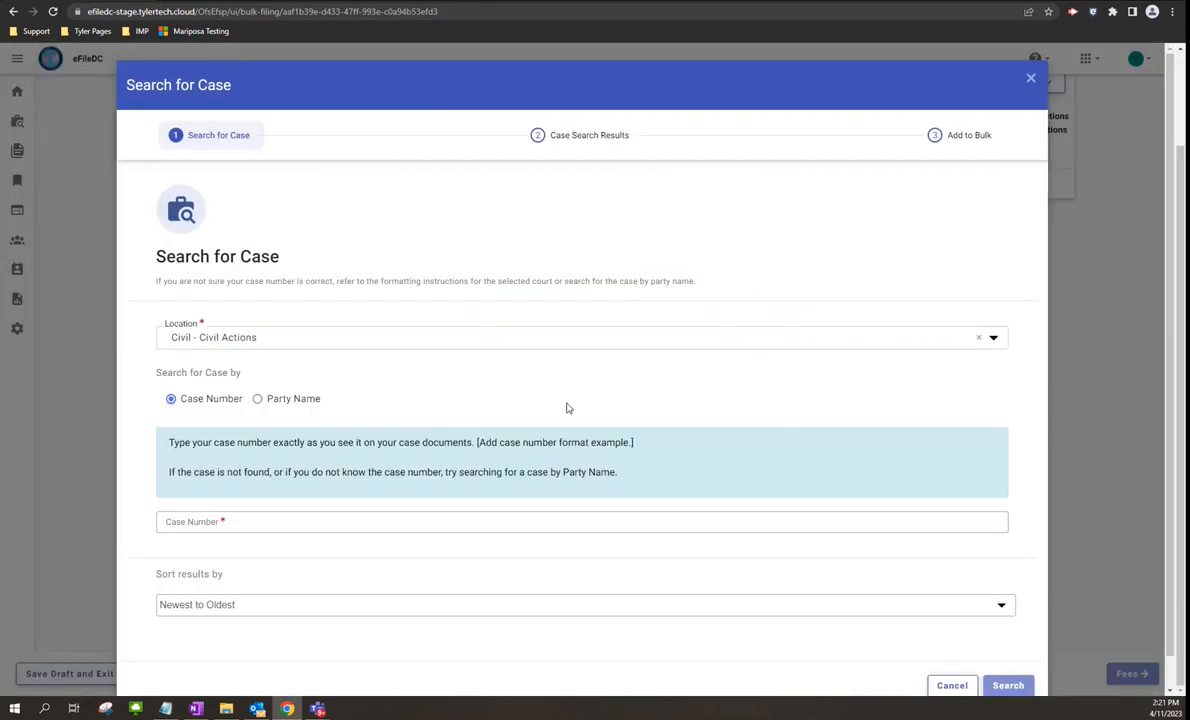
scroll(530, 378, "down", 1)
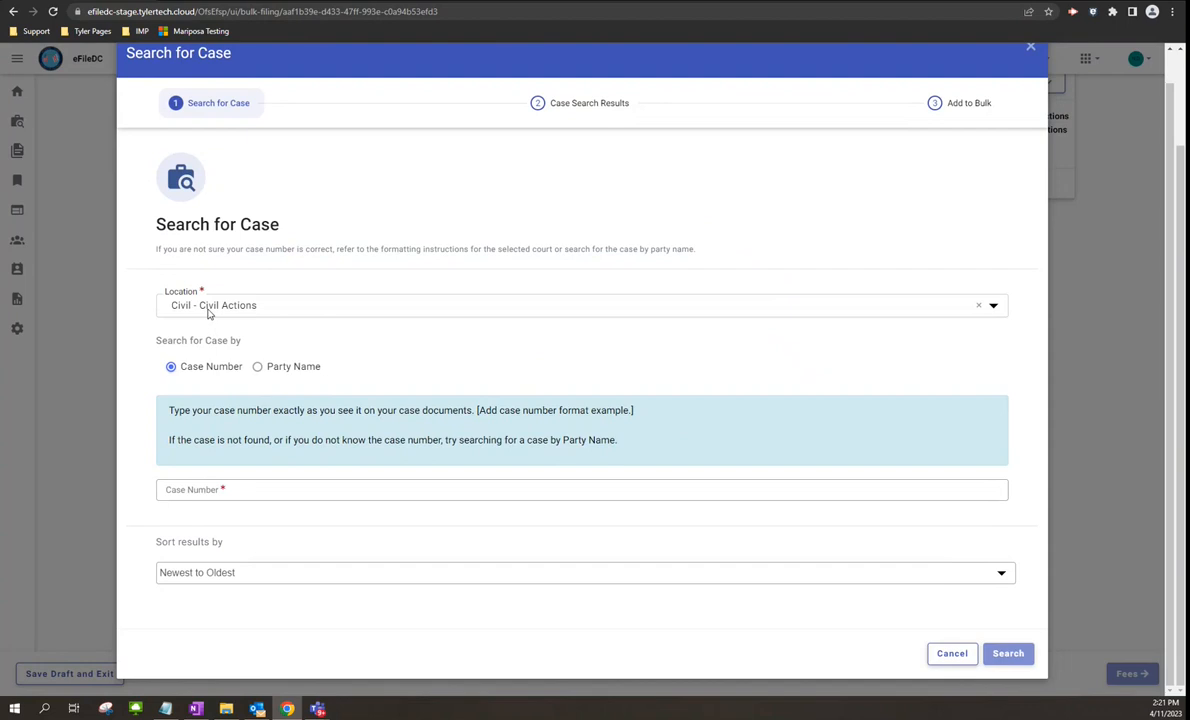
left_click(268, 308)
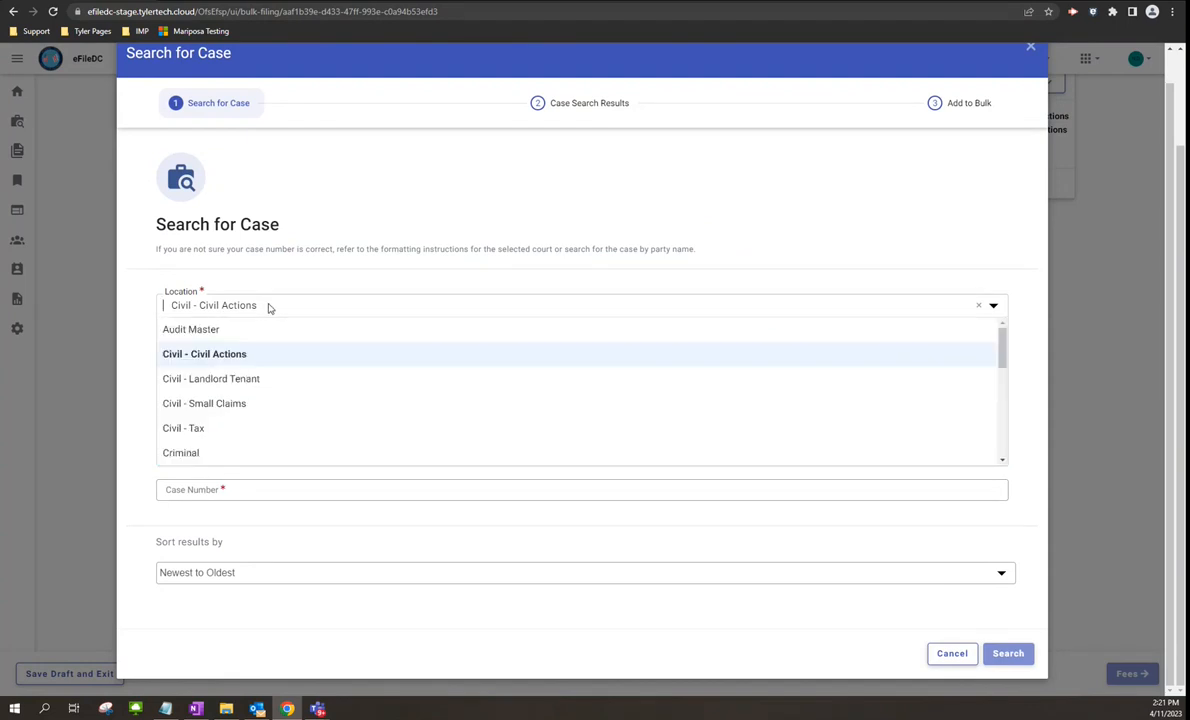
left_click(271, 490)
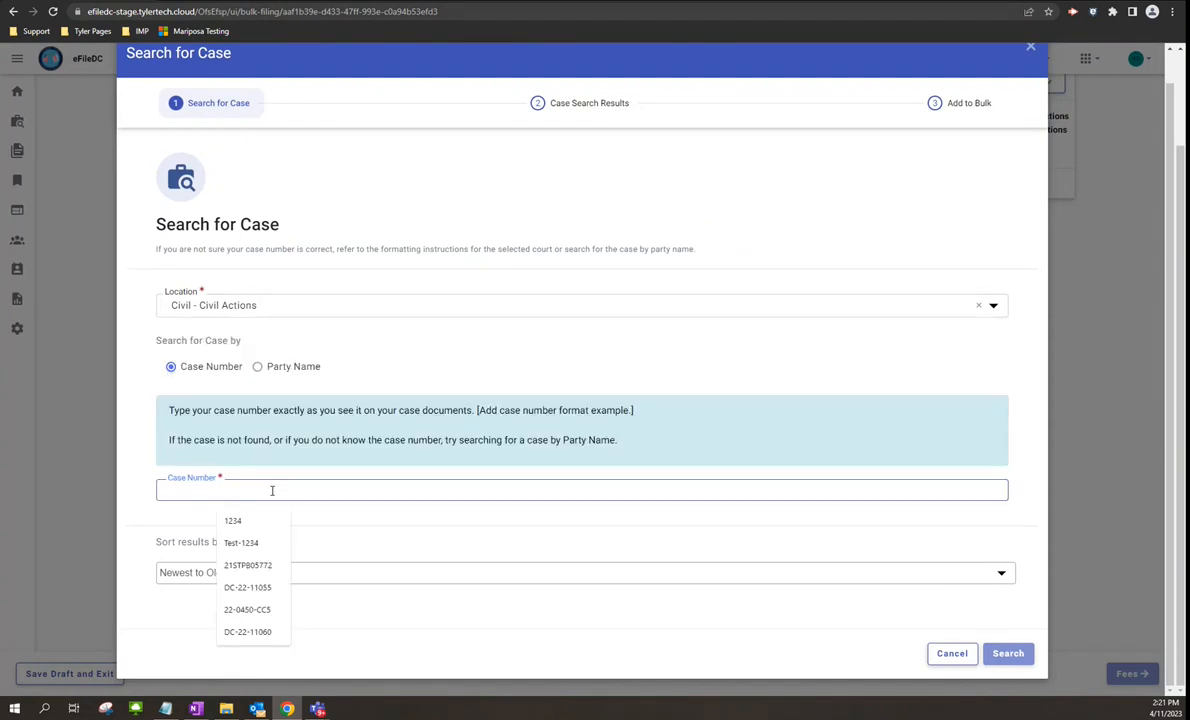
type("2023-CAB-001750")
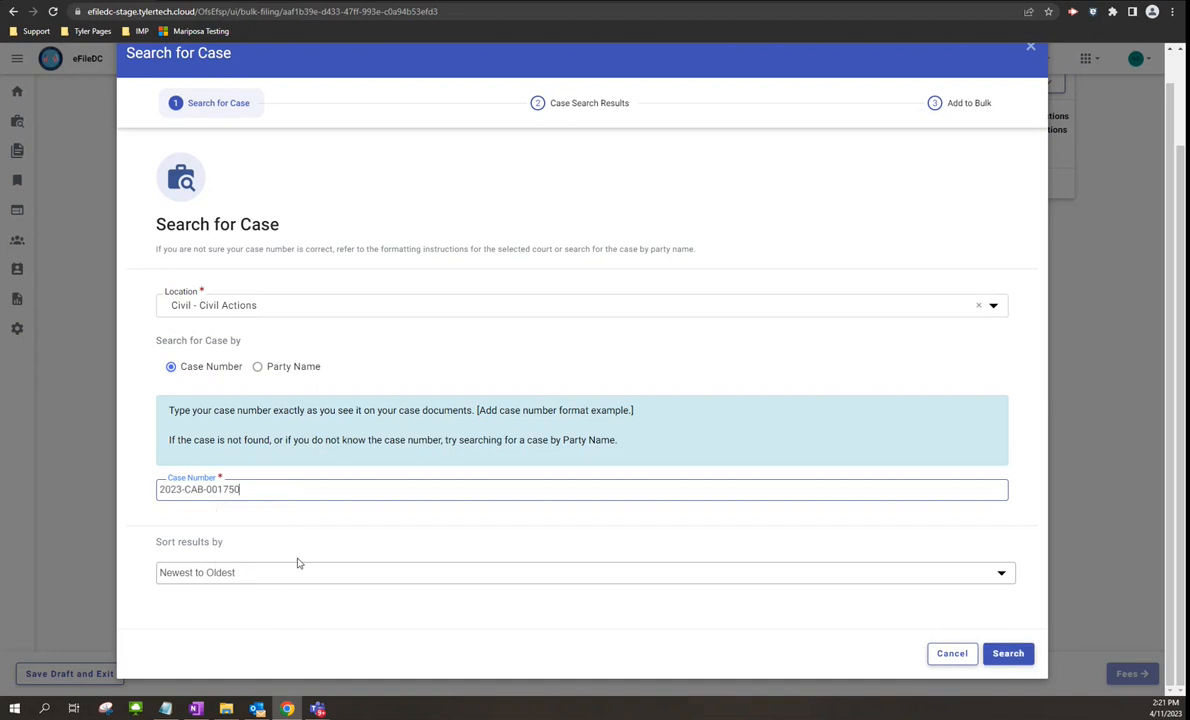
key("Return")
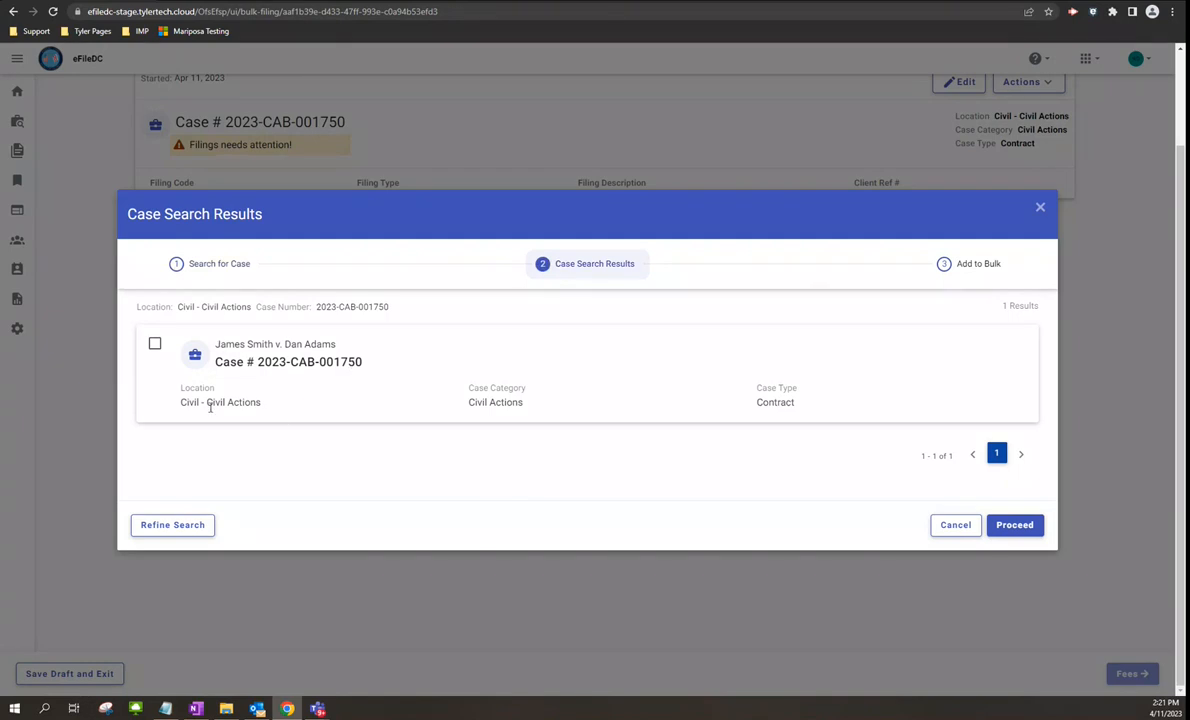
- Add case 2023-CAB-001750 to the bulk, then cancel the new search to return to the bulk page
left_click(155, 344)
left_click(1014, 525)
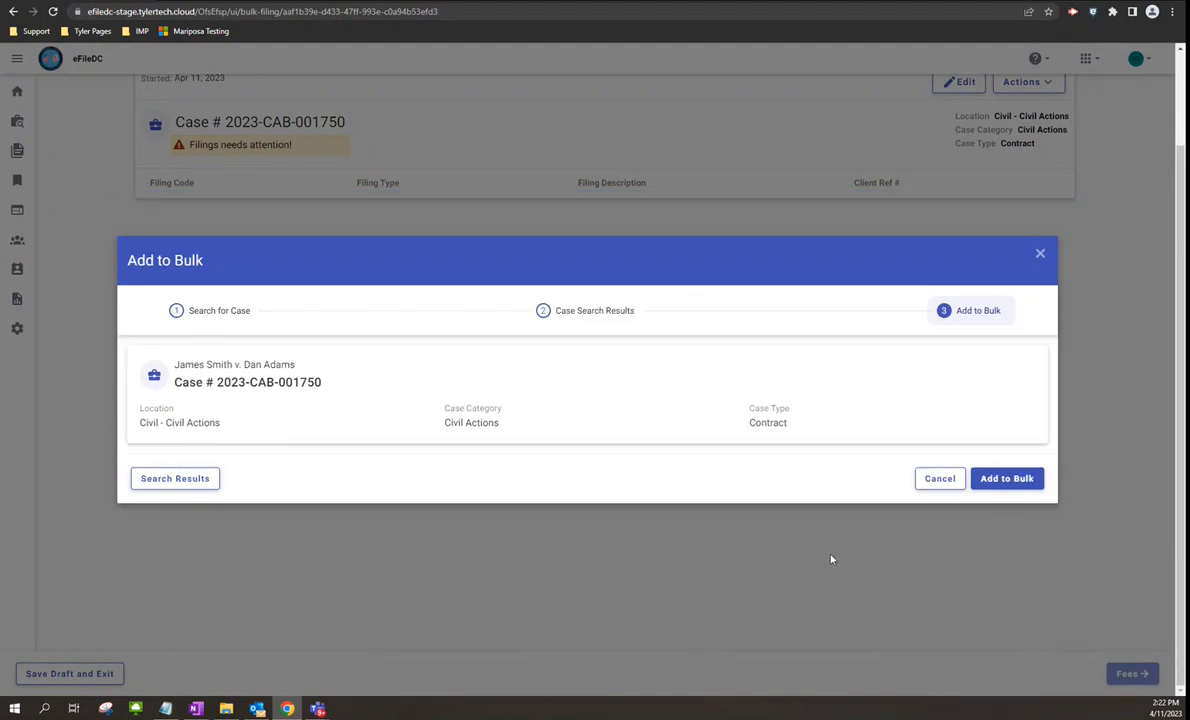
left_click(1007, 478)
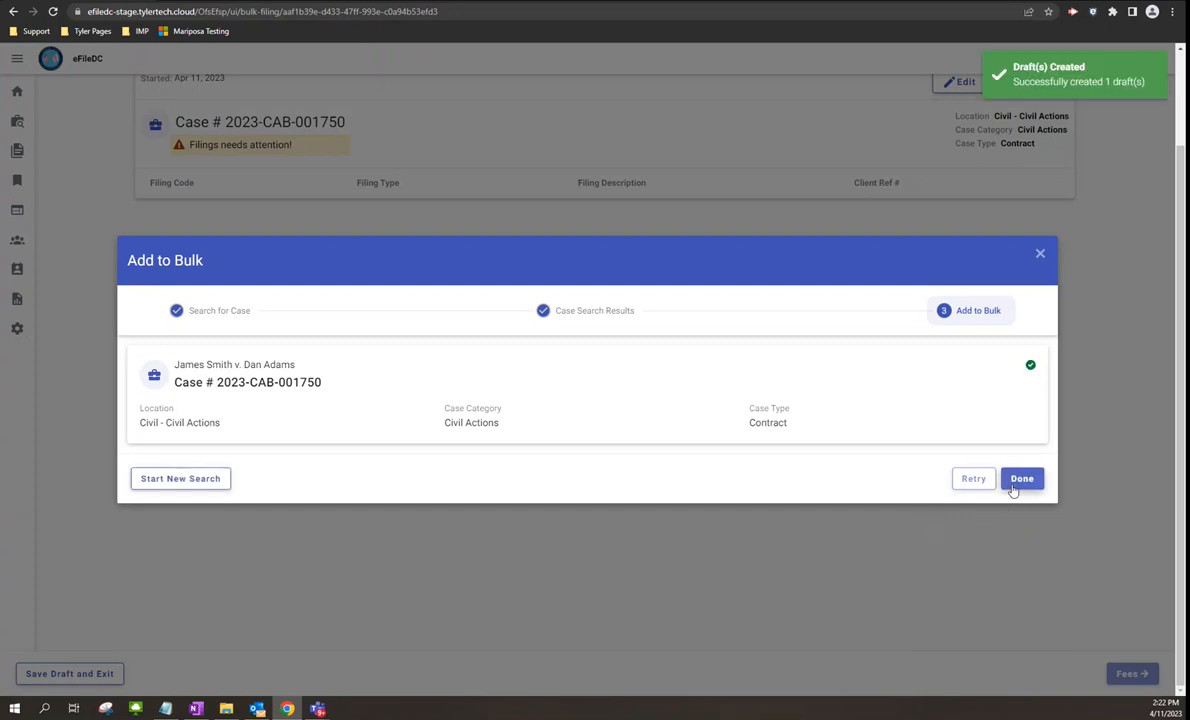
left_click(175, 480)
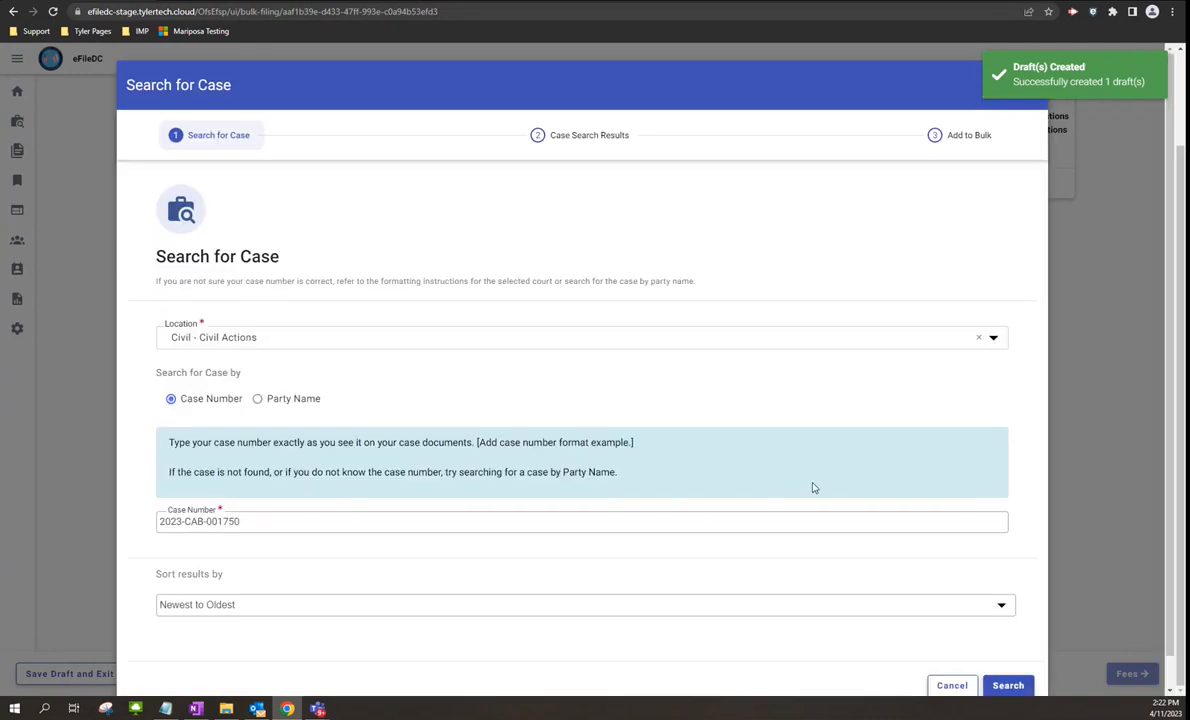
left_click(951, 686)
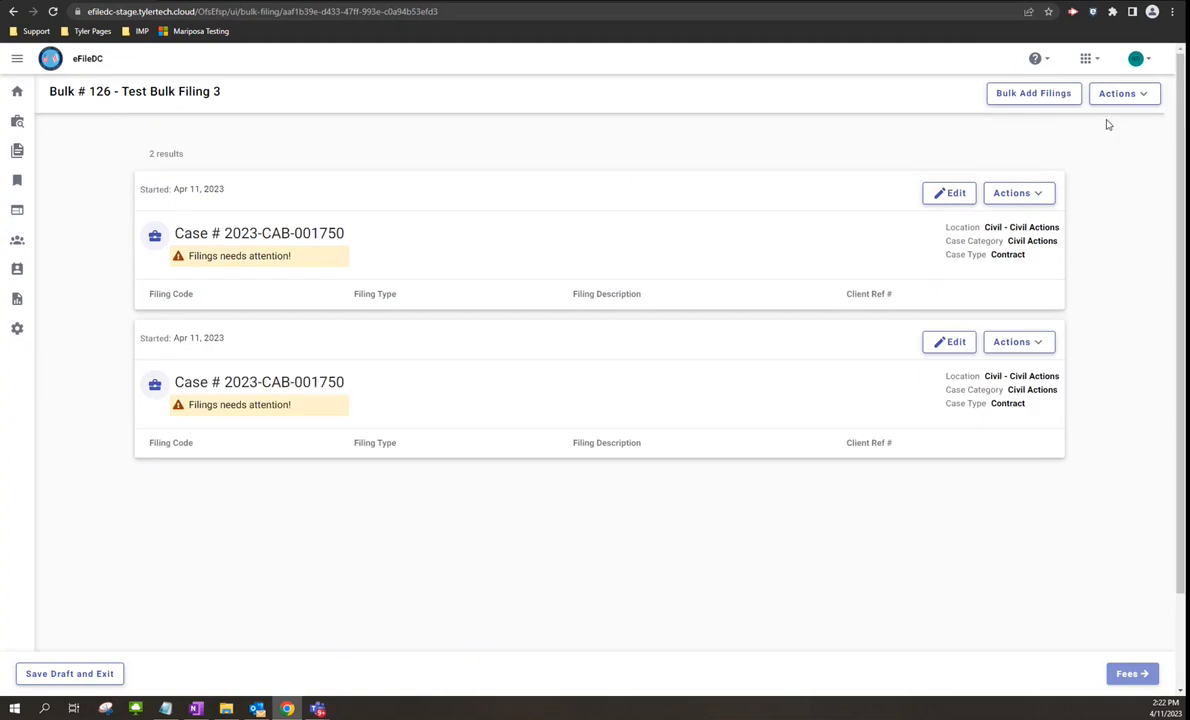
left_click(1122, 94)
- Choose Filing History Search from the bulk page's Actions menu to find cases to add
left_click(1086, 165)
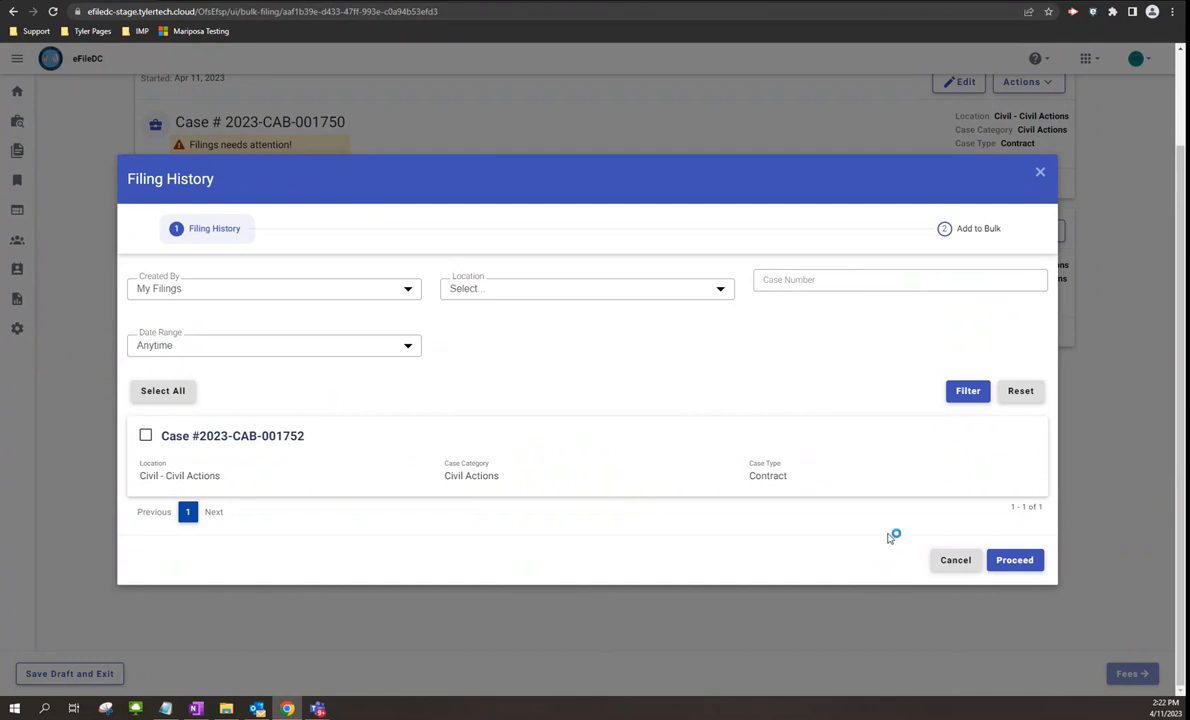
- Cancel Filing History, then save the second case draft (Draft # 4169) unchanged and exit
left_click(953, 560)
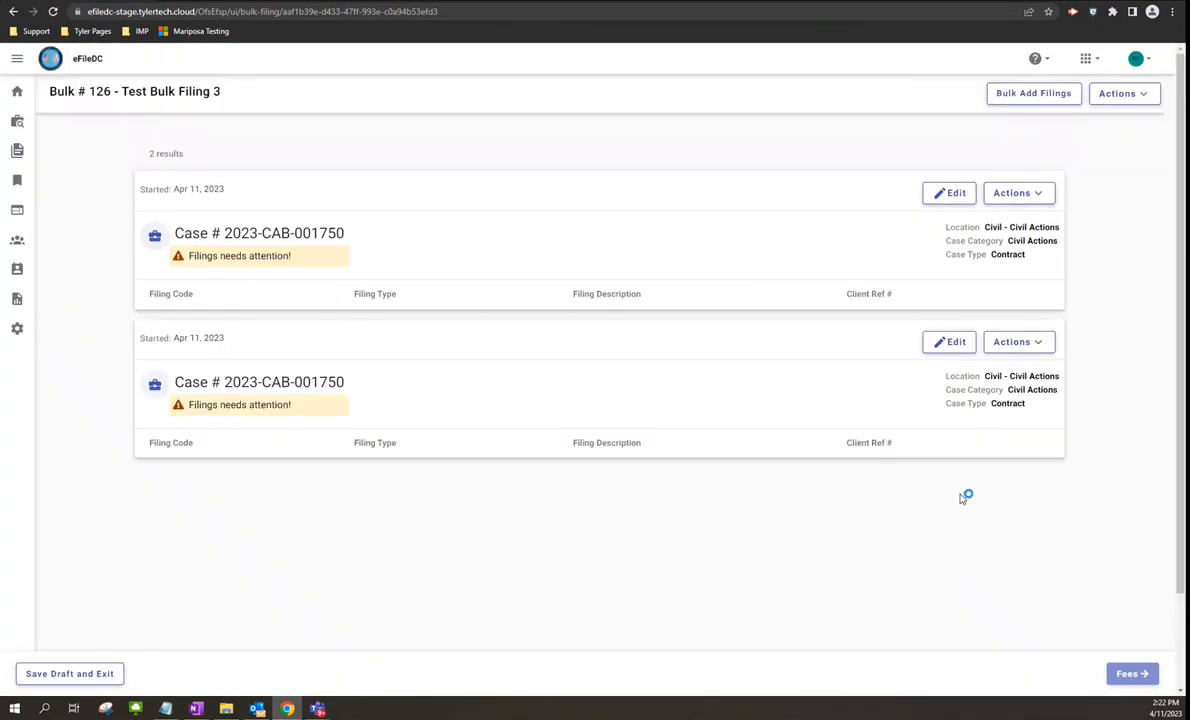
left_click(955, 342)
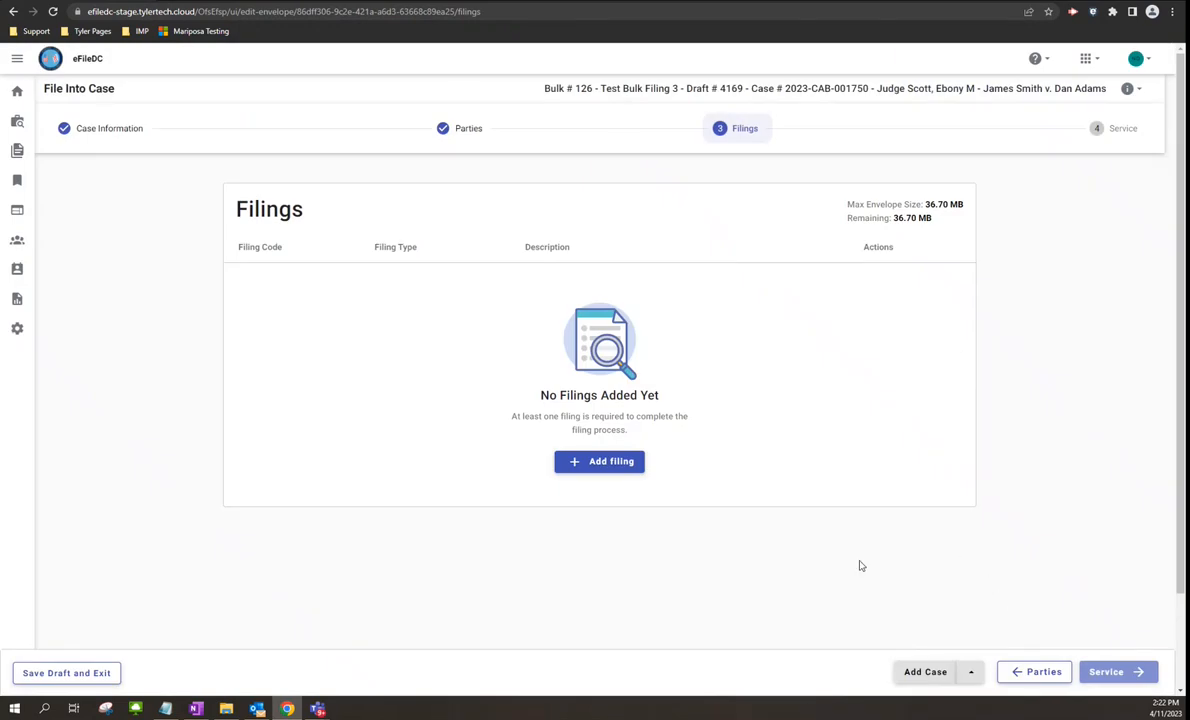
left_click(80, 672)
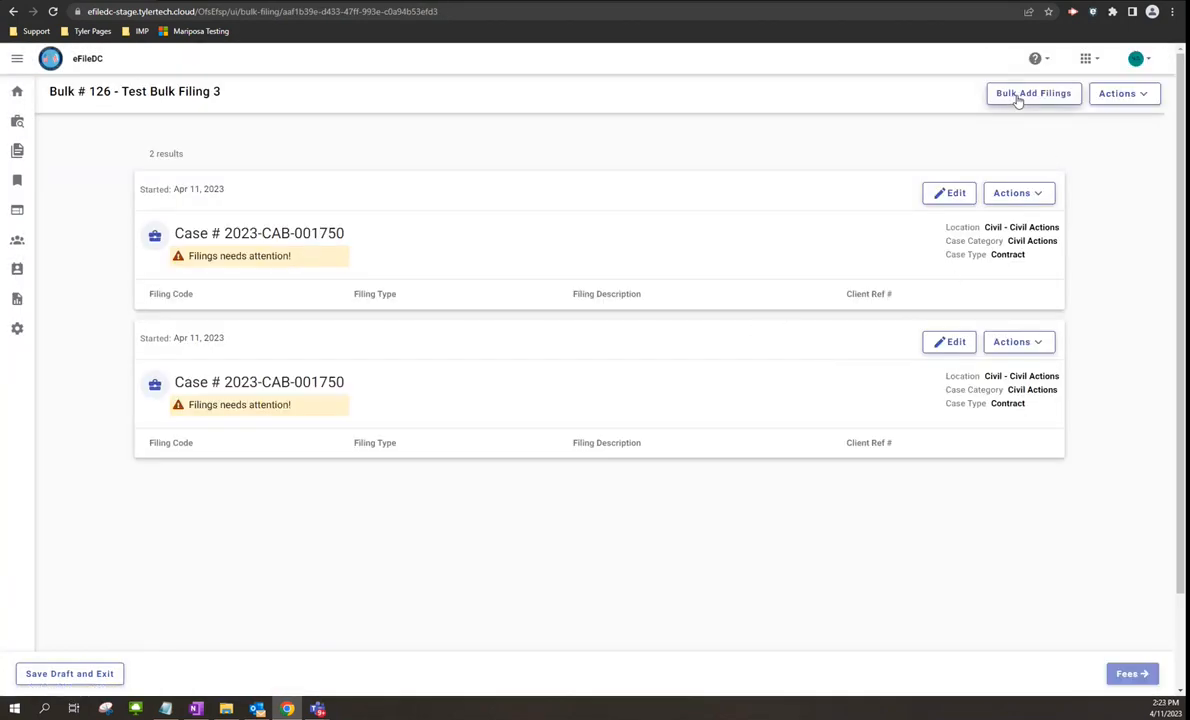
- Under Bulk Add Filings, select both Civil - Civil Actions case drafts and continue to Add Filings
left_click(1018, 97)
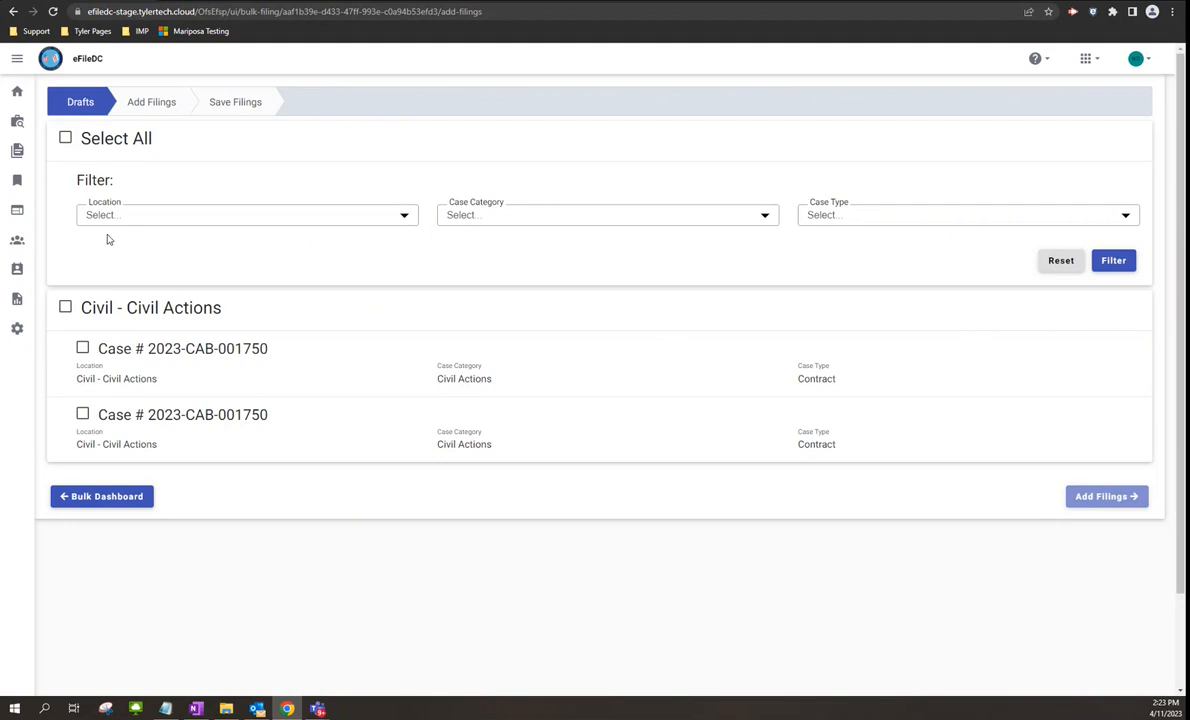
left_click(65, 307)
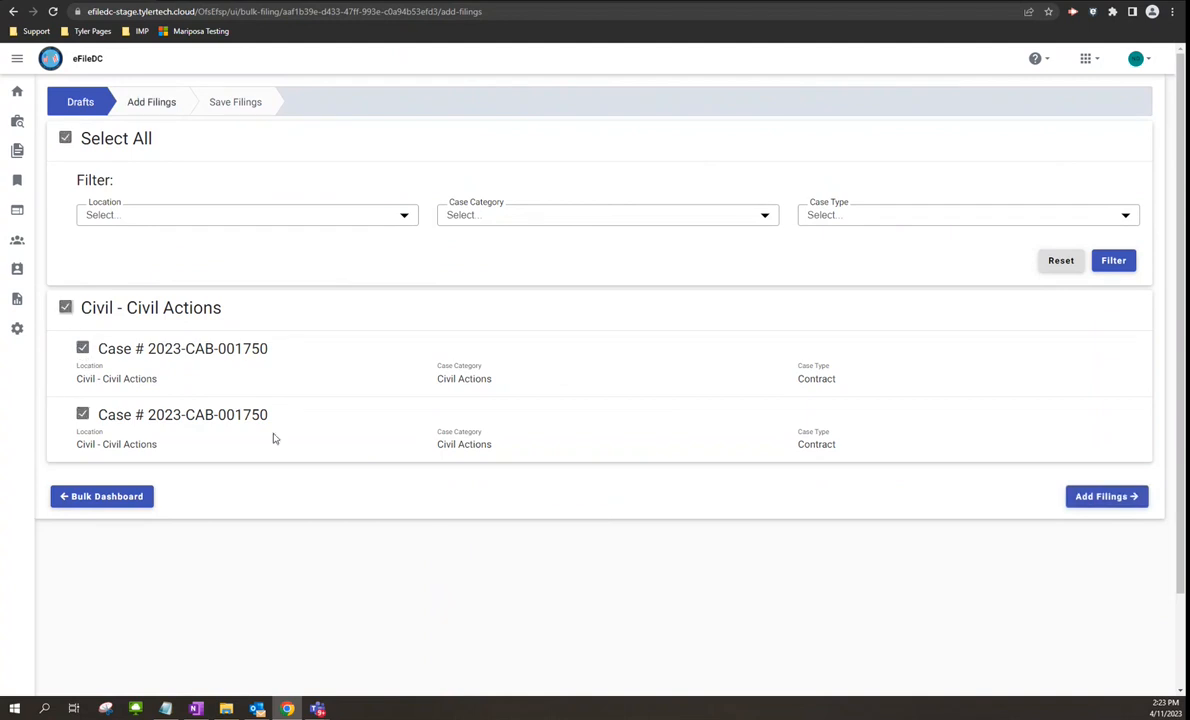
left_click(1112, 500)
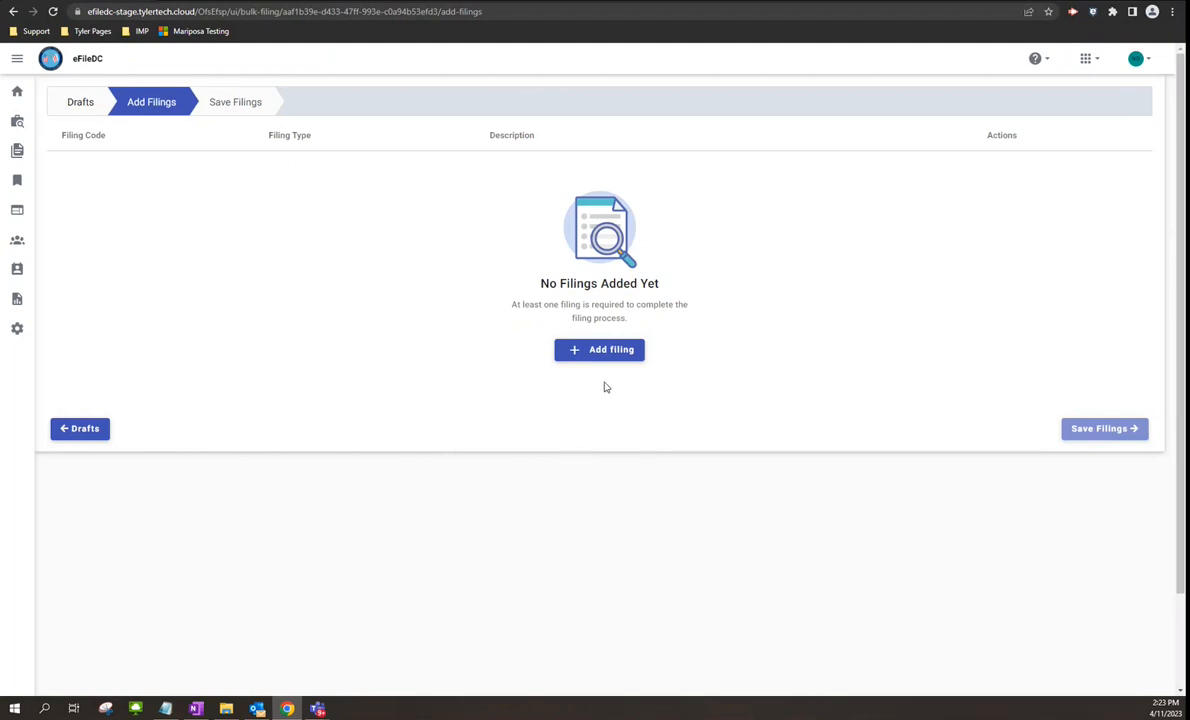
- Add and save an eFile Only filing coded Affidavit Filed, uploading Test Petition.pdf as lead document
left_click(603, 352)
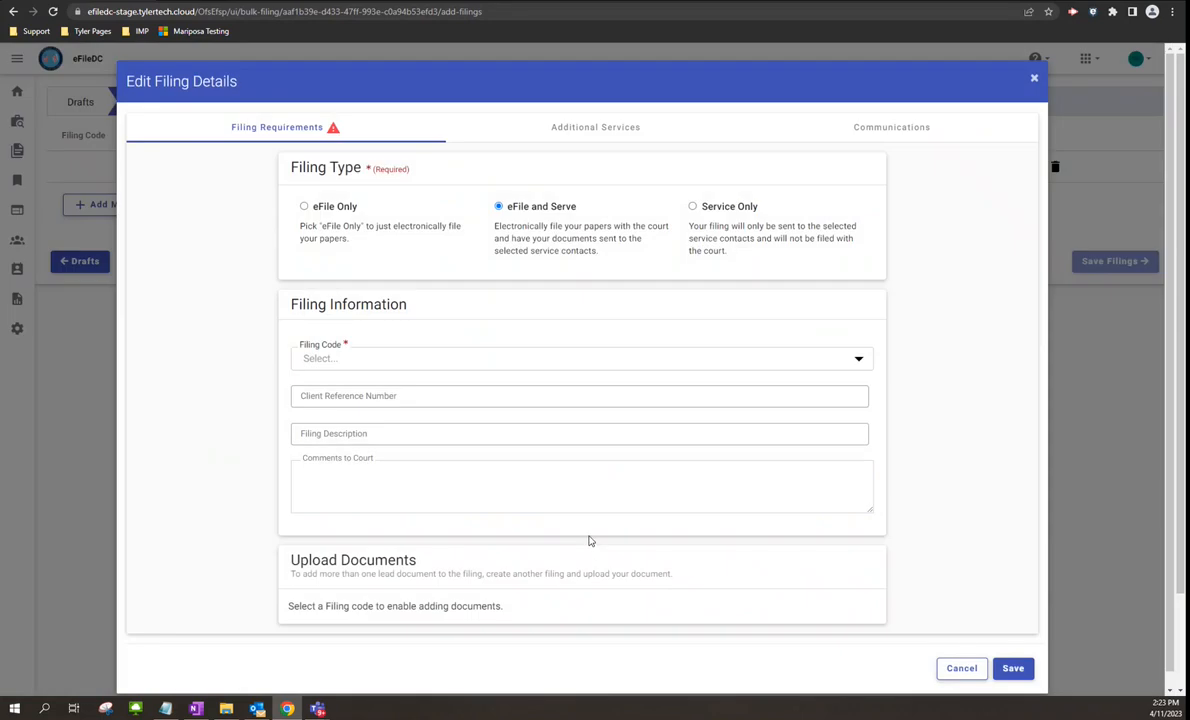
left_click(304, 207)
left_click(856, 362)
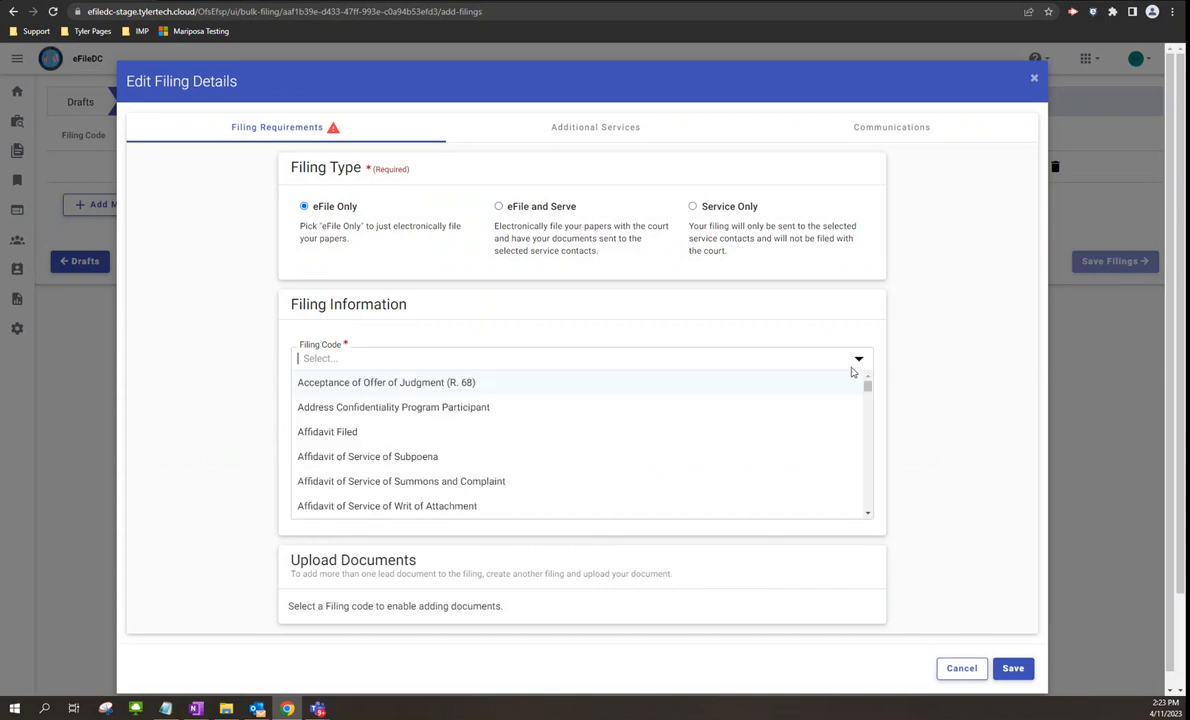
left_click(330, 433)
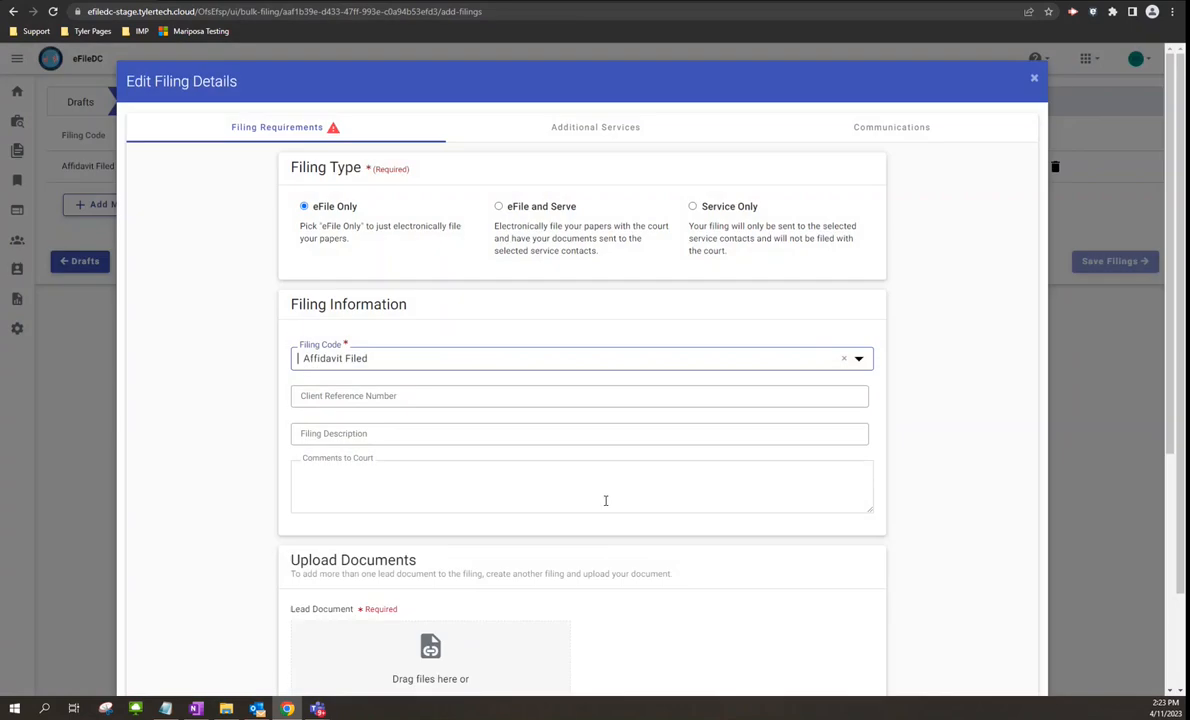
scroll(605, 500, "down", 3)
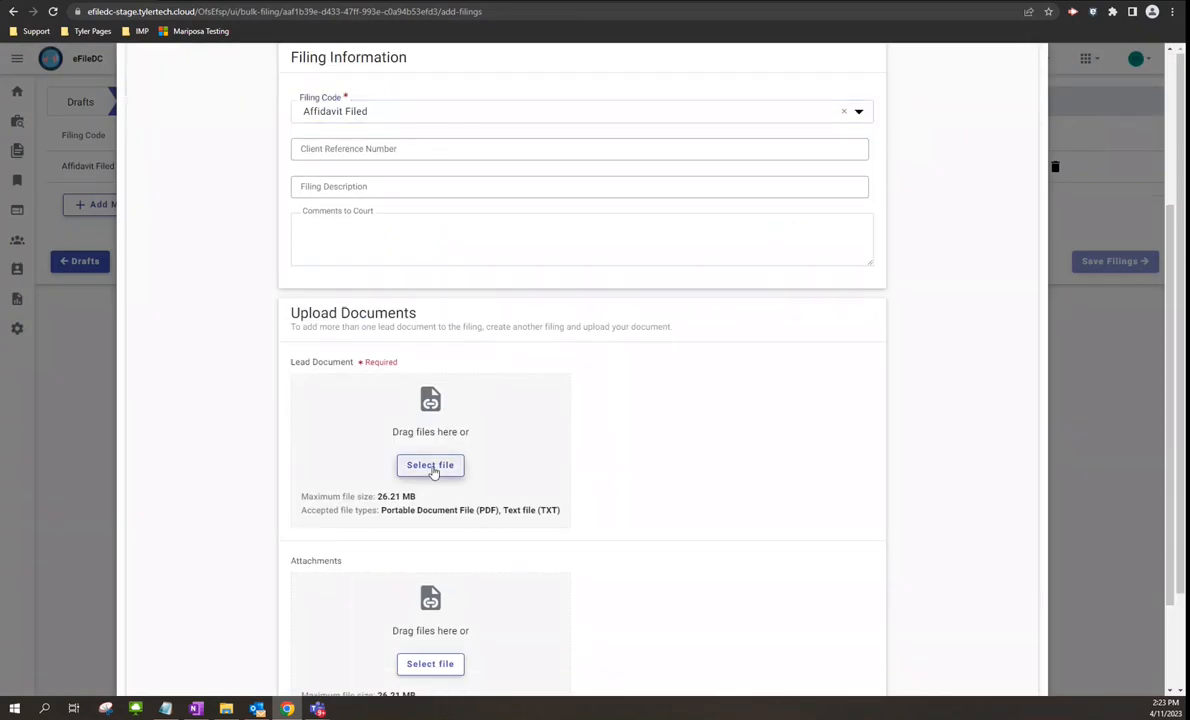
left_click(431, 466)
double_click(255, 121)
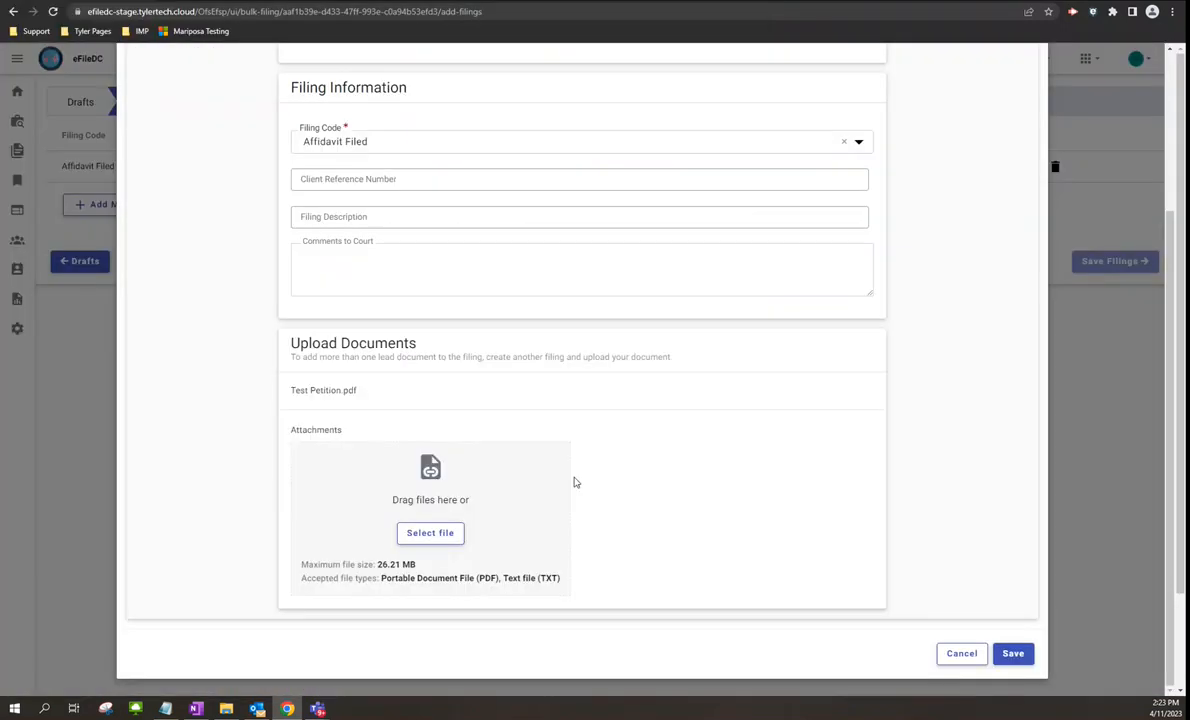
scroll(877, 521, "down", 1)
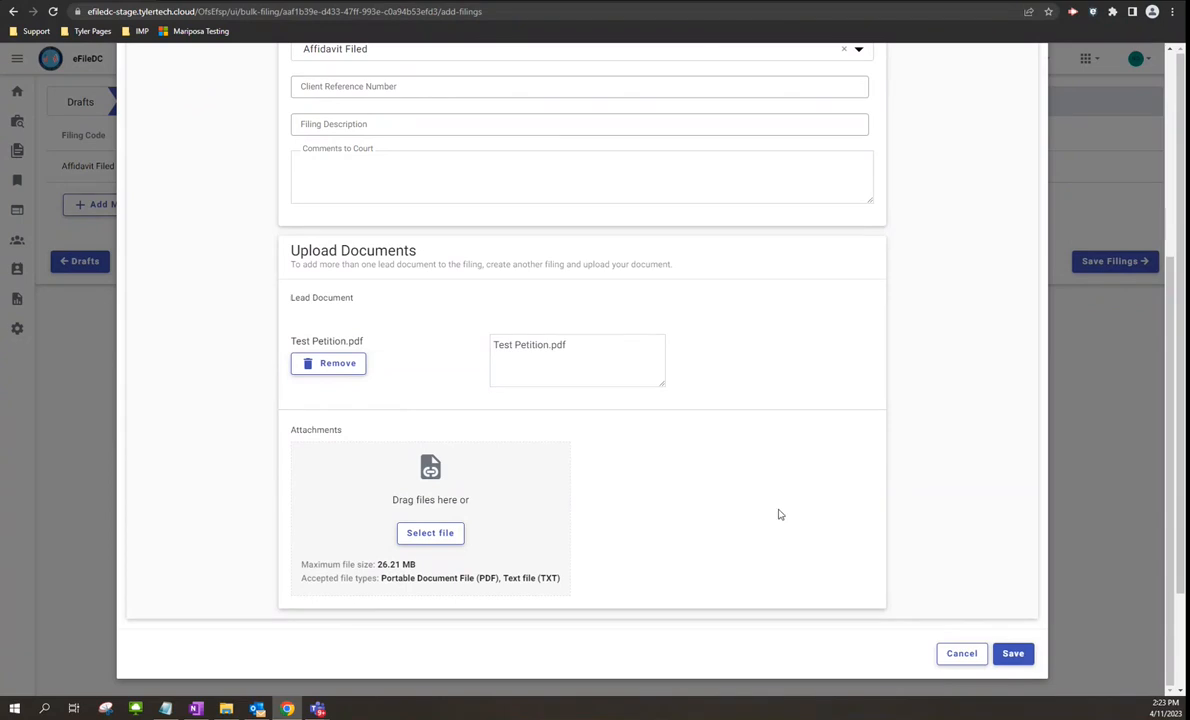
scroll(499, 359, "up", 3)
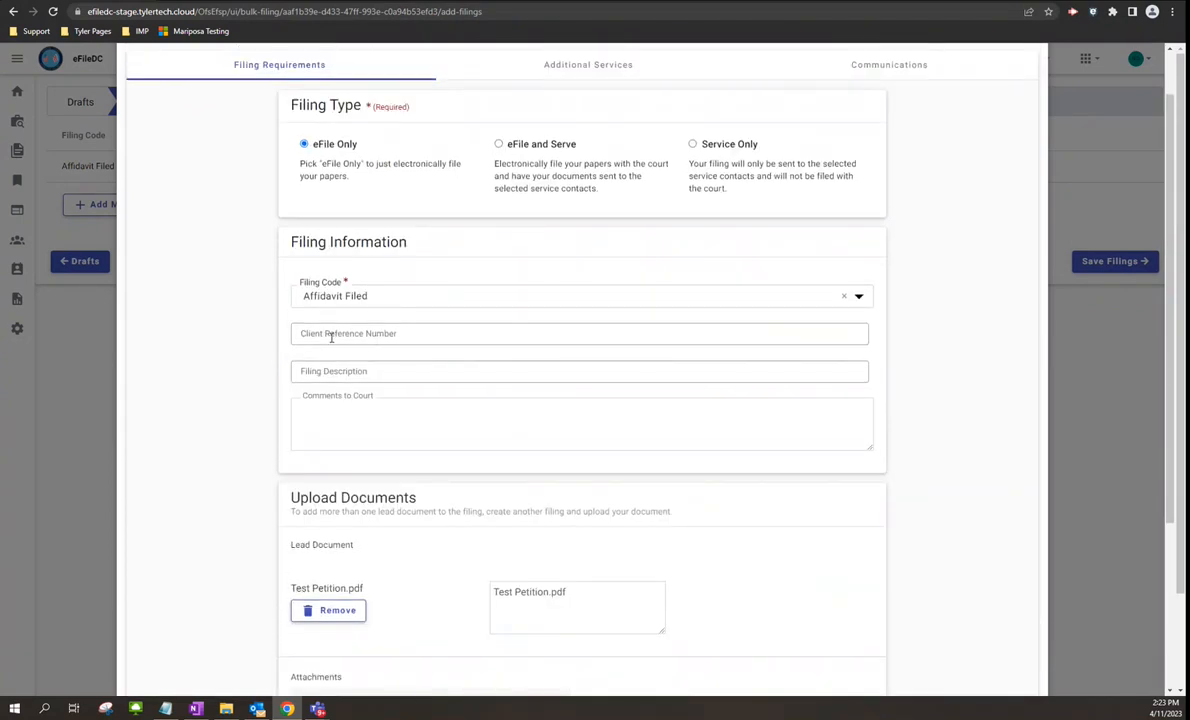
scroll(384, 375, "down", 1)
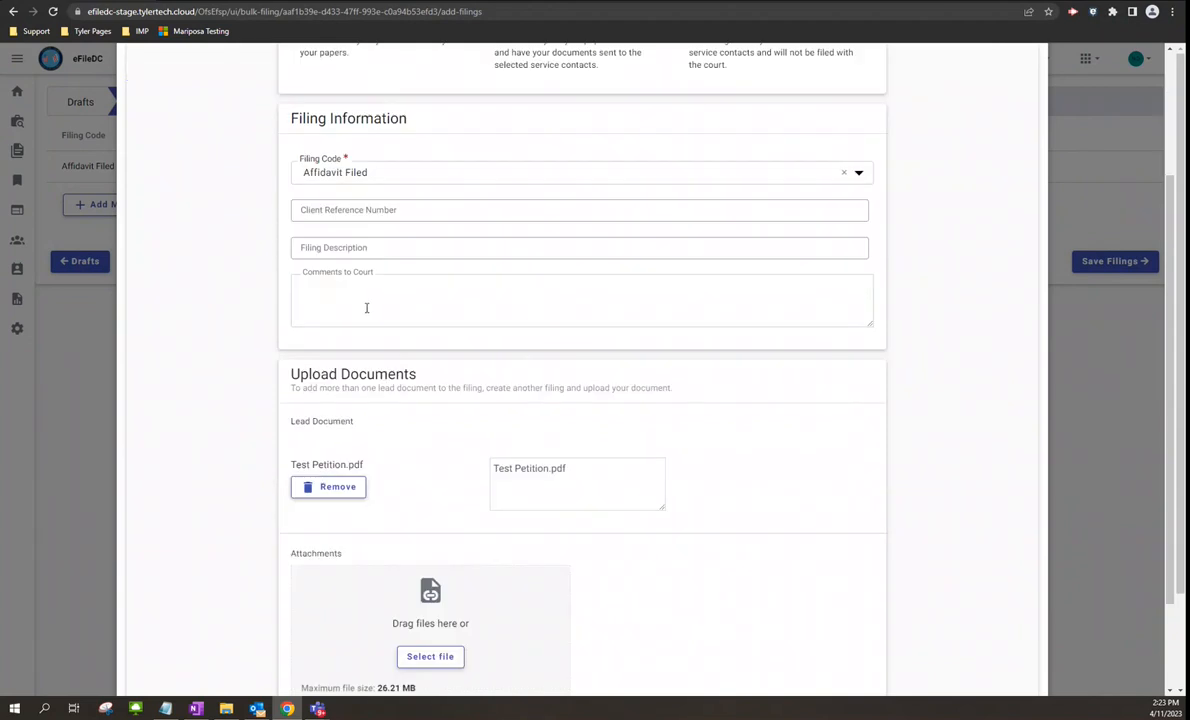
scroll(366, 308, "down", 1)
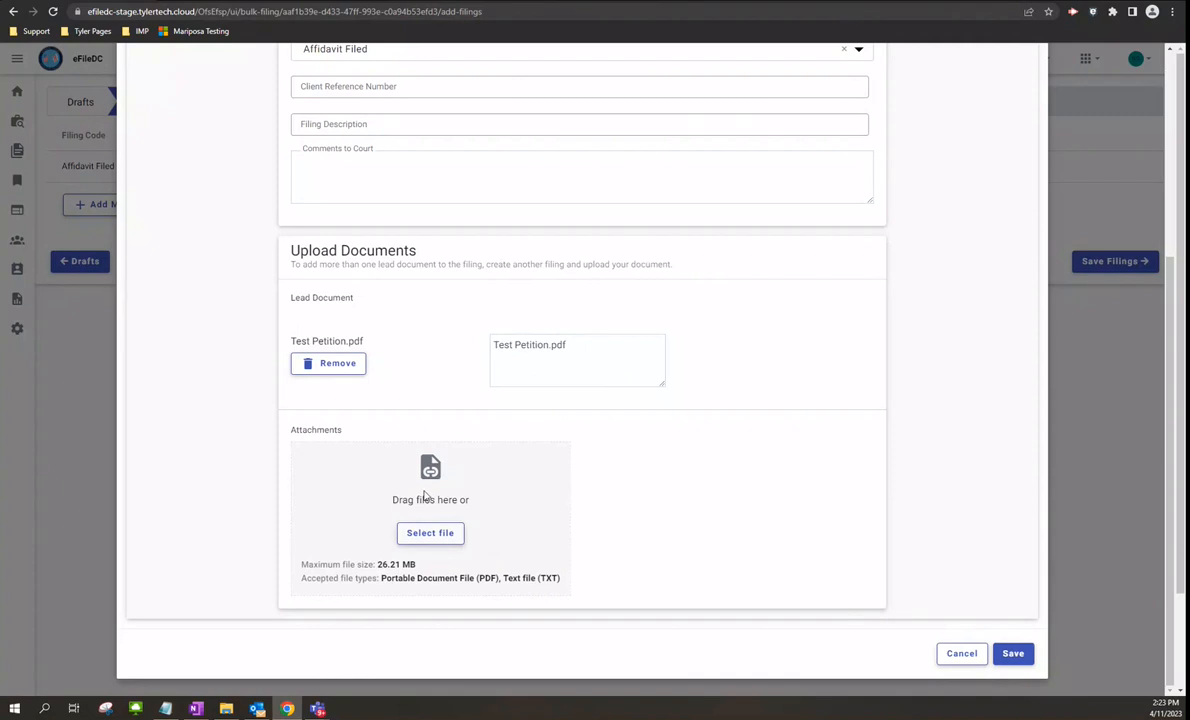
left_click(1013, 655)
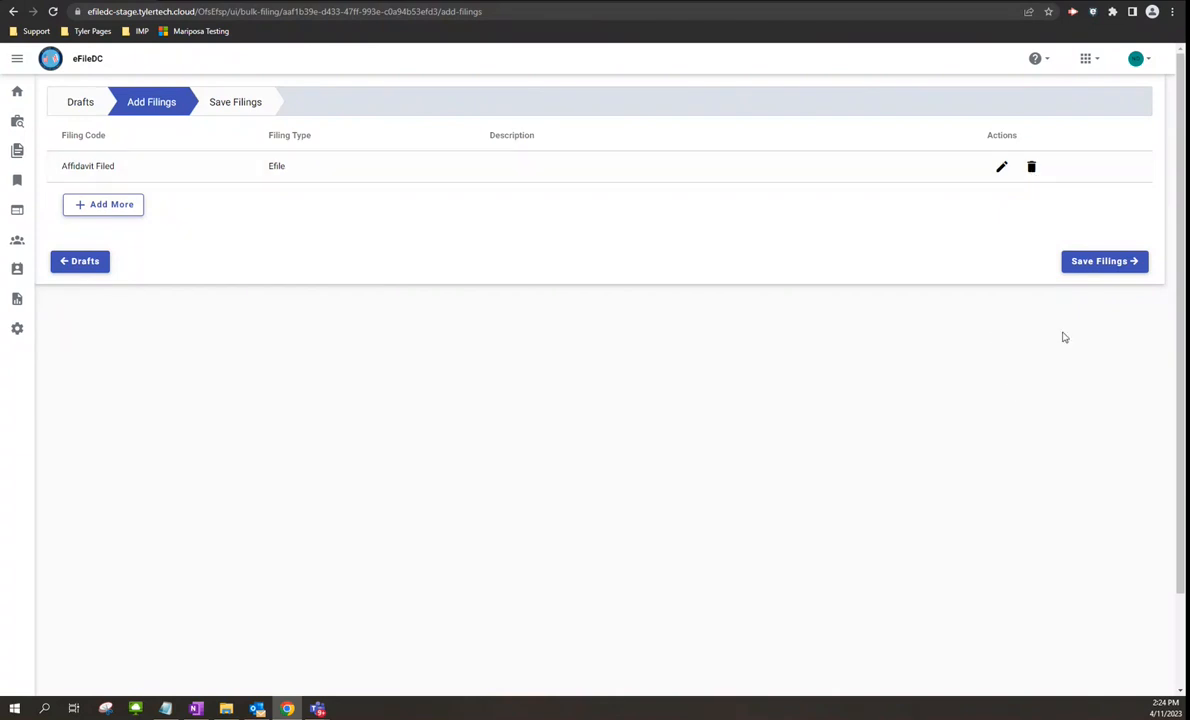
- Save the filing to both cases and associate the plaintiff with the first case's Affidavit Filed filing
left_click(1102, 264)
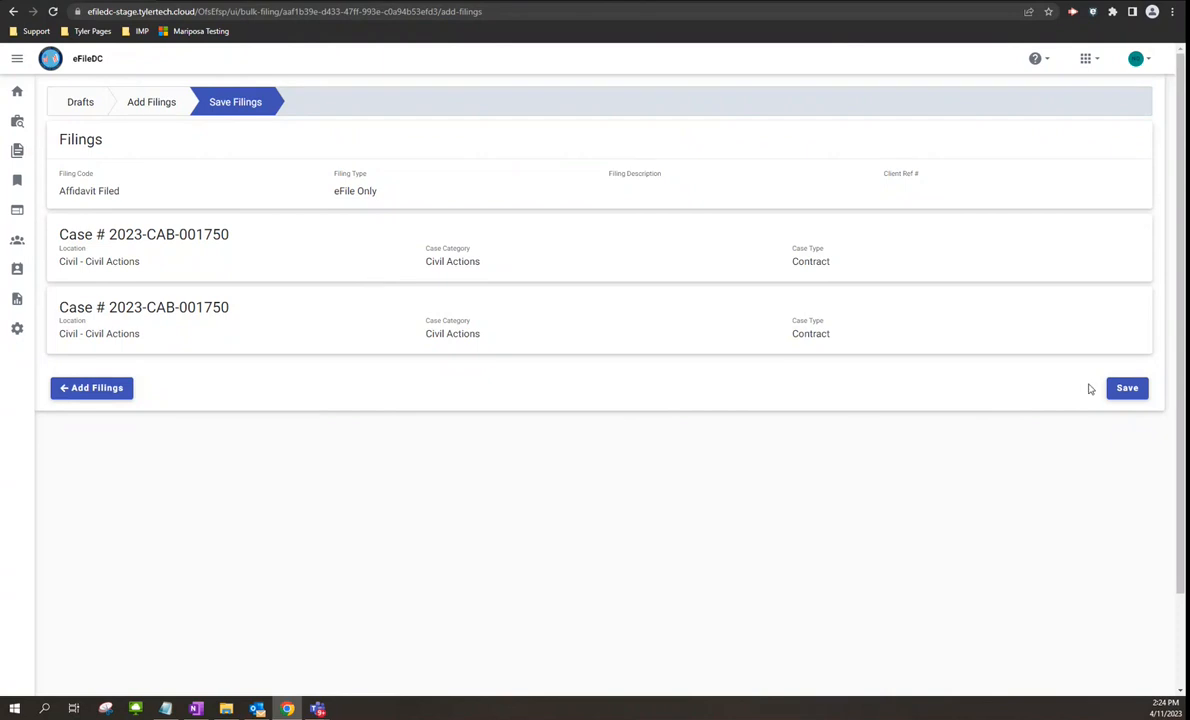
left_click(1126, 388)
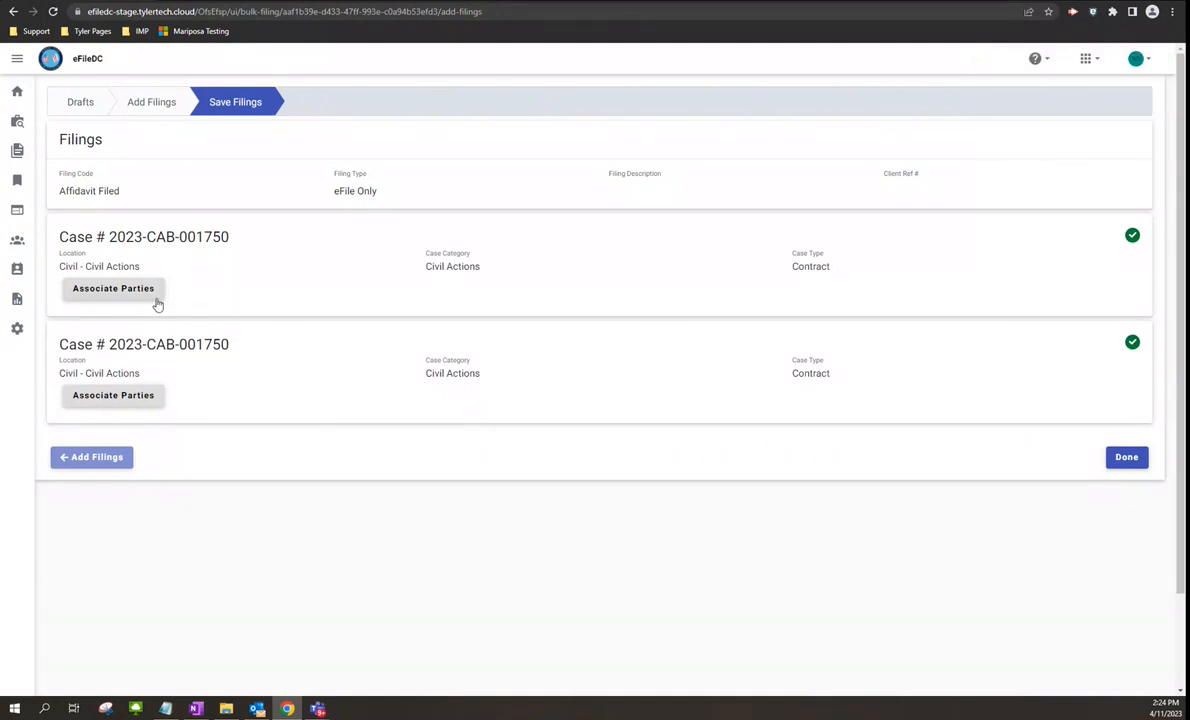
left_click(115, 291)
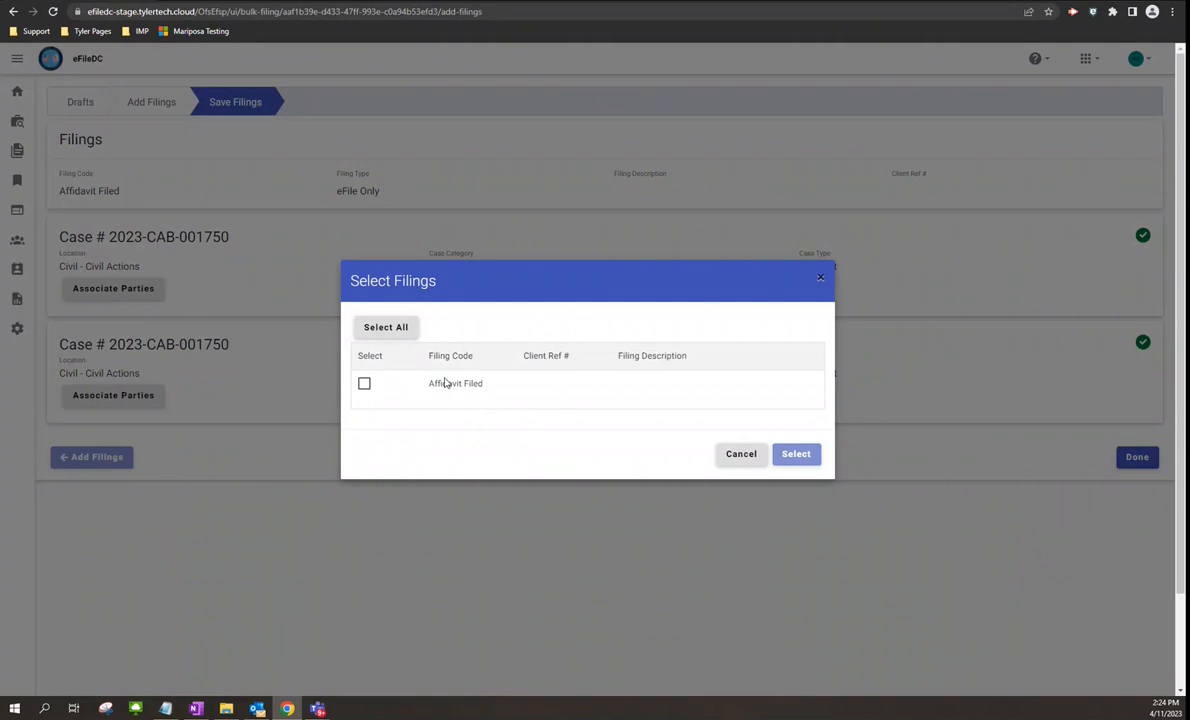
left_click(365, 384)
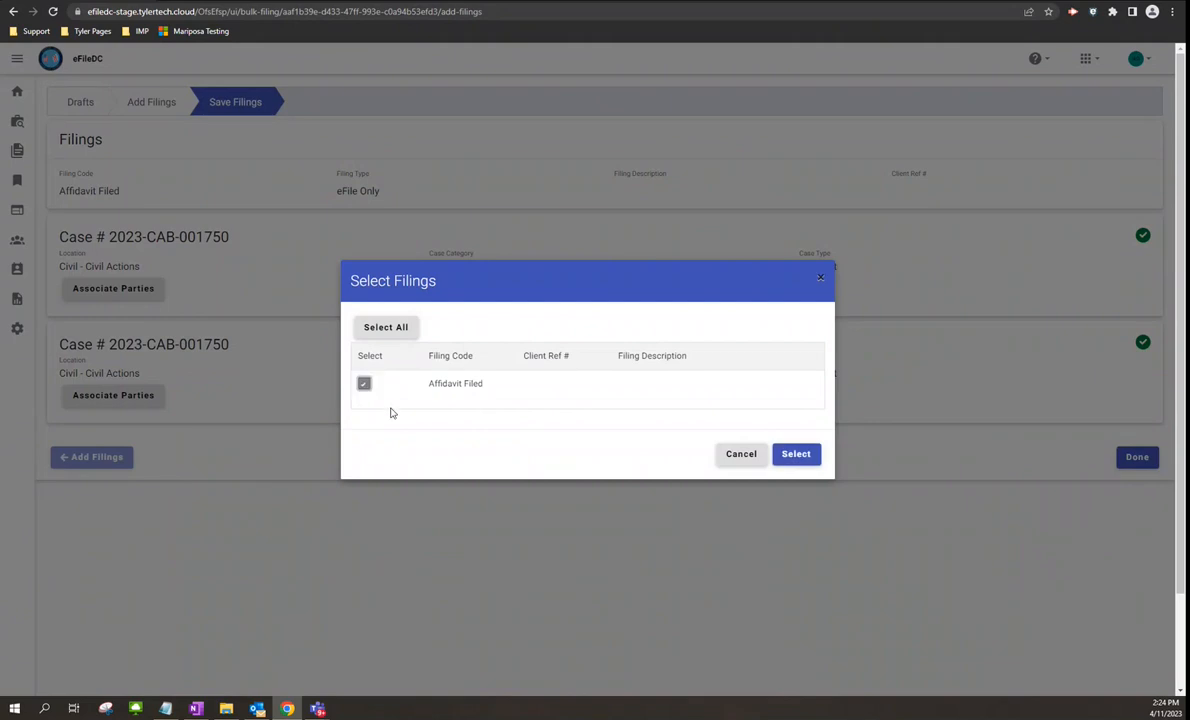
left_click(796, 456)
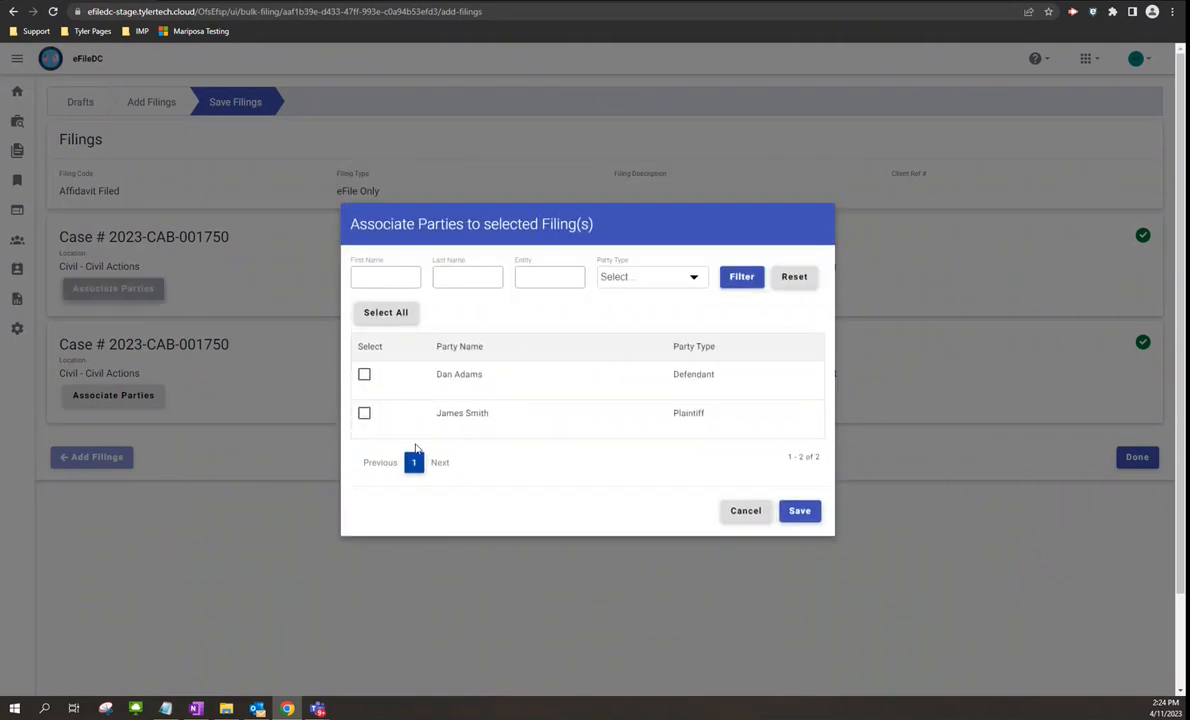
left_click(364, 414)
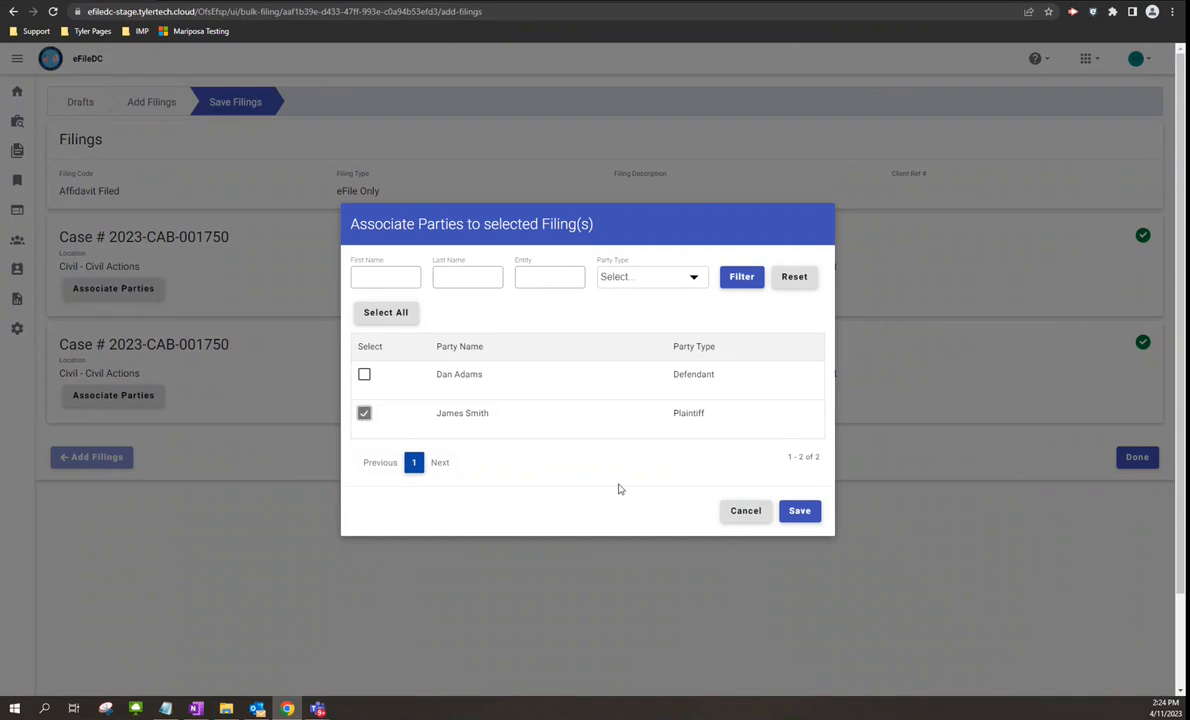
left_click(795, 516)
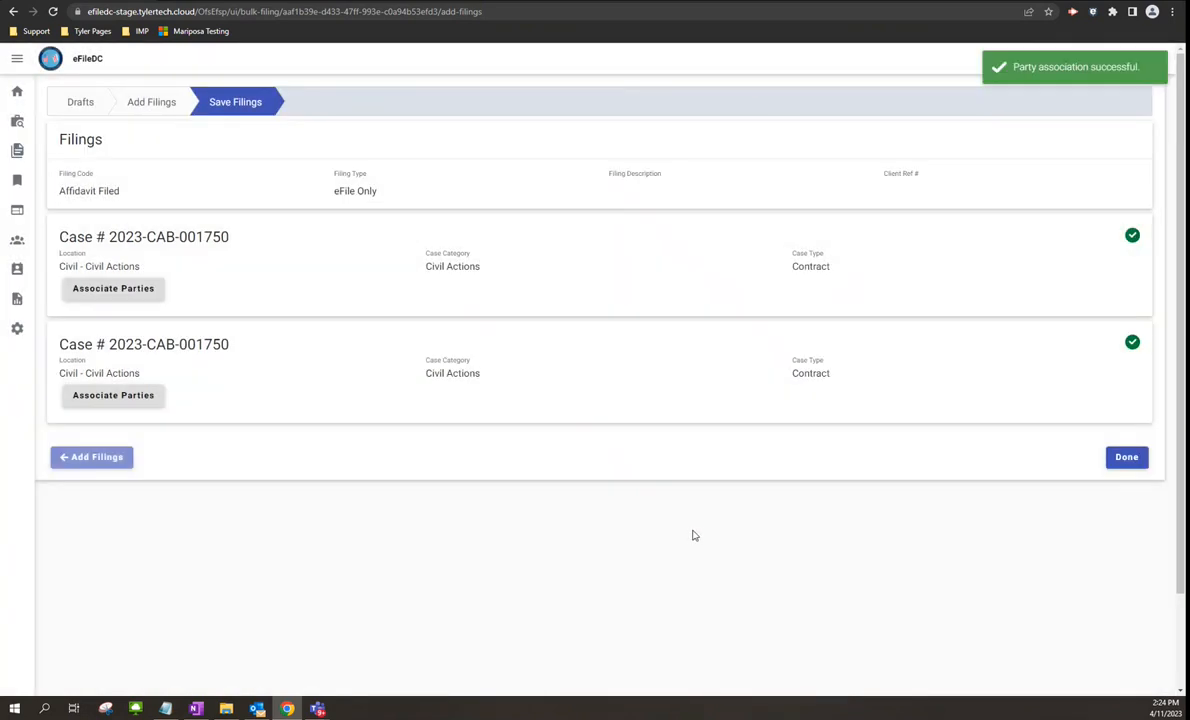
- Associate the plaintiff with the second case's Affidavit Filed filing and finish to the summary
left_click(125, 398)
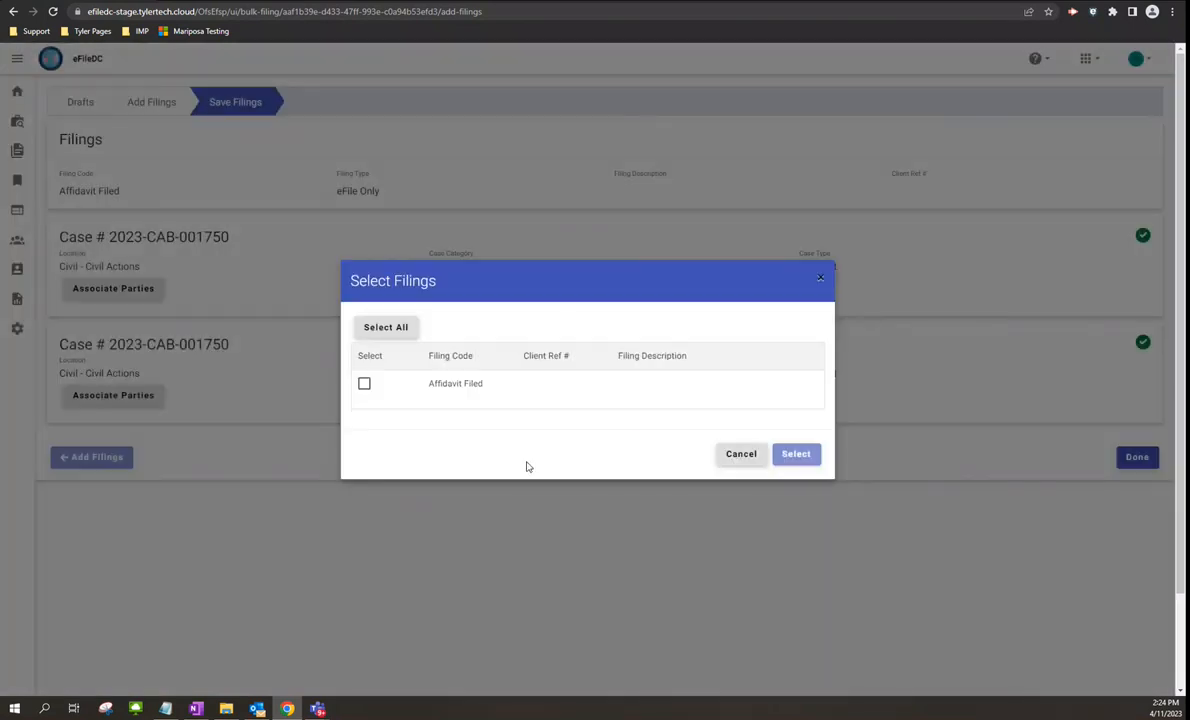
left_click(364, 384)
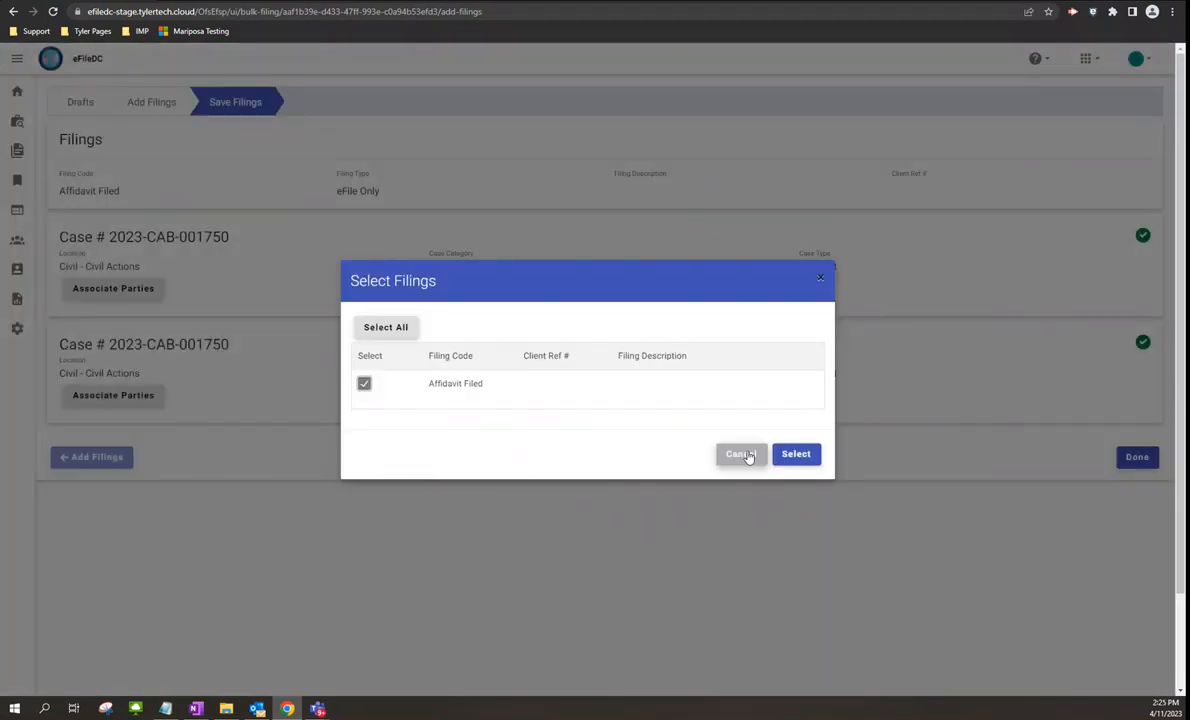
left_click(796, 454)
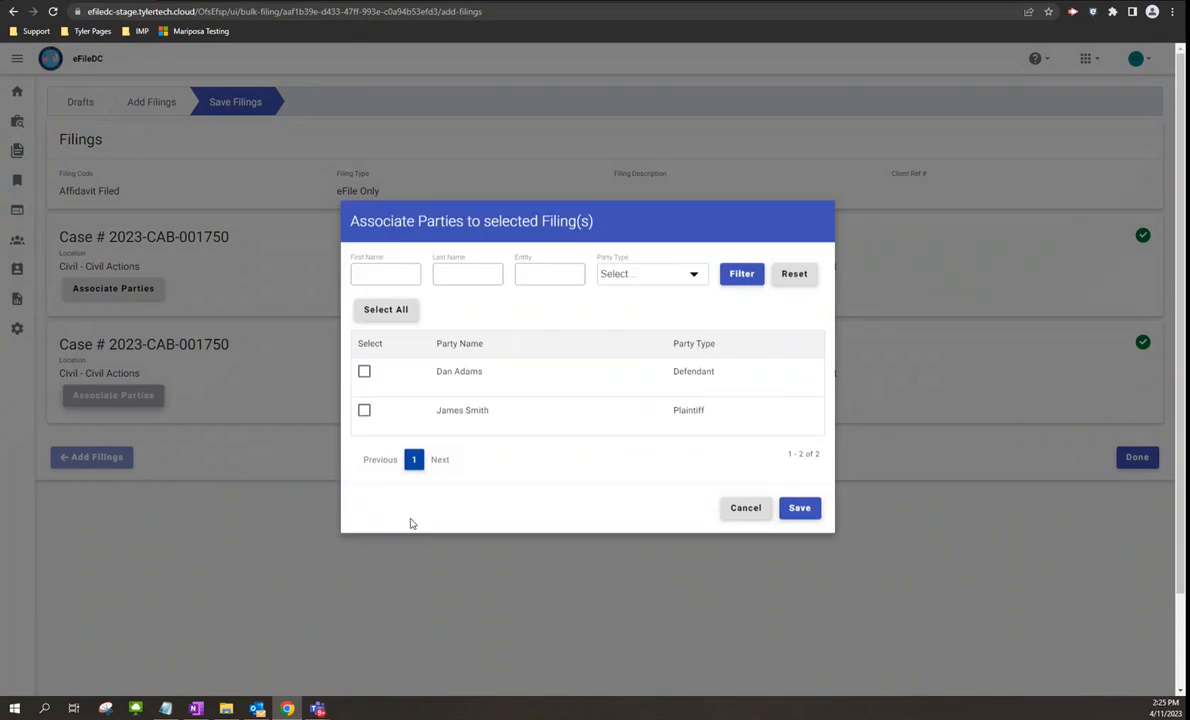
left_click(364, 413)
left_click(799, 511)
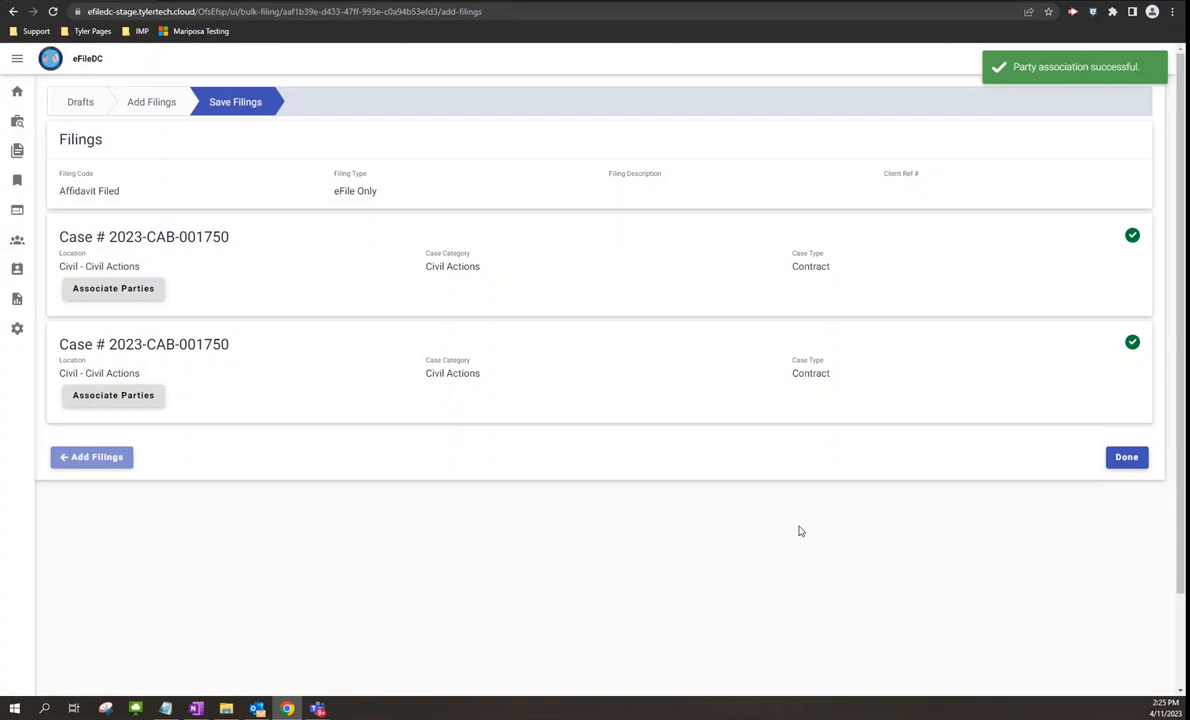
left_click(1126, 457)
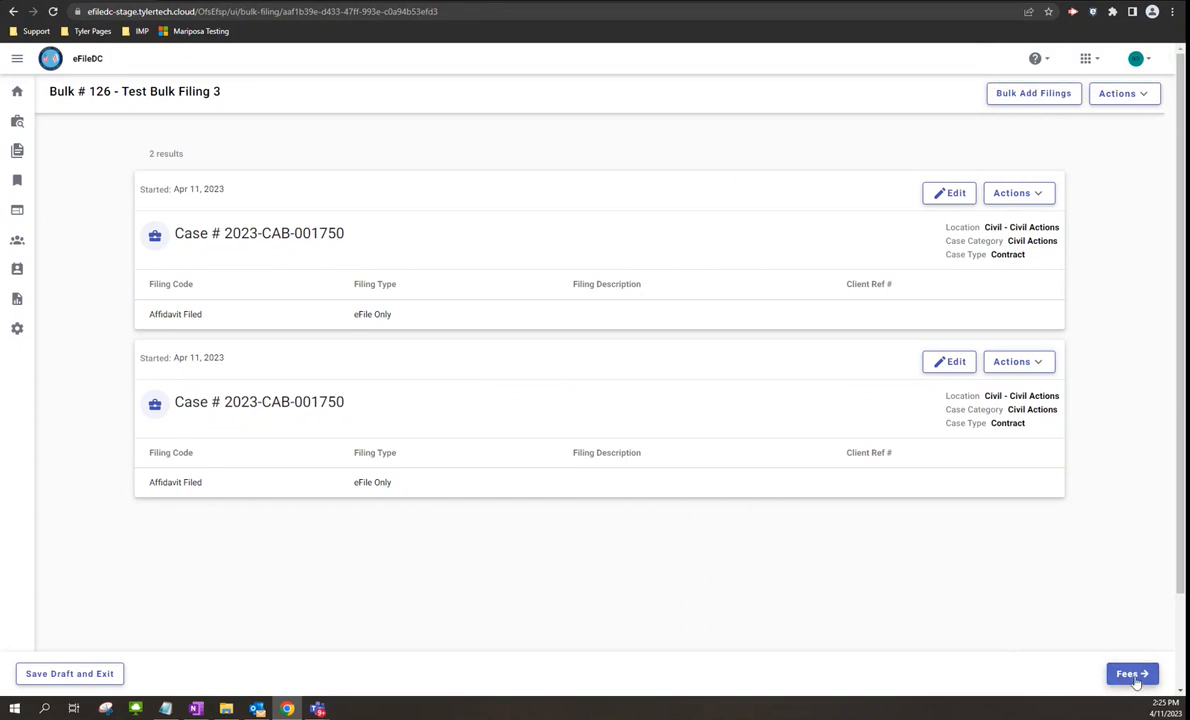
- On Bulk Fees, apply payment account cc and the filing attorney to all drafts
left_click(1134, 677)
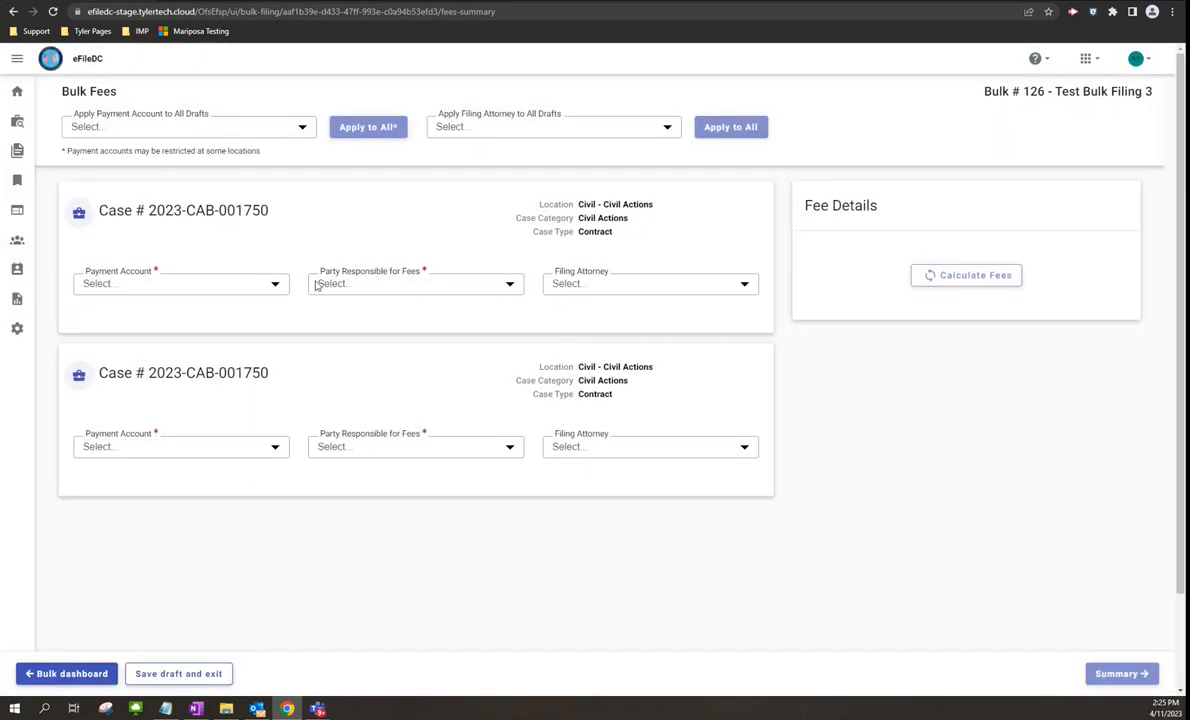
left_click(301, 128)
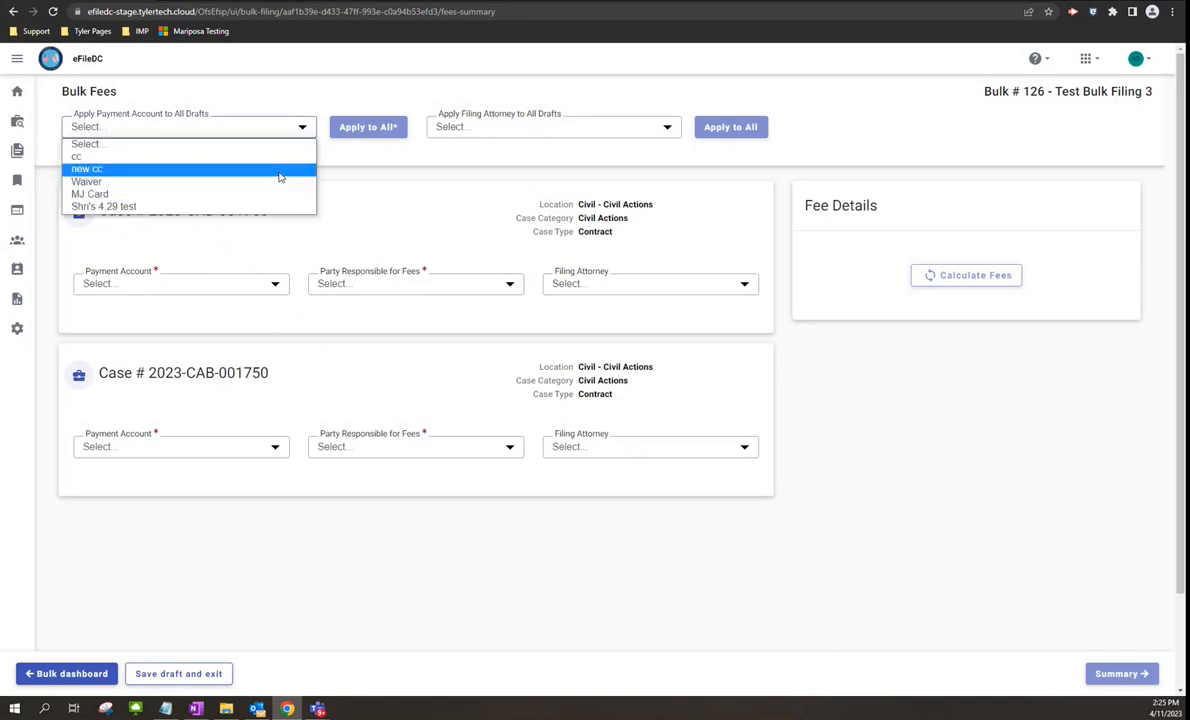
left_click(262, 157)
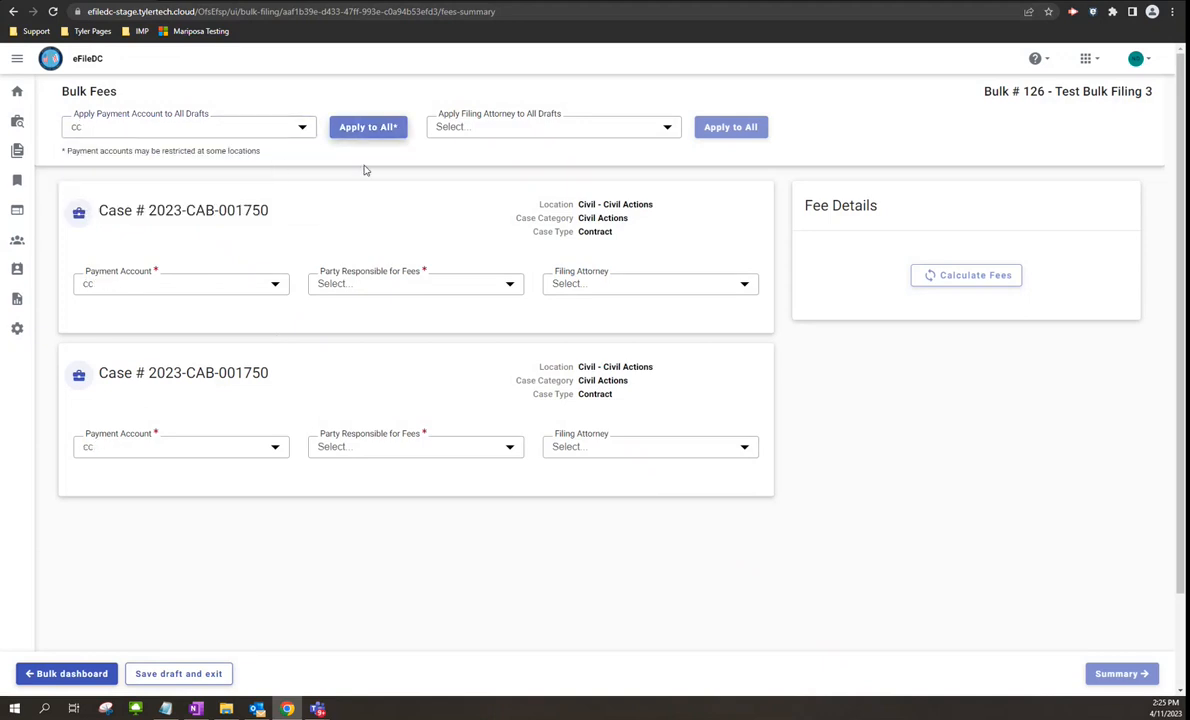
left_click(658, 127)
left_click(627, 159)
left_click(722, 131)
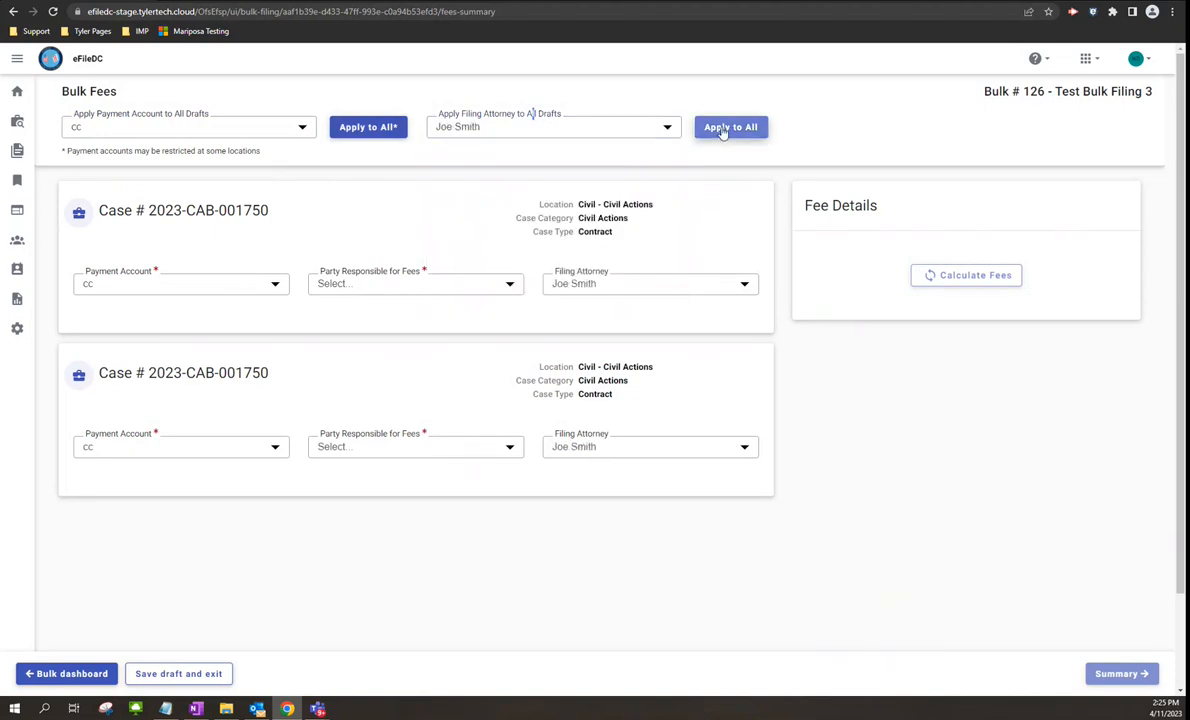
- Set the defendant as Party Responsible for Fees on both cases
left_click(508, 284)
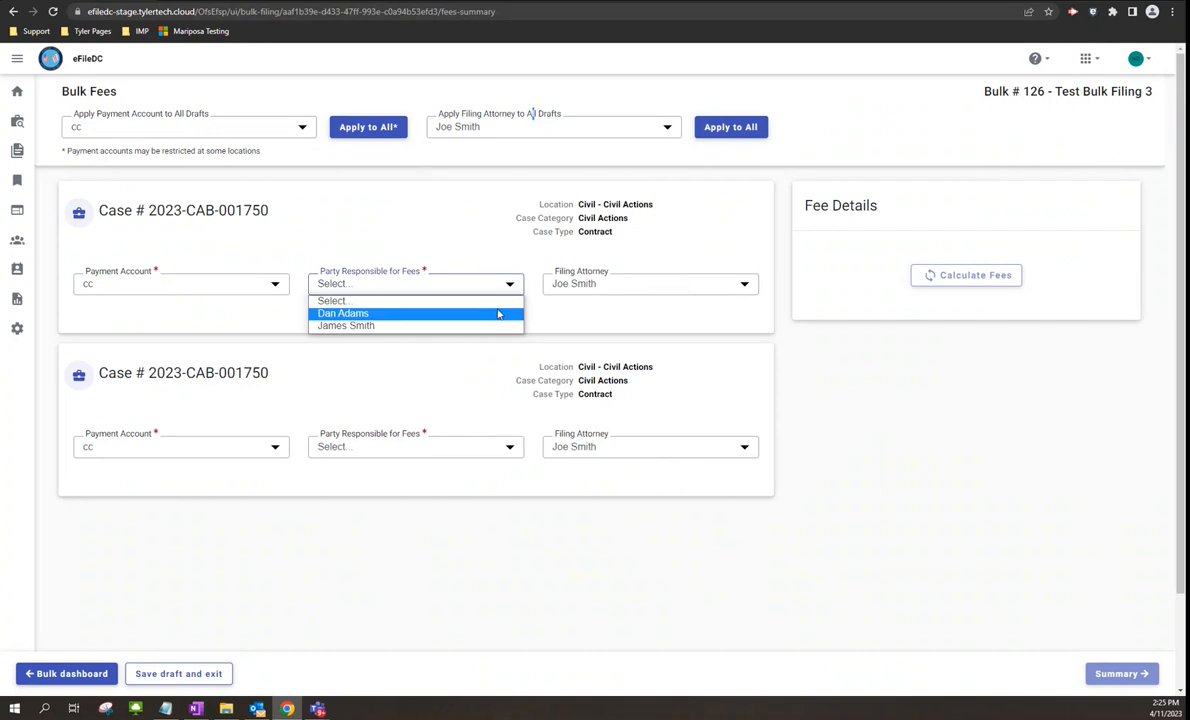
left_click(498, 314)
left_click(509, 448)
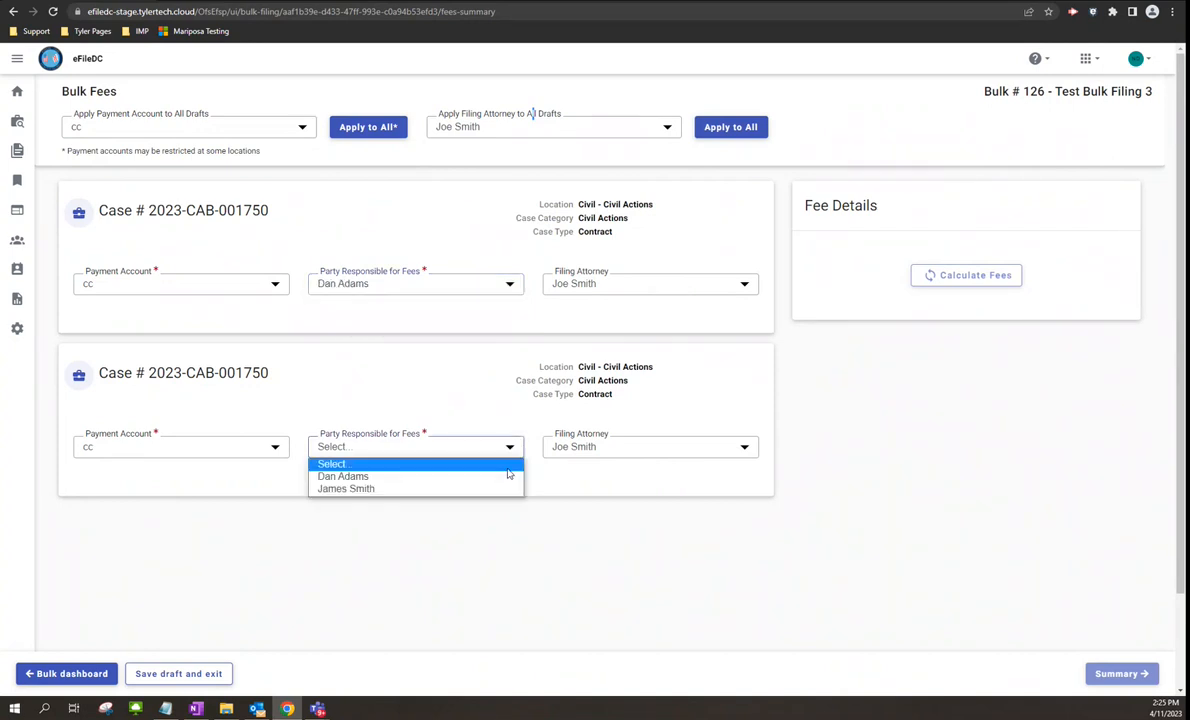
left_click(490, 477)
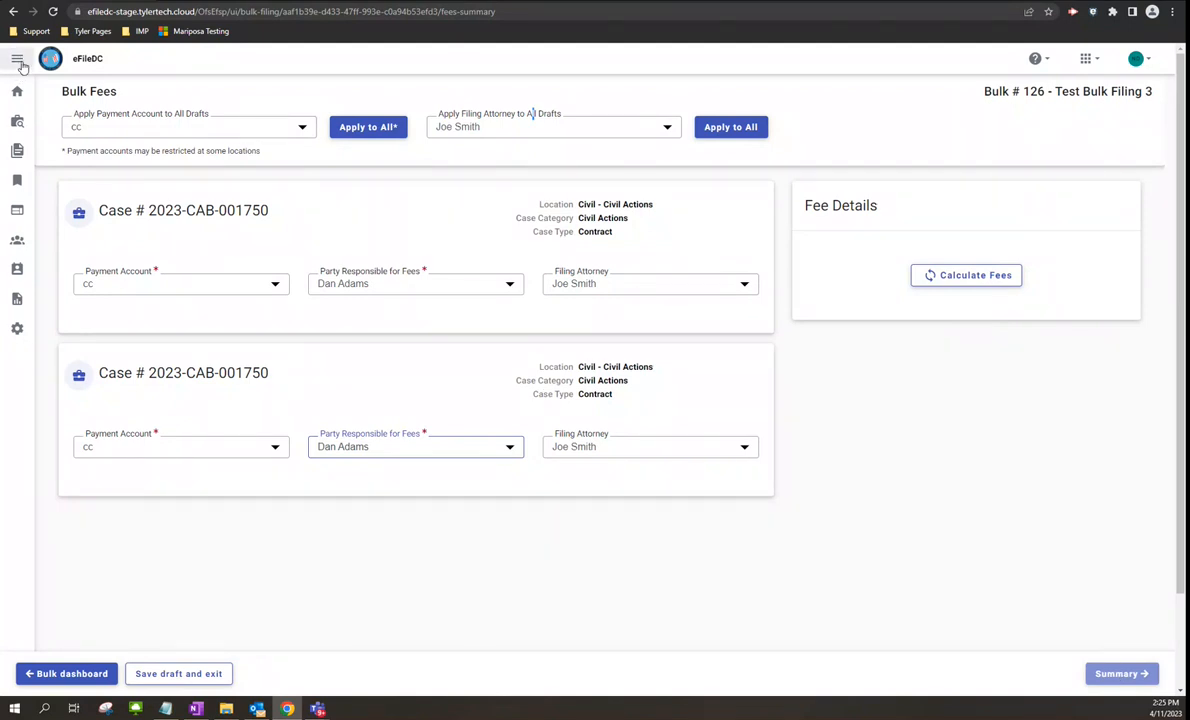
- Return to the dashboard and view the full filing history with envelope 3095 and case 2023-CAB-001752
left_click(18, 94)
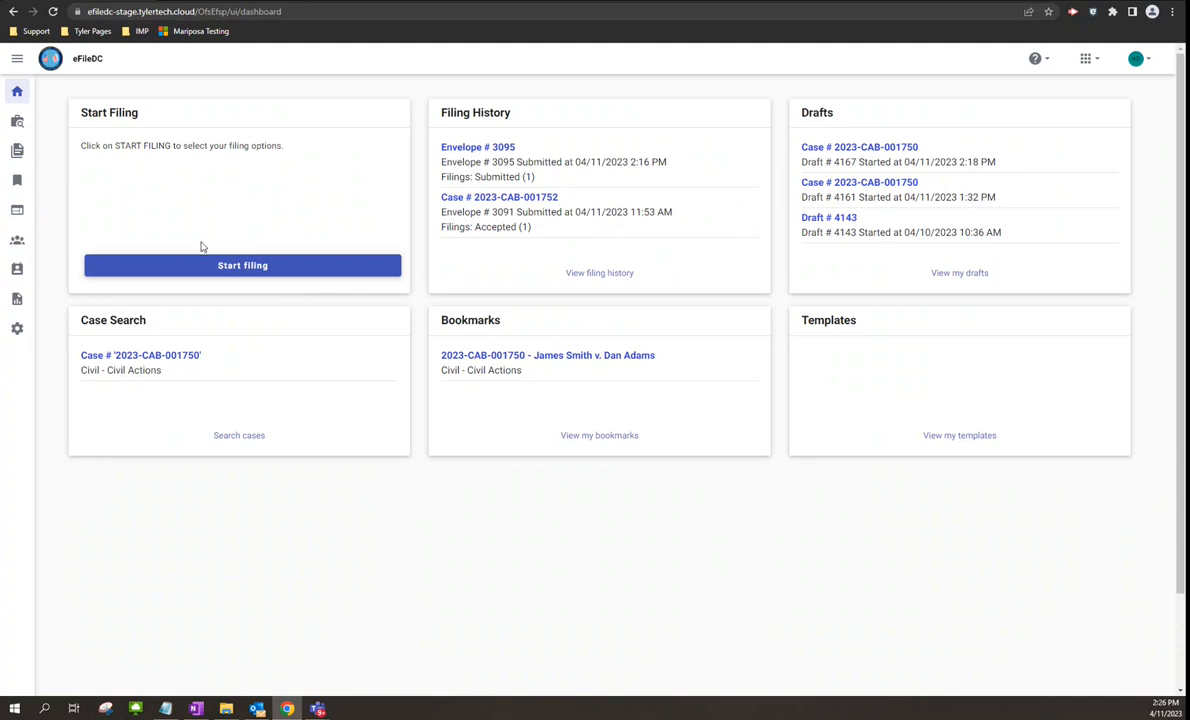
left_click(586, 275)
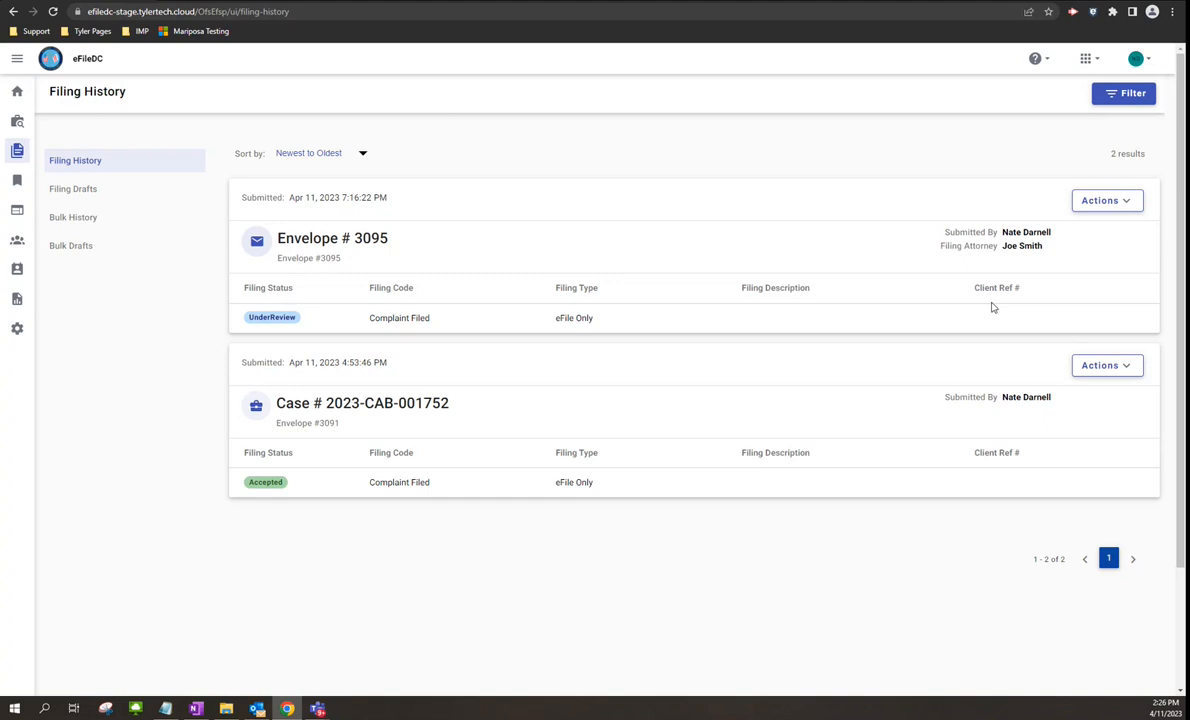
left_click(1127, 208)
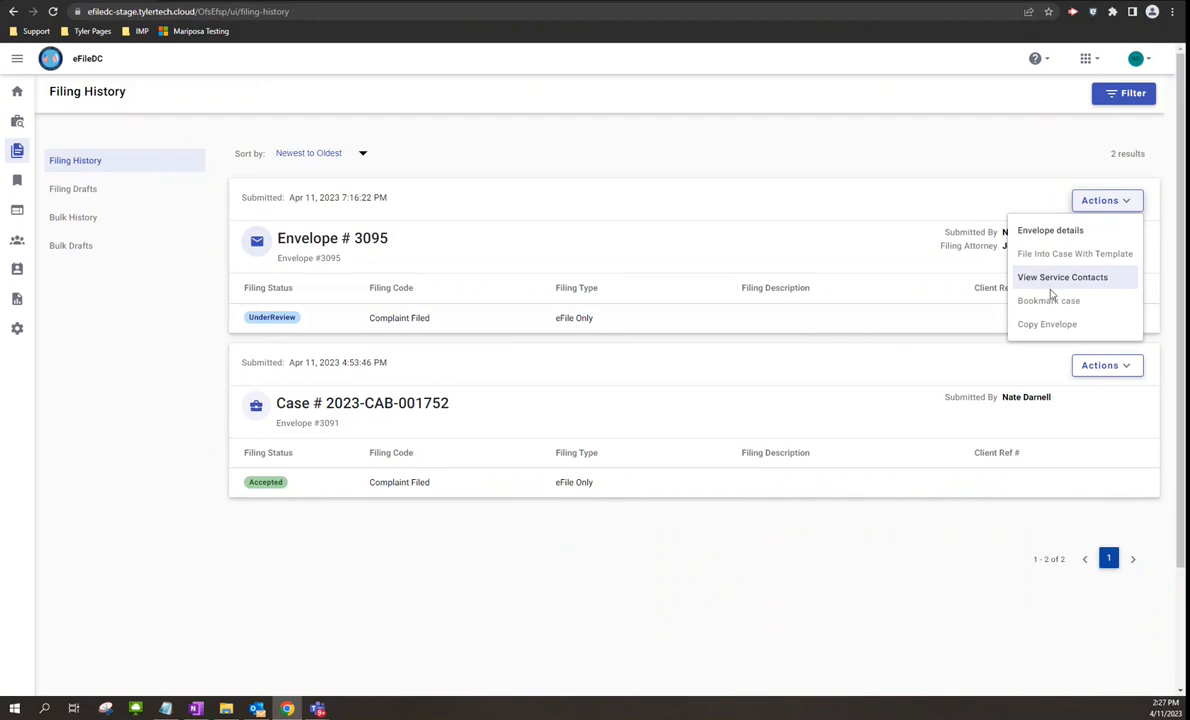
left_click(1127, 368)
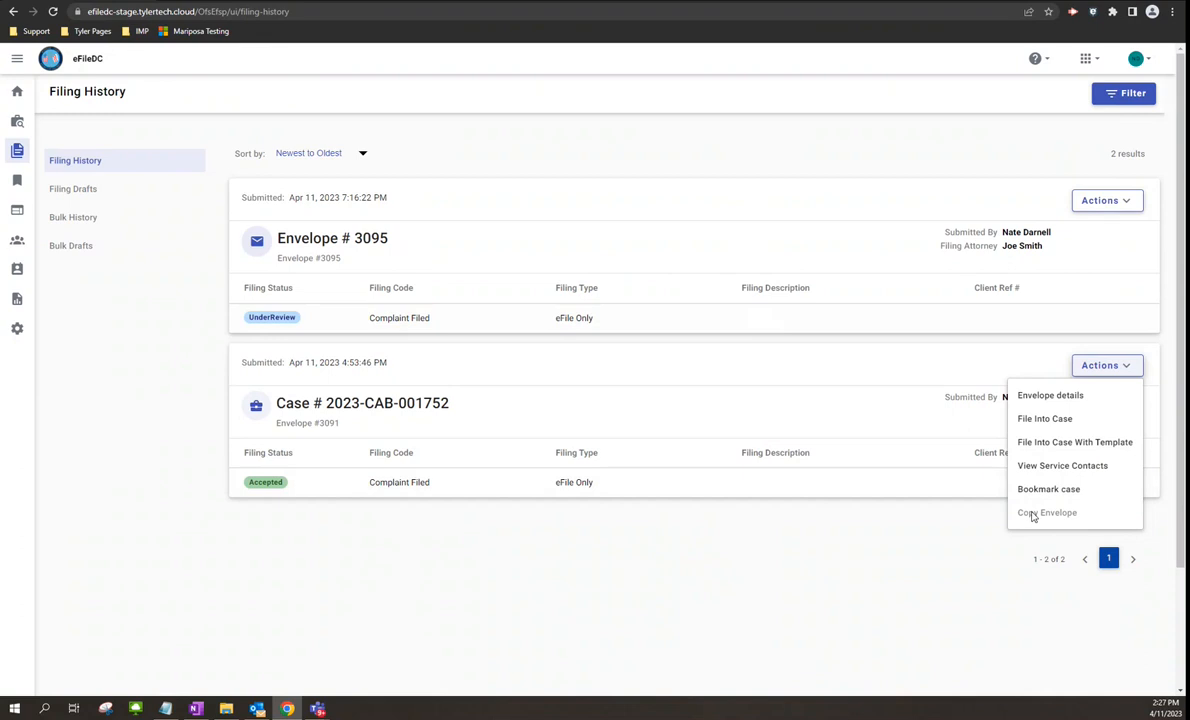
left_click(1105, 366)
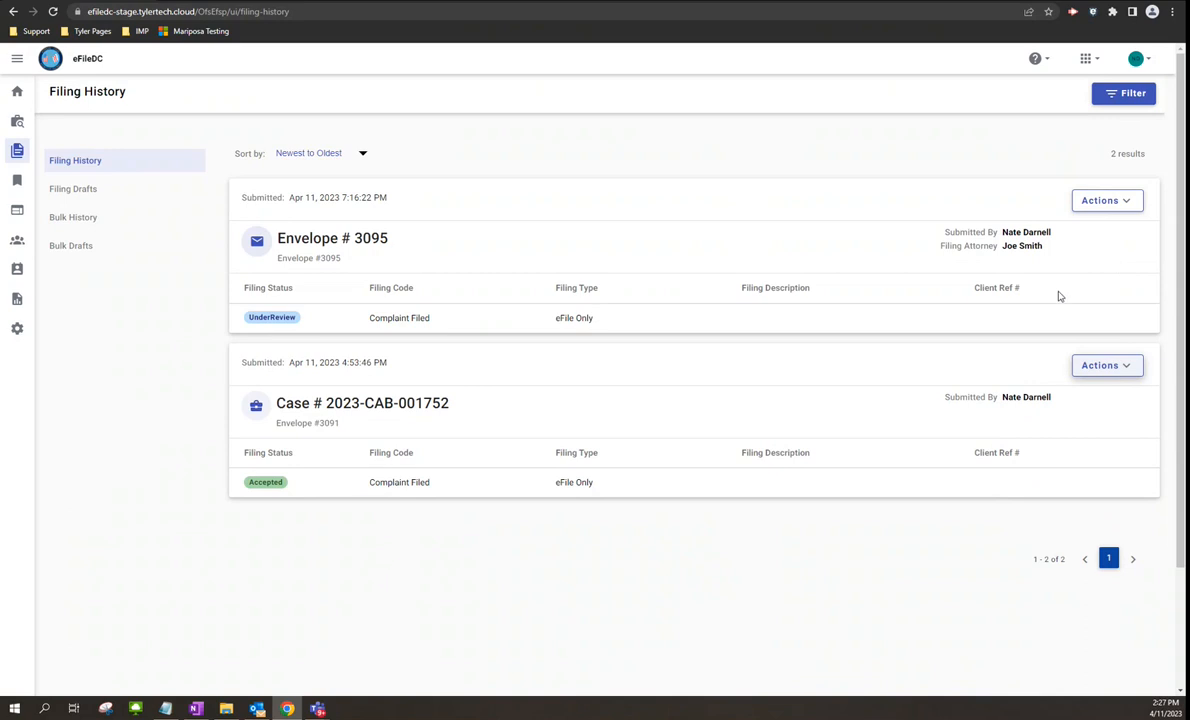
left_click(1124, 202)
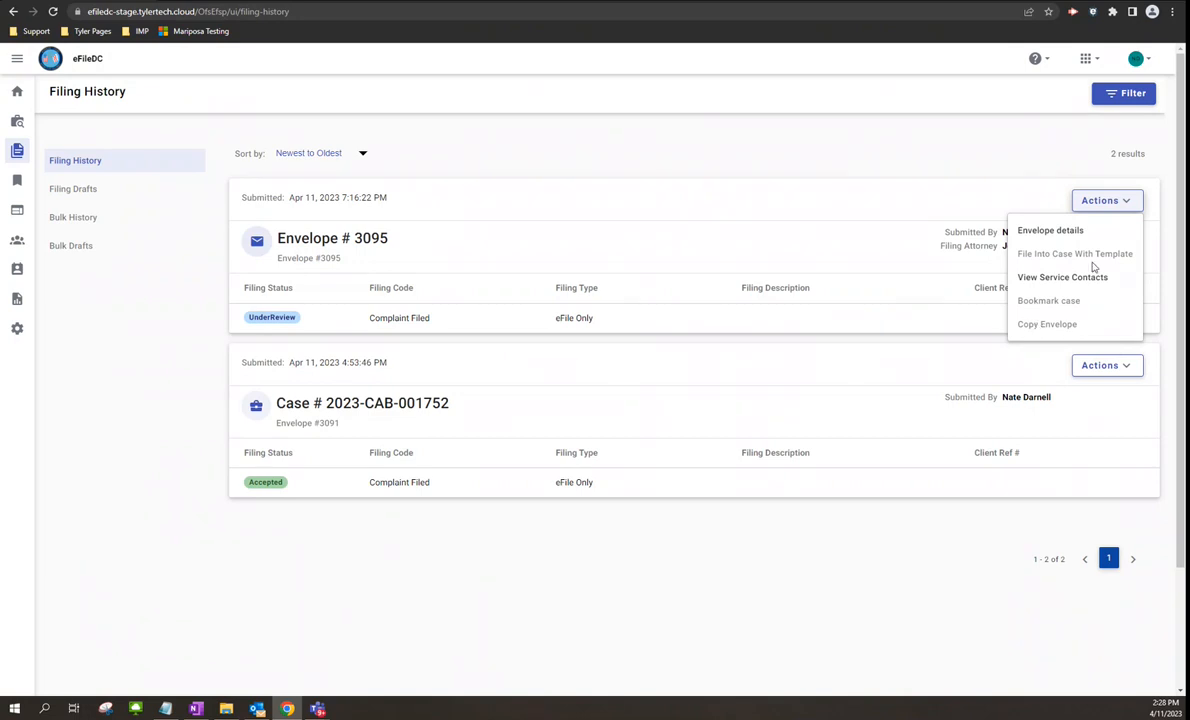
left_click(1060, 213)
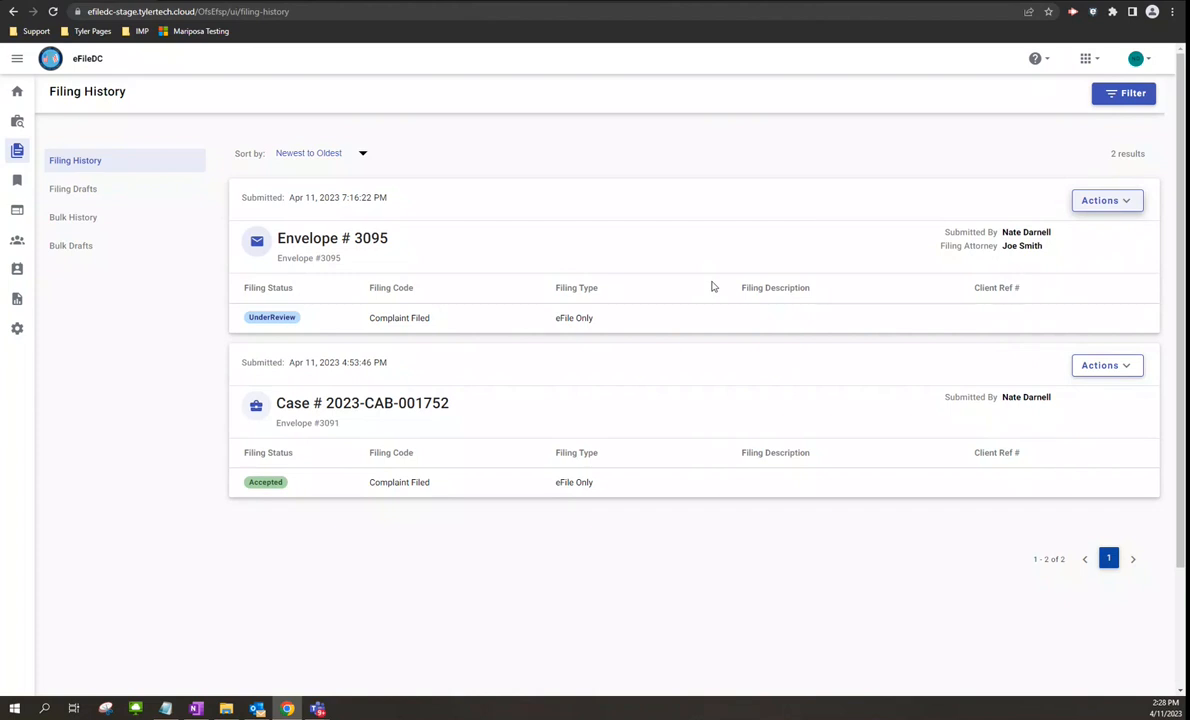
- Browse the drafts list, check the newest draft's actions without choosing one, then return to the dashboard
left_click(15, 91)
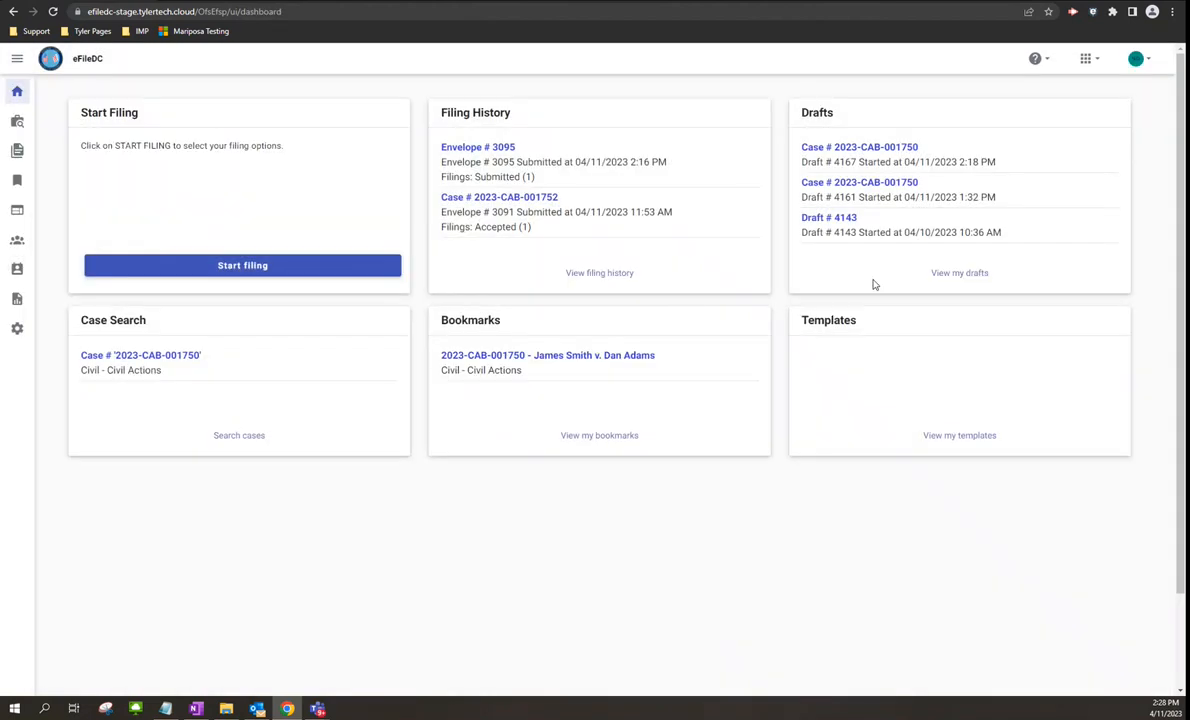
left_click(960, 273)
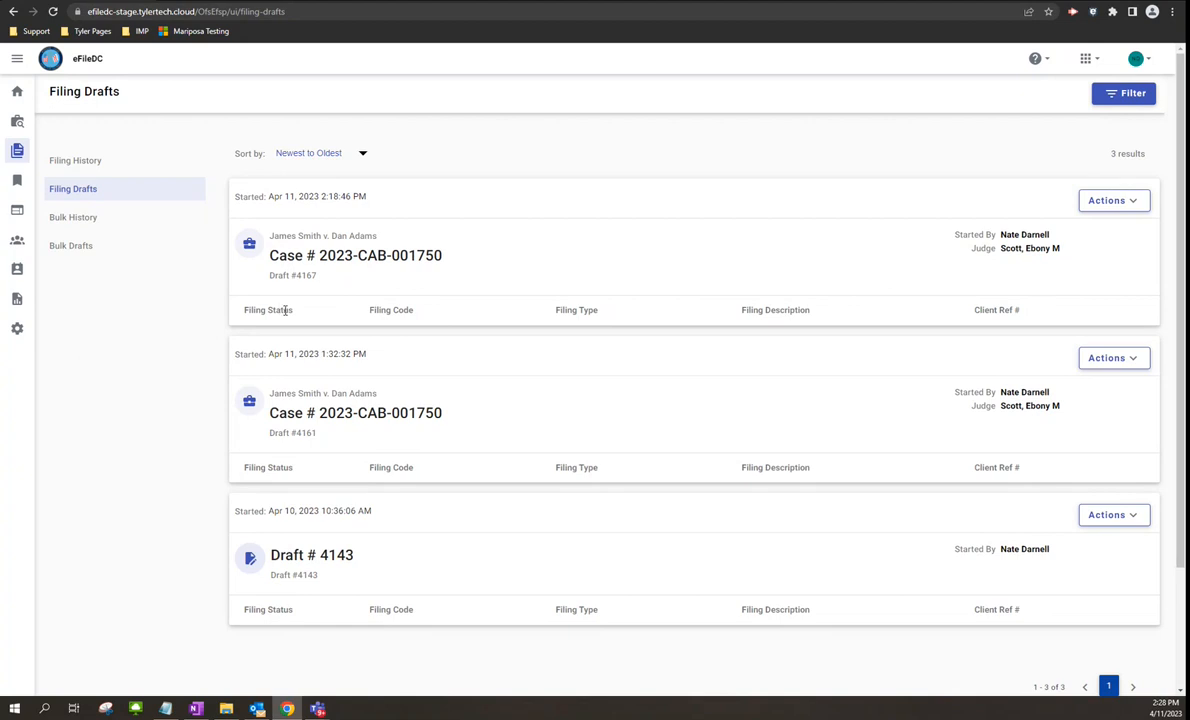
left_click(1133, 200)
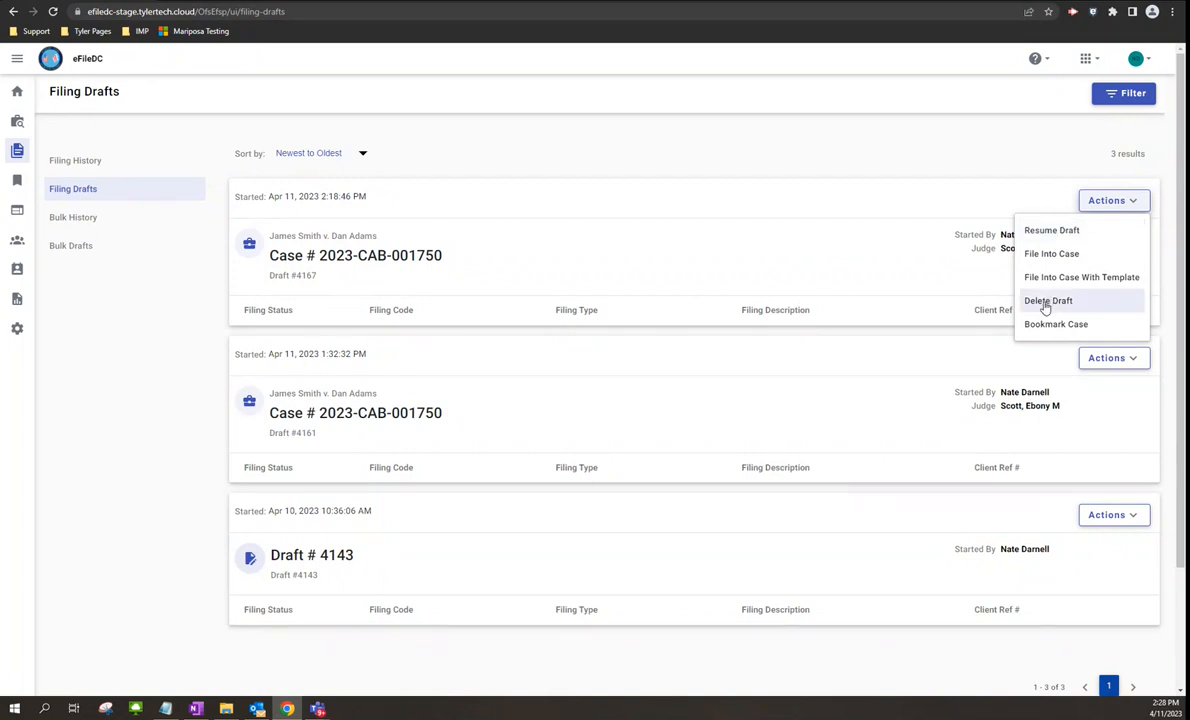
left_click(1142, 201)
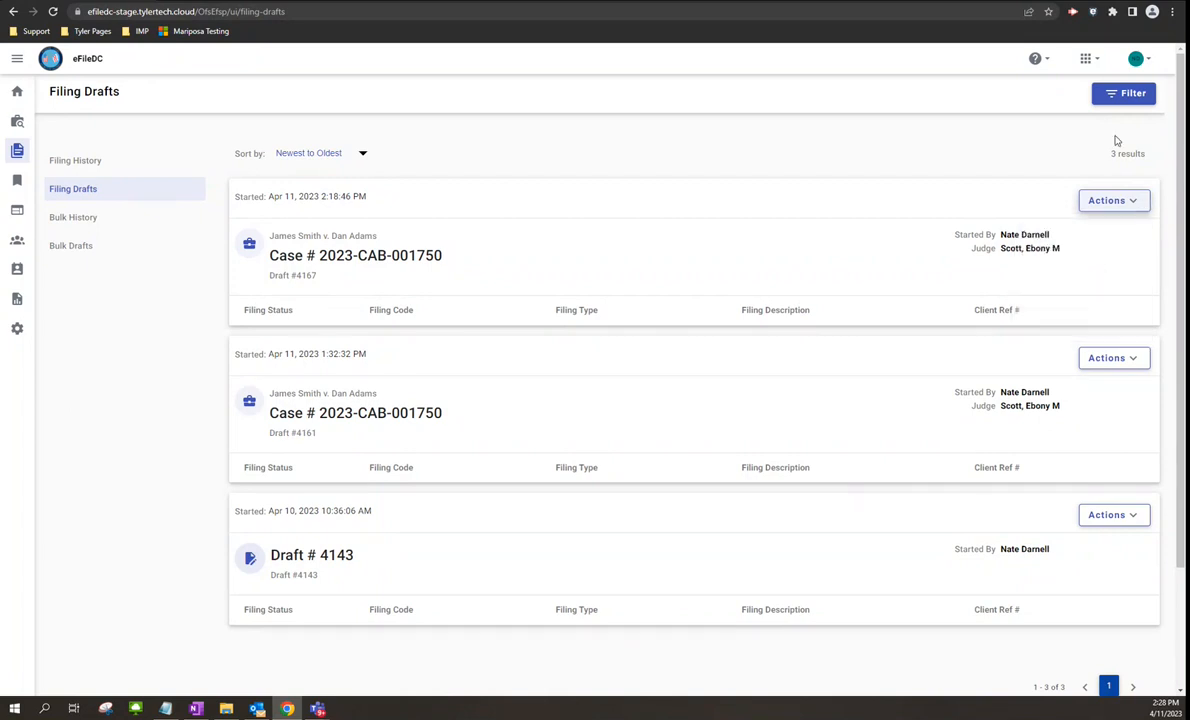
left_click(17, 91)
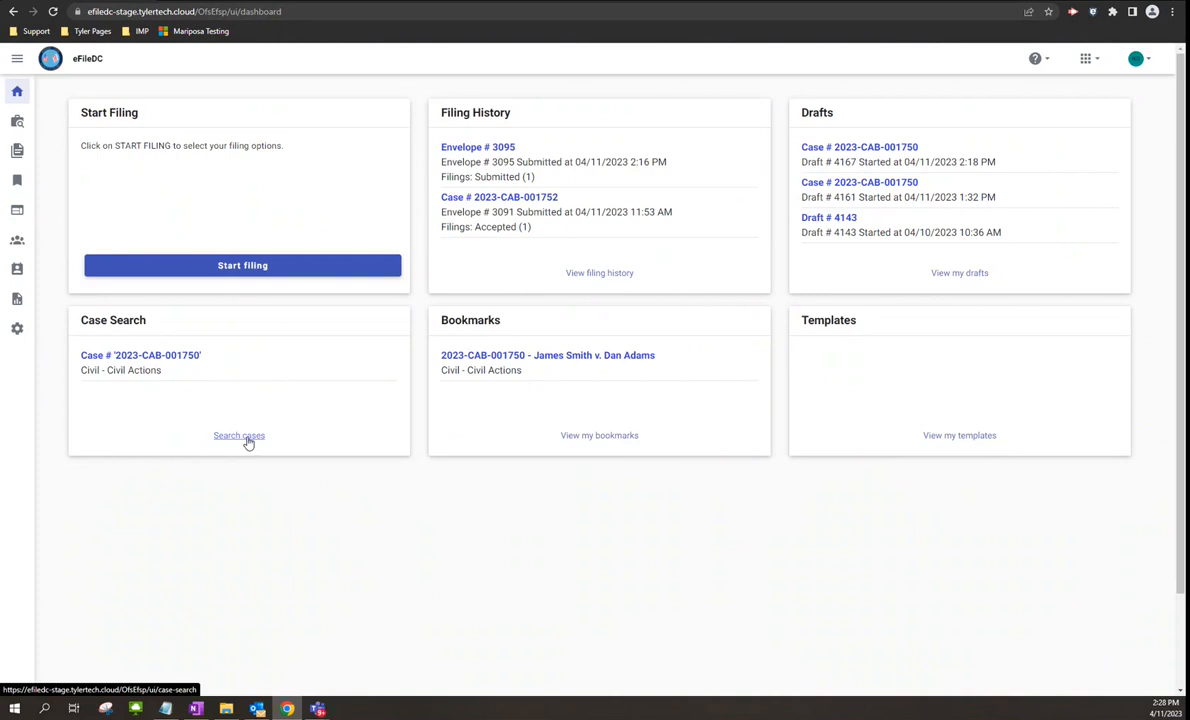
- Search Civil - Civil Actions for case 2023-CAB-001750 using a recently used case number
left_click(250, 437)
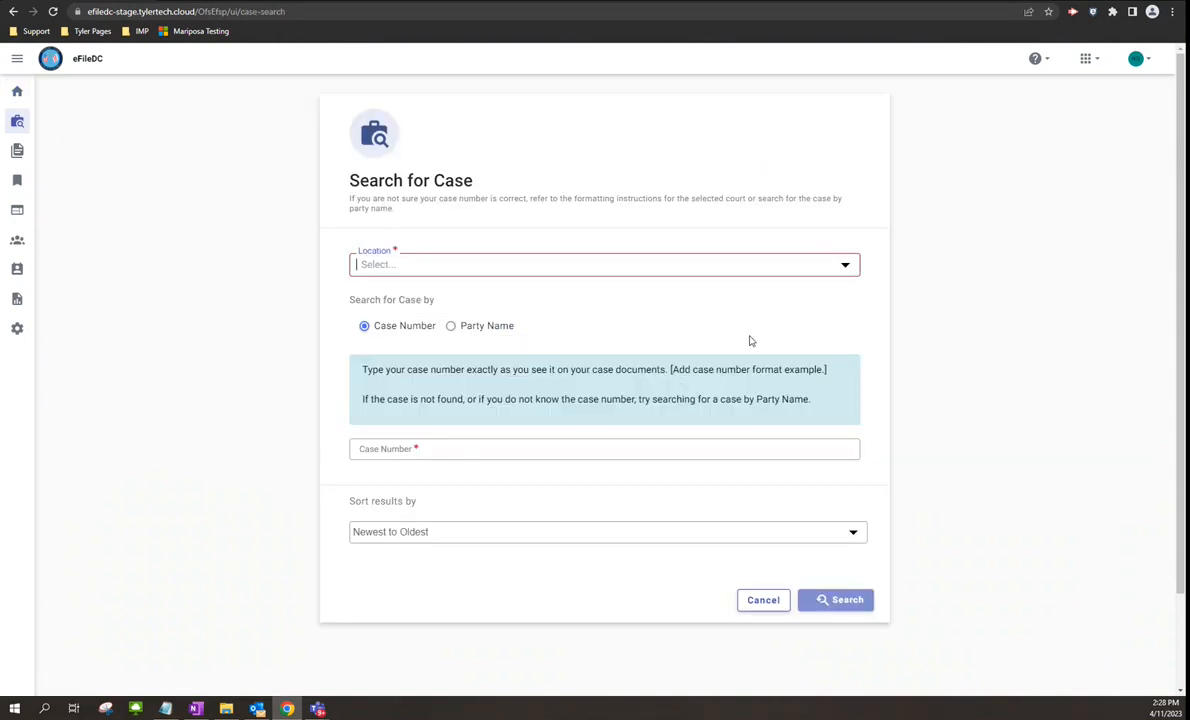
left_click(845, 264)
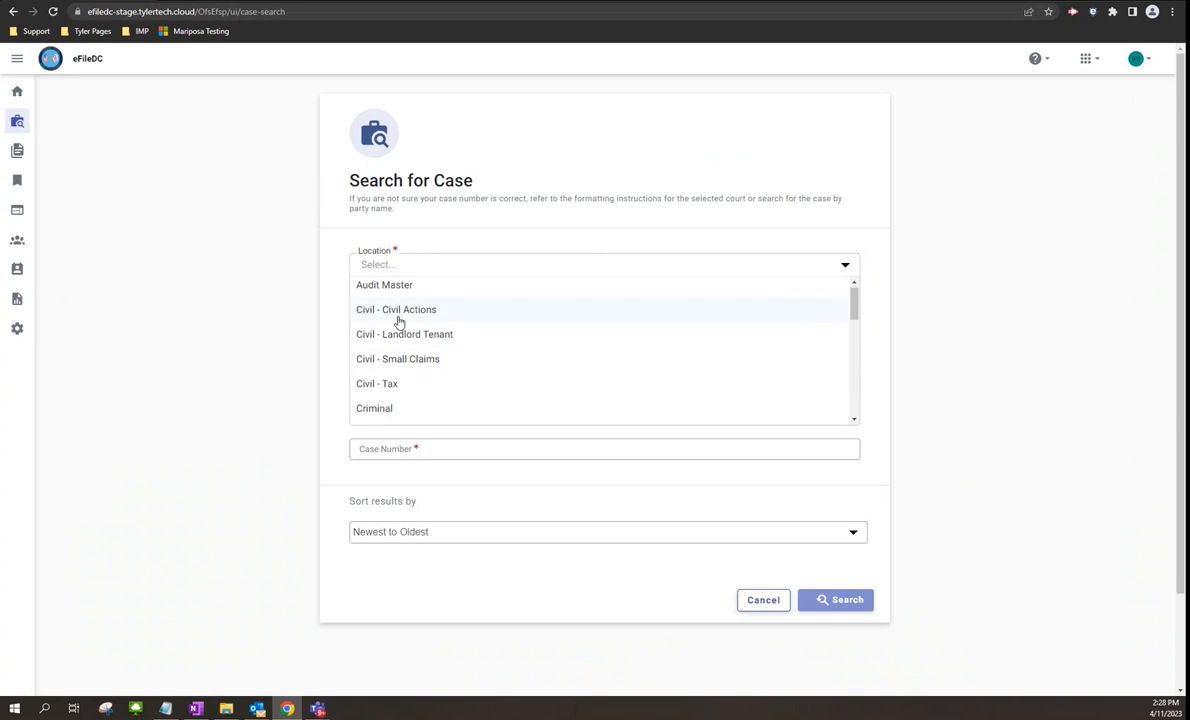
scroll(397, 321, "down", 3)
scroll(397, 321, "up", 5)
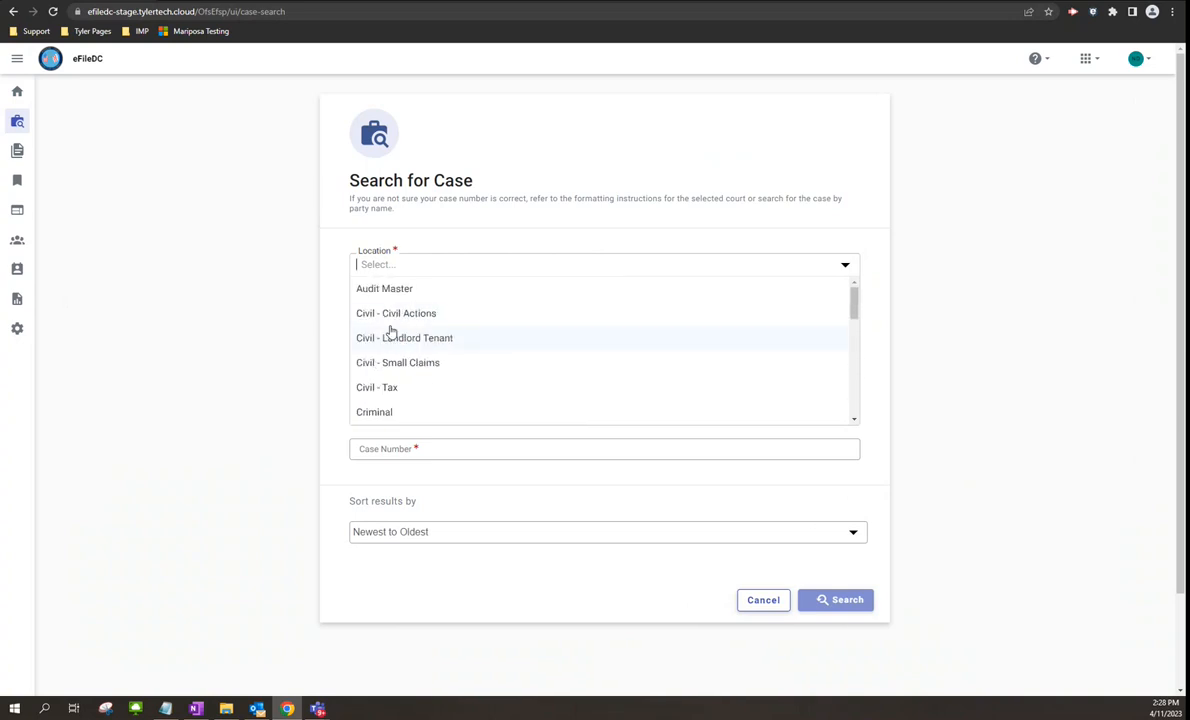
left_click(396, 312)
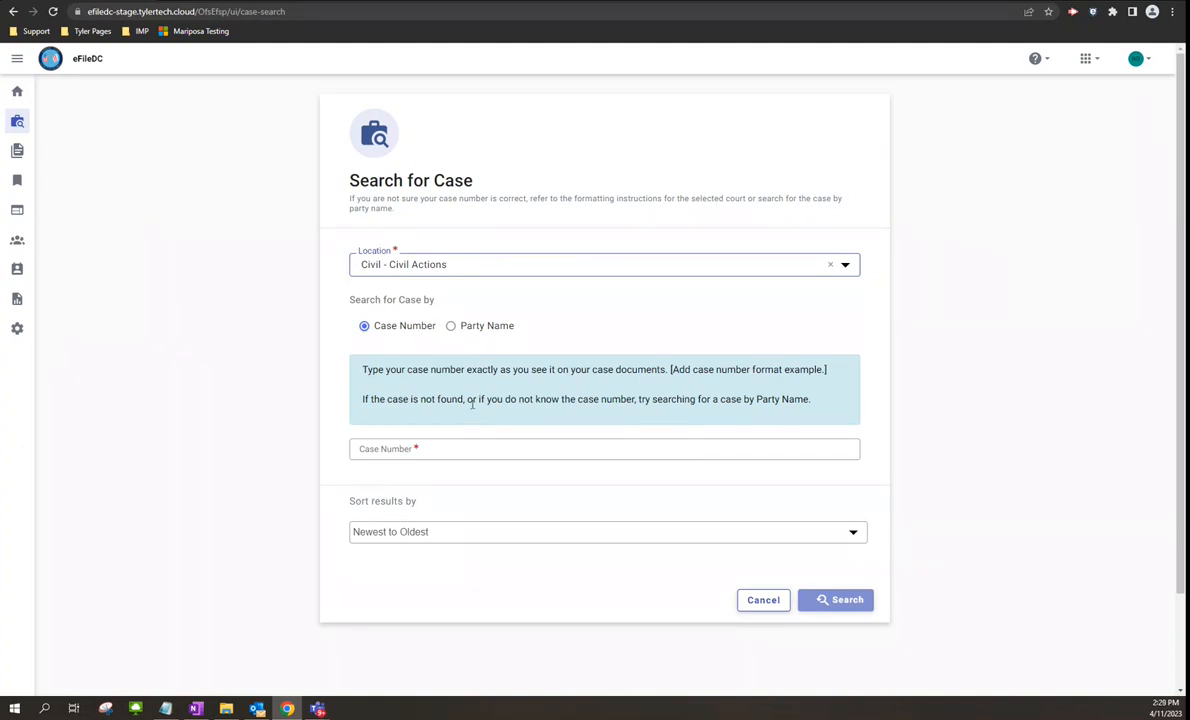
left_click(432, 451)
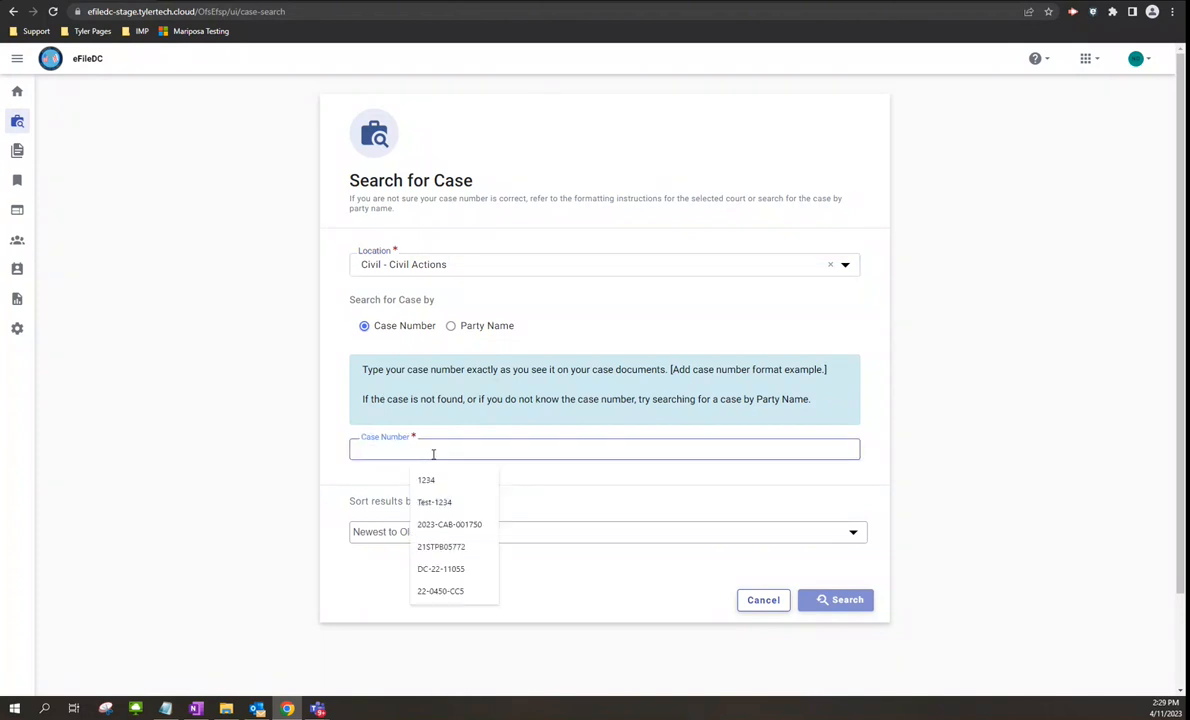
left_click(450, 523)
left_click(839, 601)
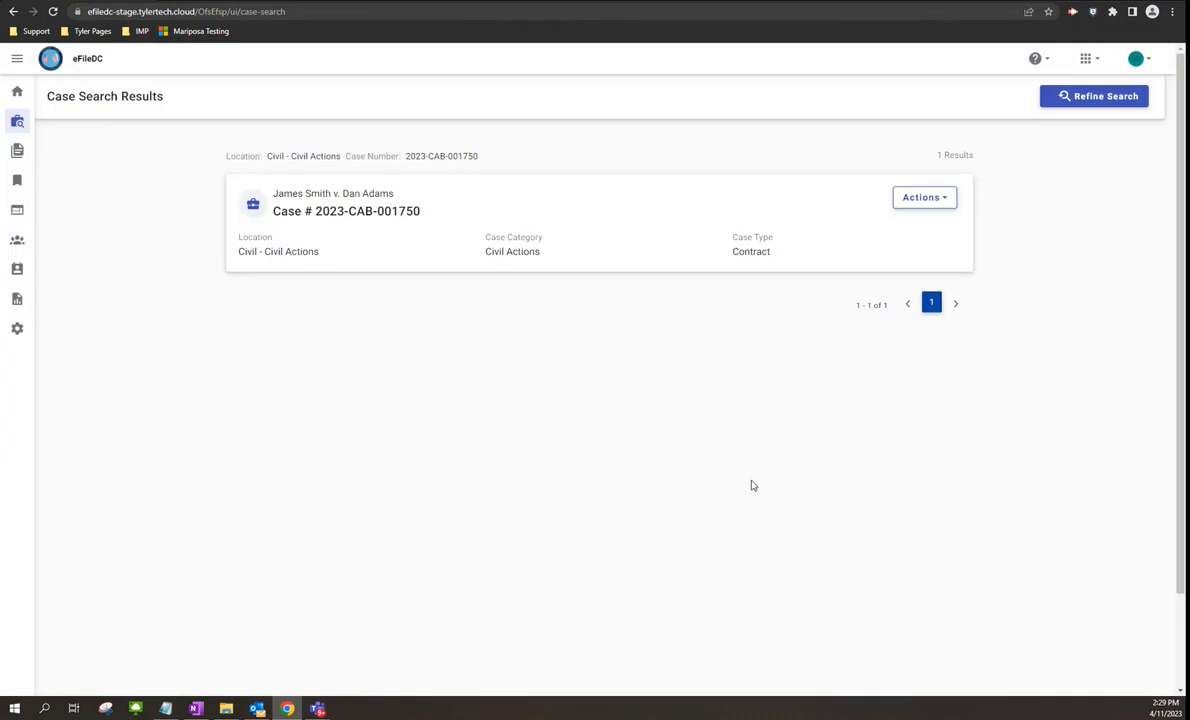
- View and dismiss the found case's actions, then return to the dashboard
left_click(942, 203)
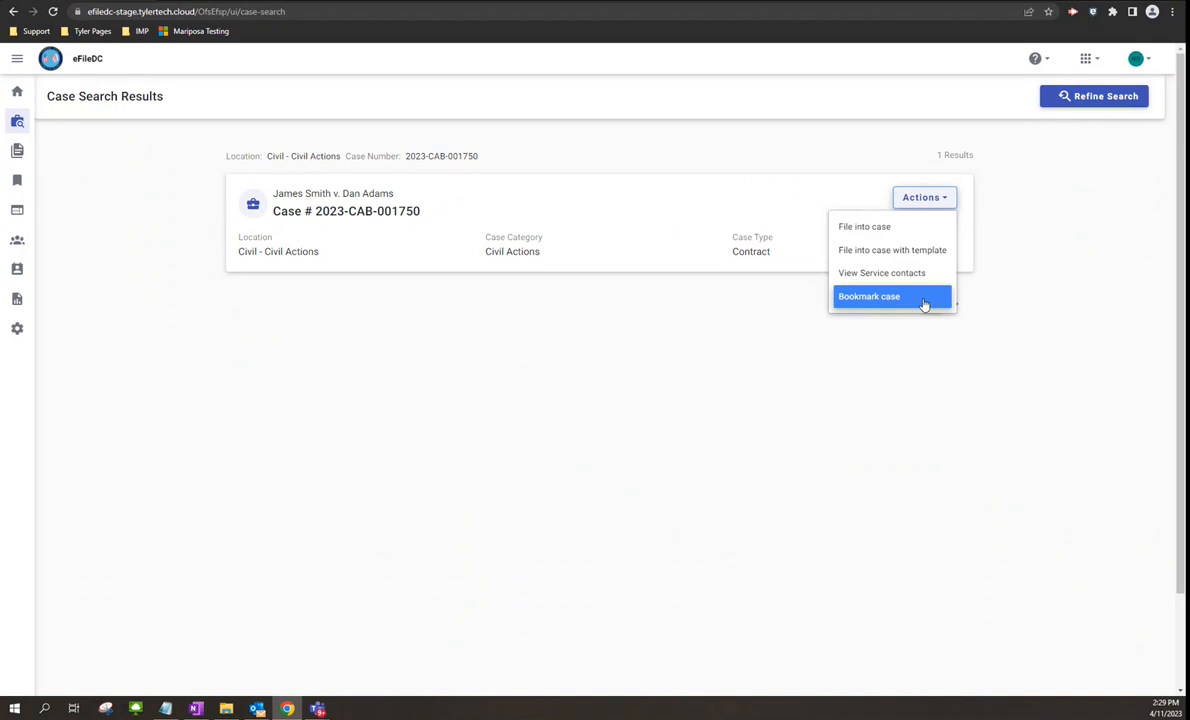
left_click(929, 362)
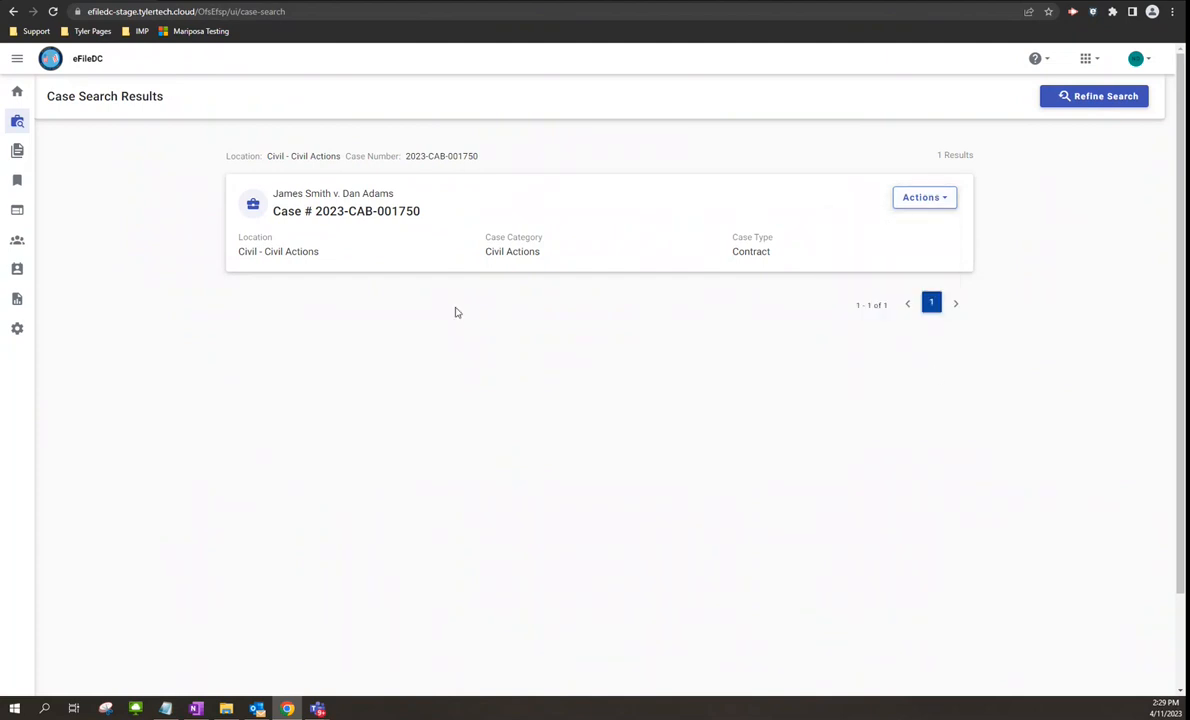
left_click(17, 91)
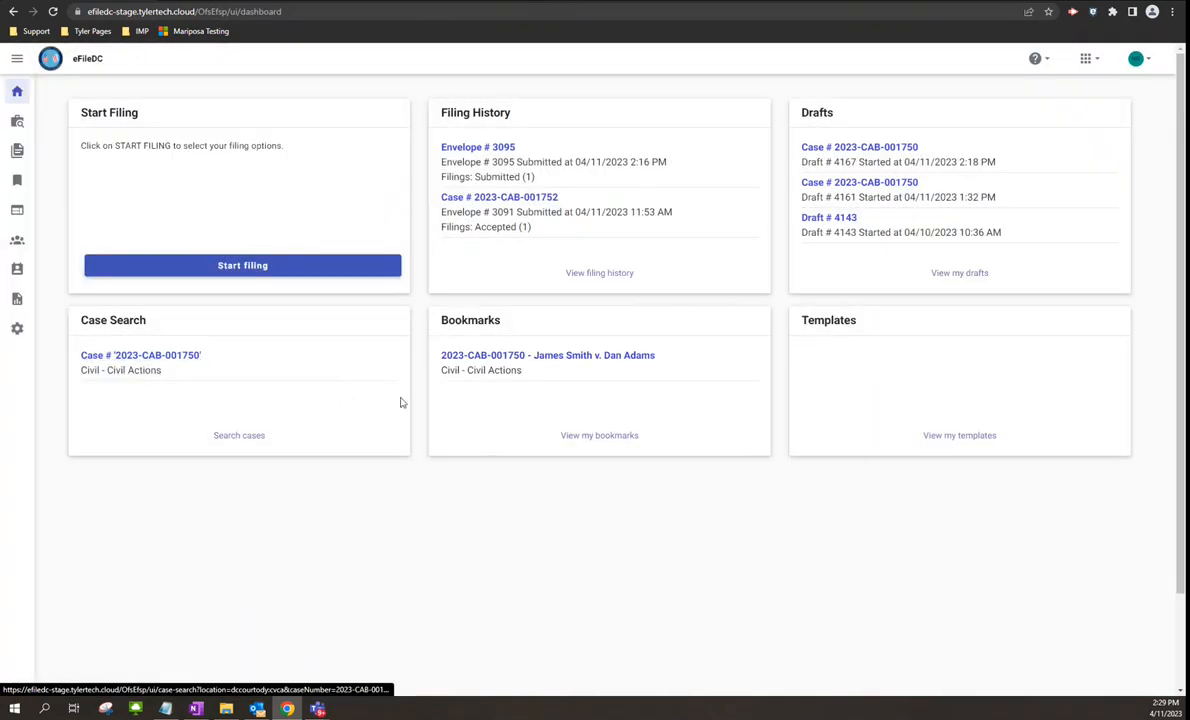
- Check the bookmarked case's Actions menu, then view the three New Case firm templates
left_click(608, 437)
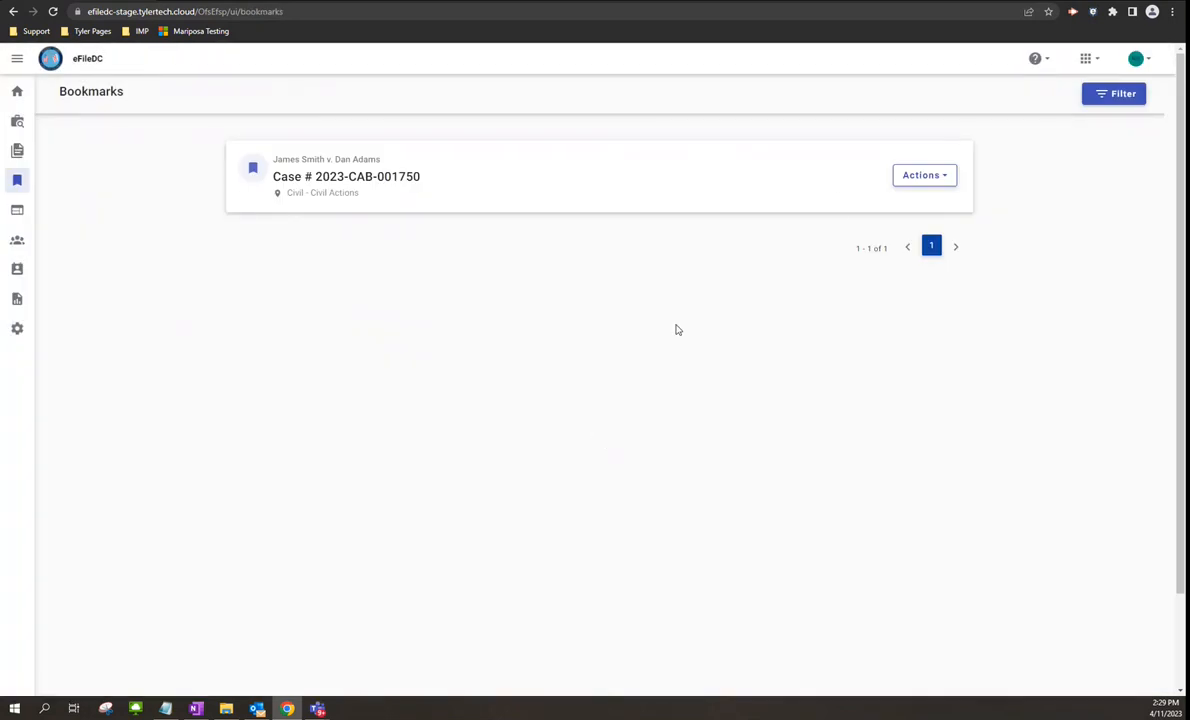
left_click(925, 178)
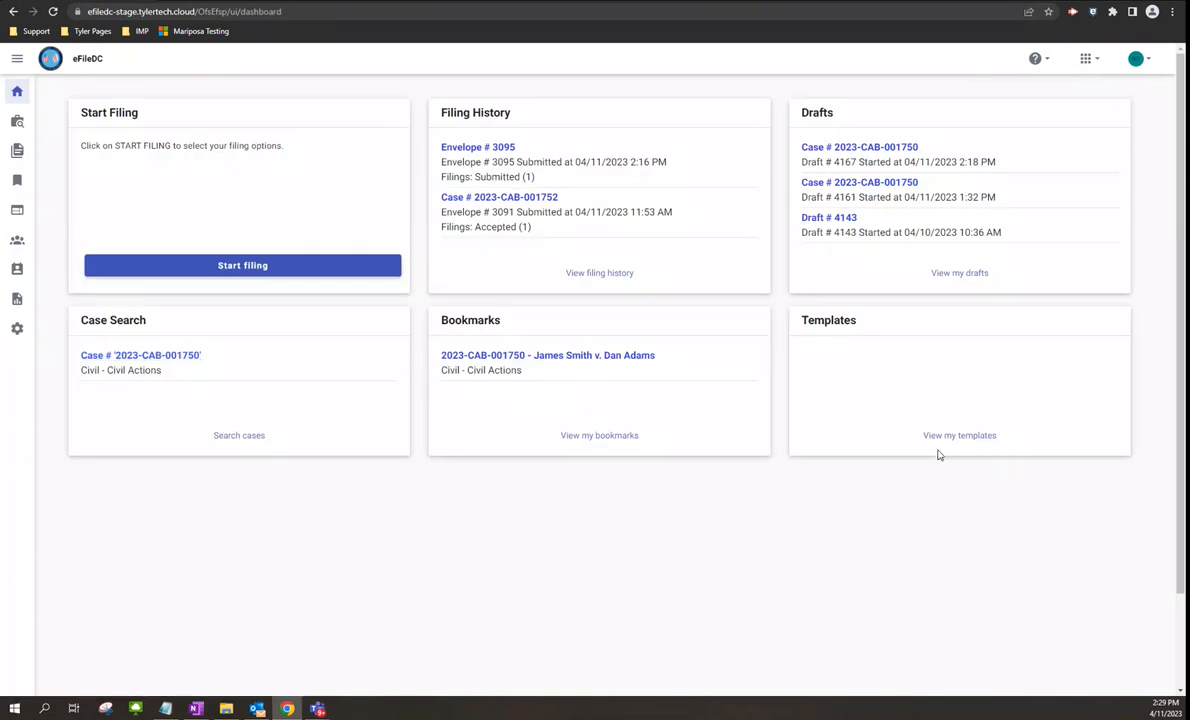
left_click(959, 435)
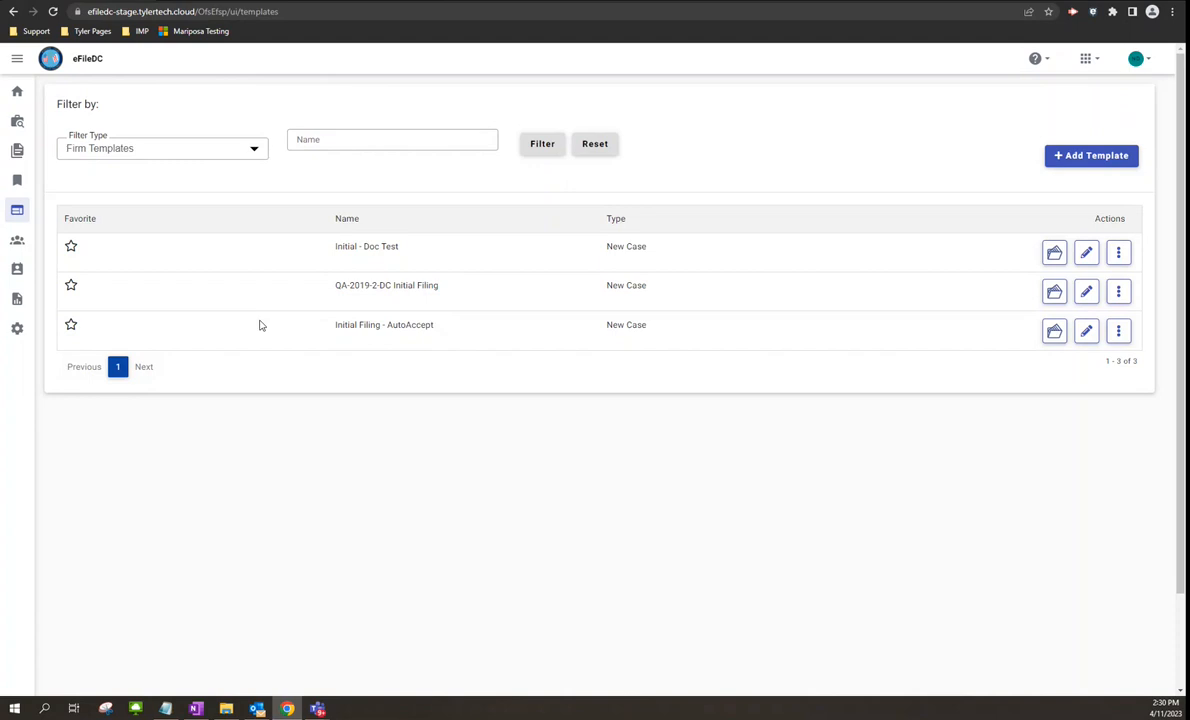
- Open Firm Users (102 users) and start an Add User dialog, then cancel it without adding anyone
left_click(17, 243)
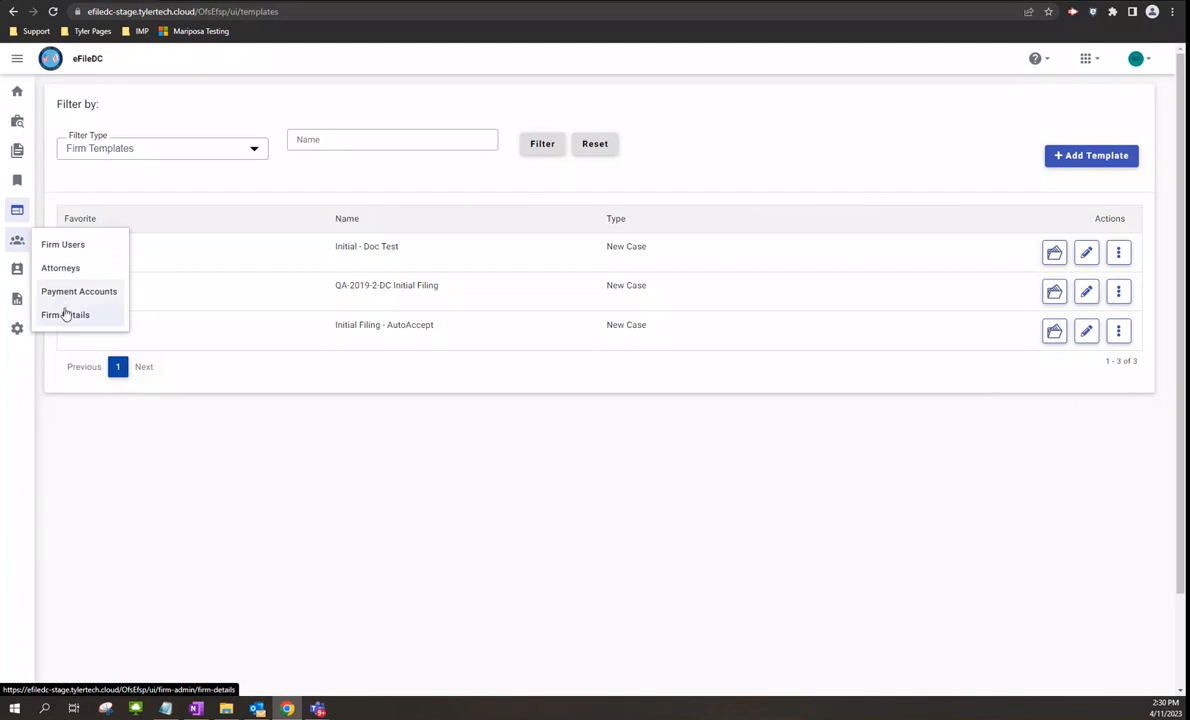
left_click(64, 246)
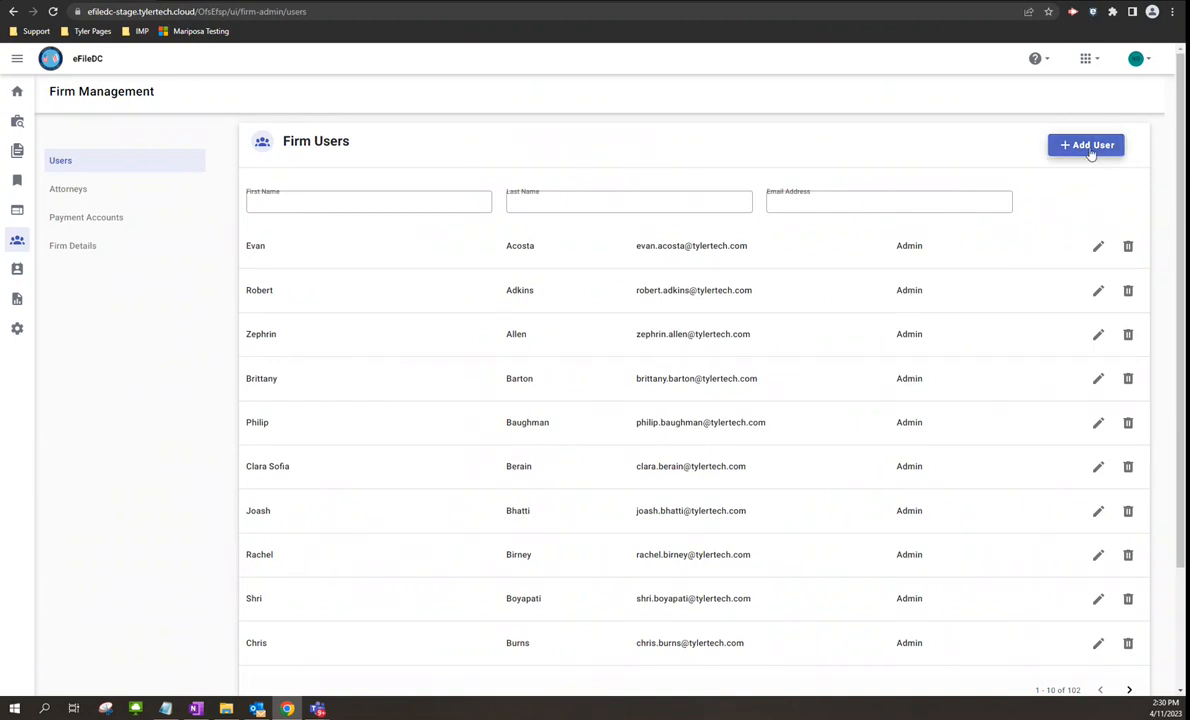
left_click(1090, 150)
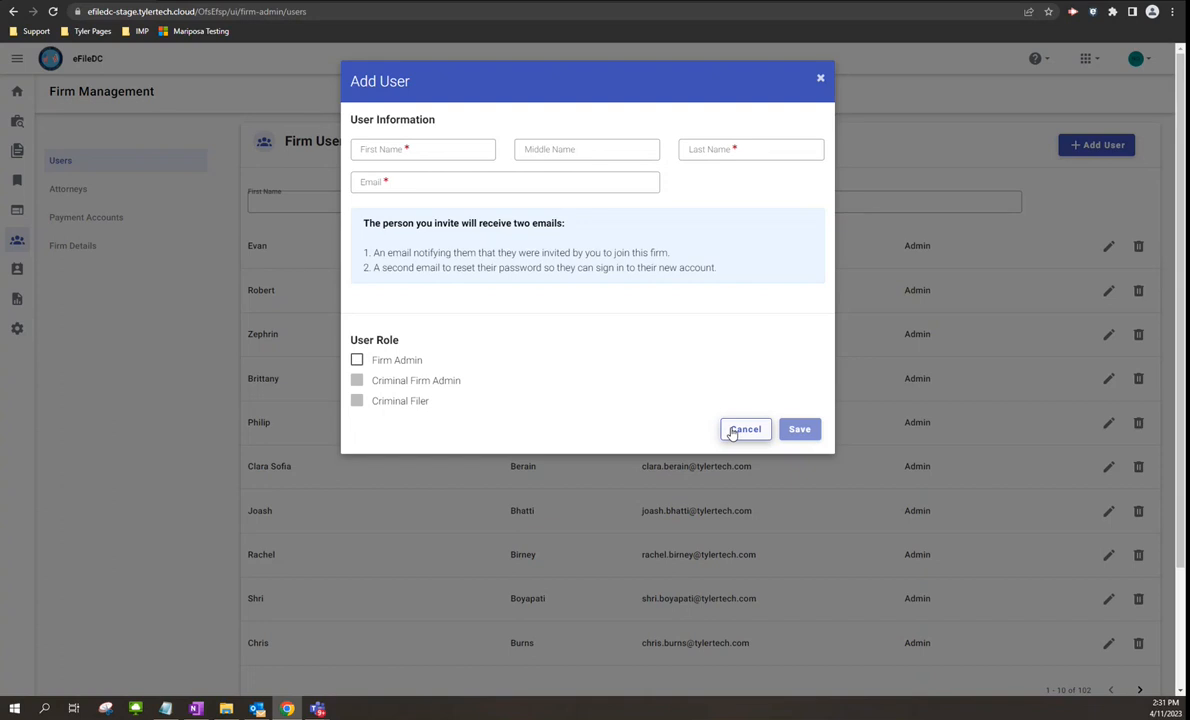
left_click(738, 435)
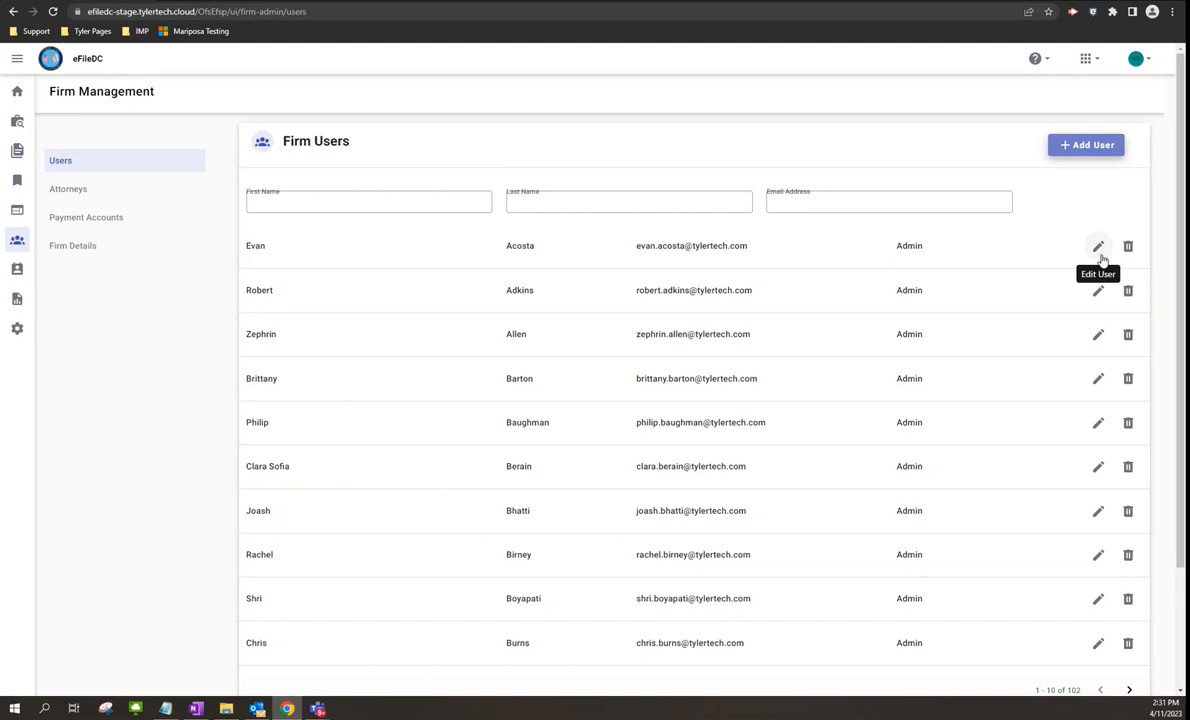
- View Firm Details and cancel its Edit dialog, then go to the six Firm Service Contacts
left_click(71, 250)
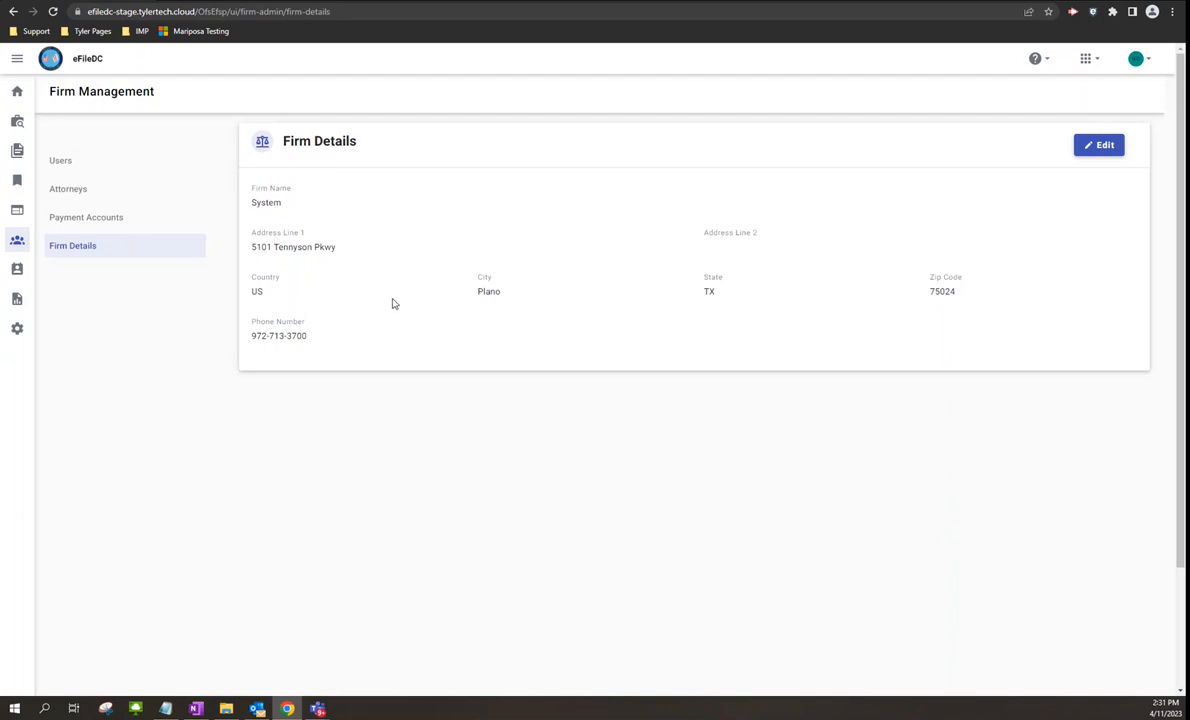
left_click(1090, 149)
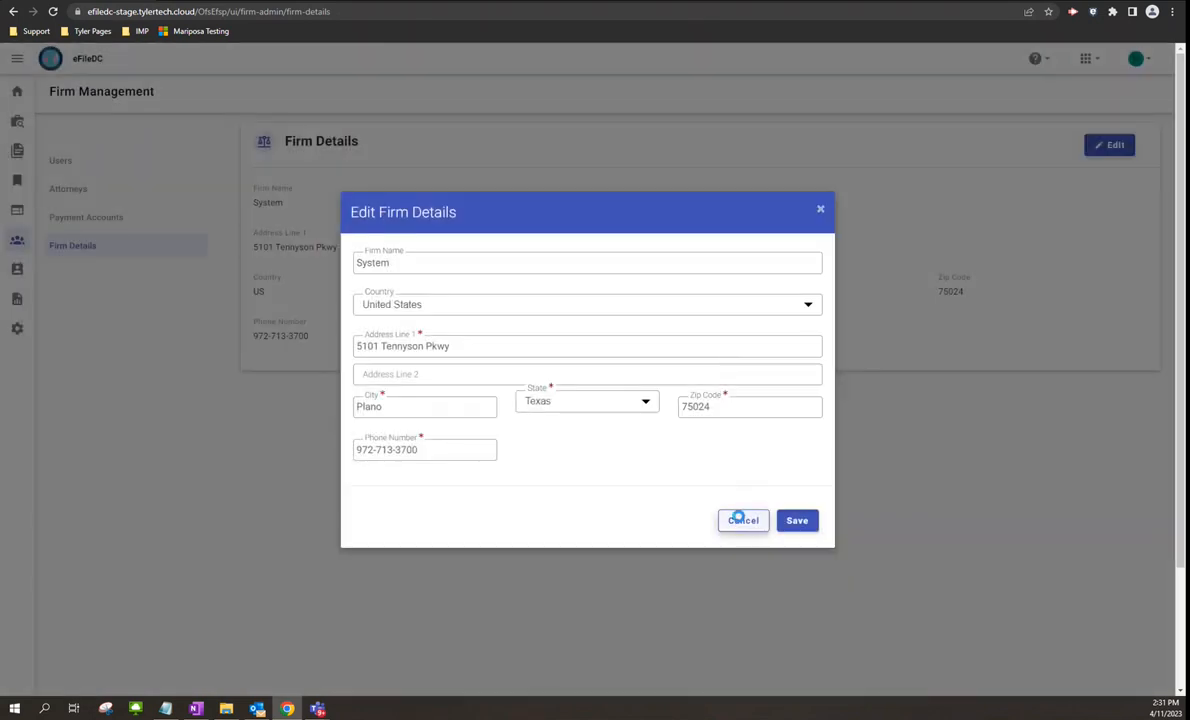
left_click(740, 521)
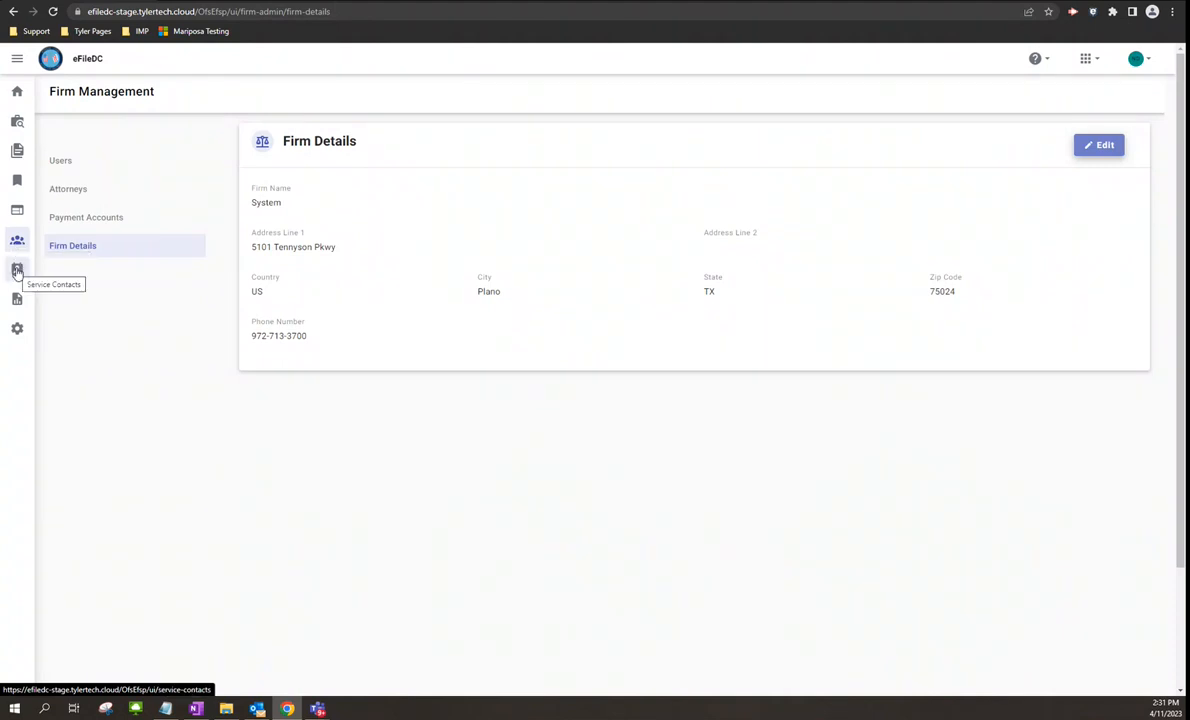
left_click(17, 270)
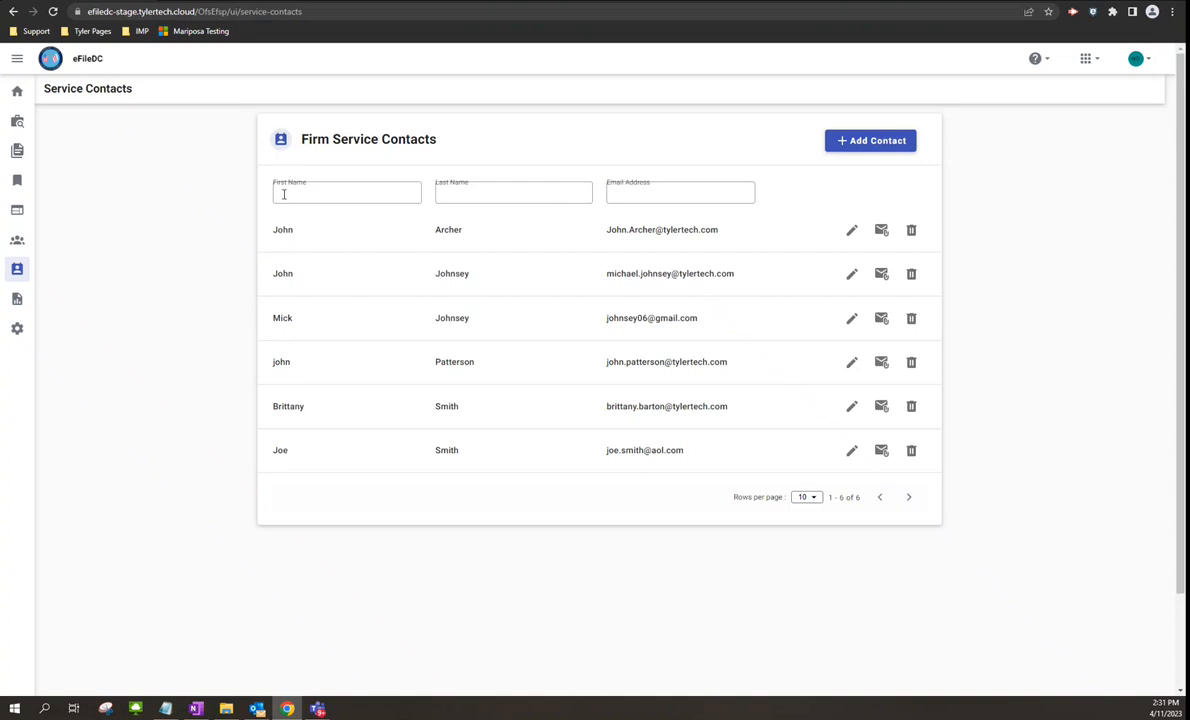
left_click(884, 149)
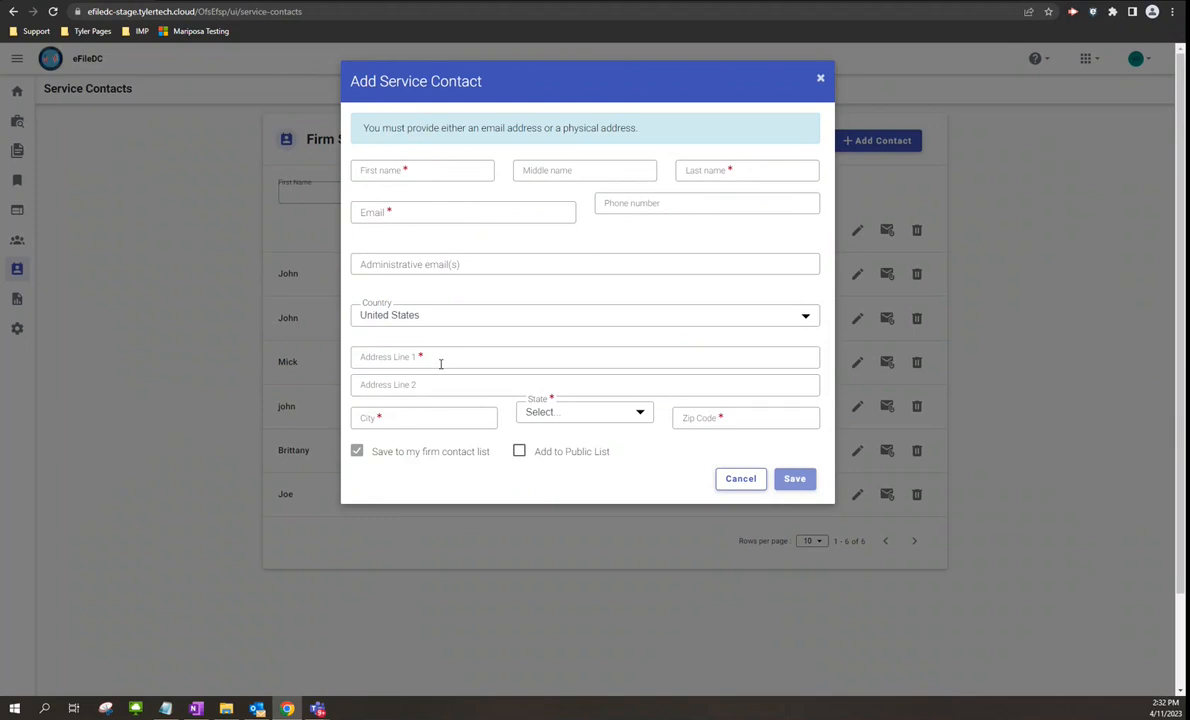
left_click(741, 478)
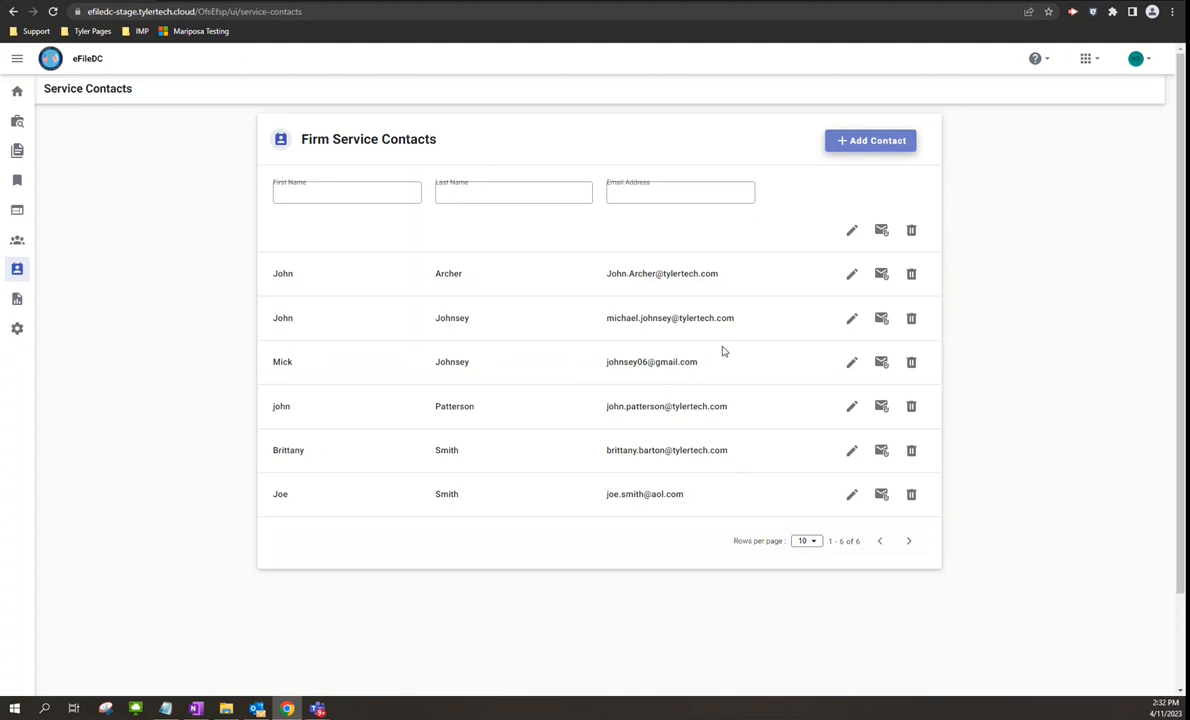
- Open the Filings Report form and switch the scope to My Firm and back to My Filings
left_click(17, 301)
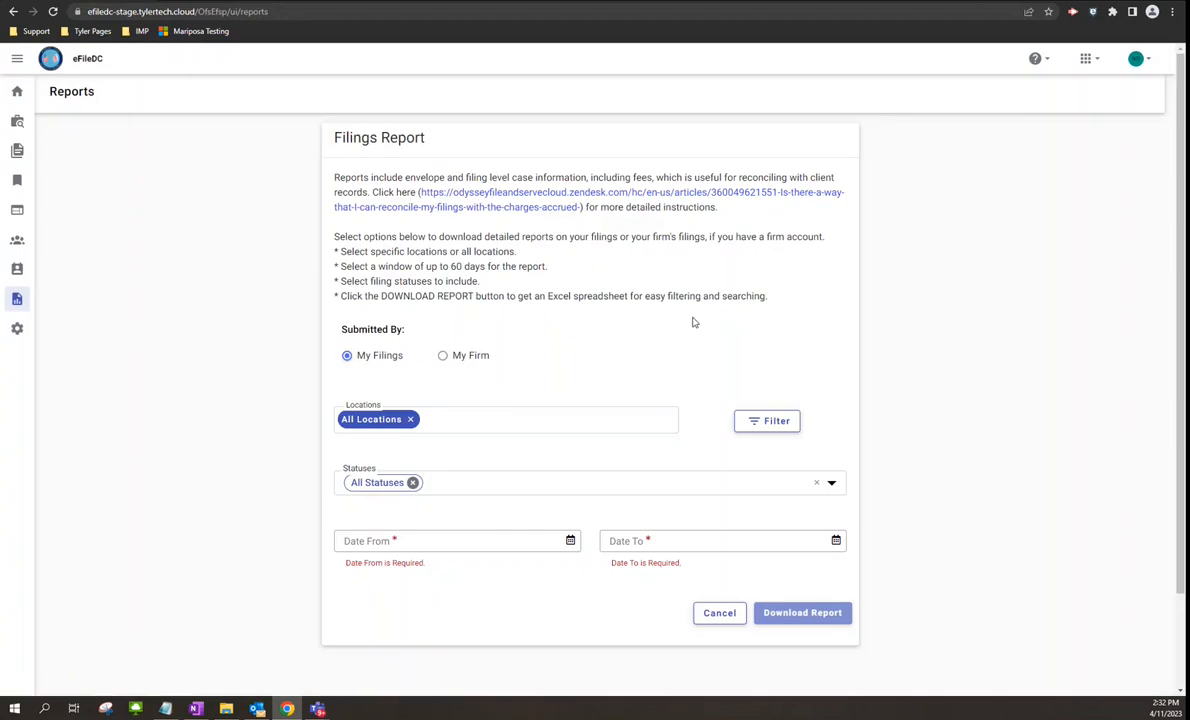
scroll(694, 322, "down", 2)
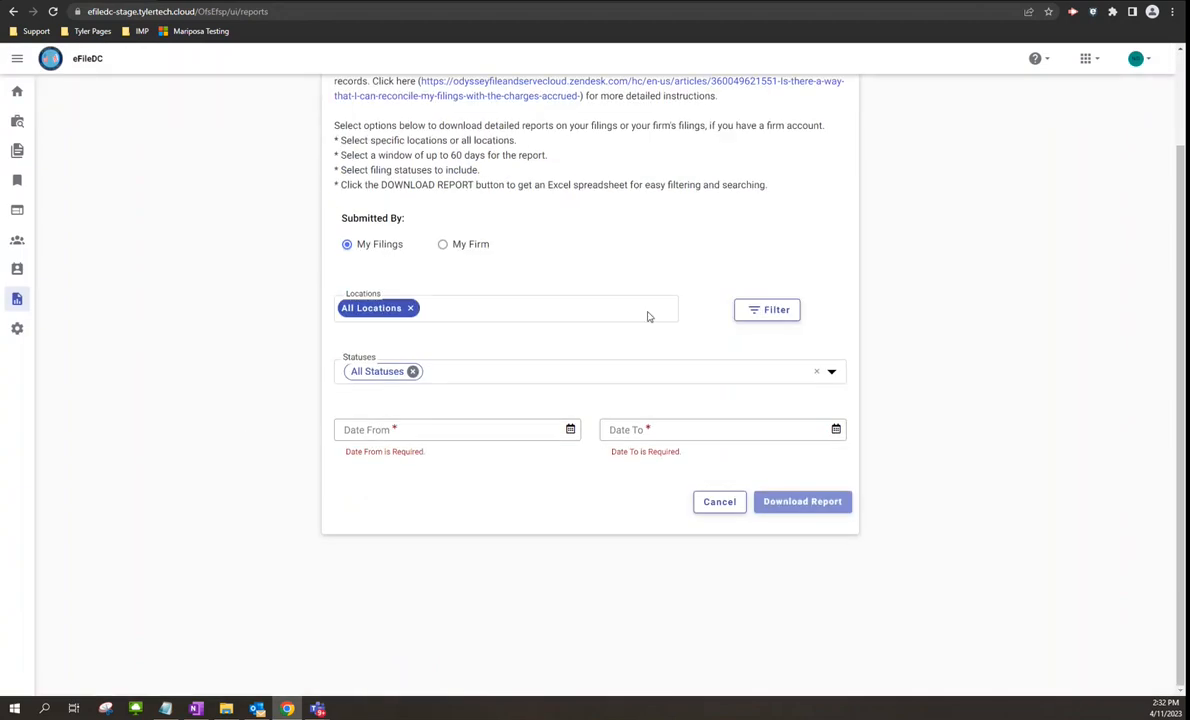
scroll(647, 315, "up", 2)
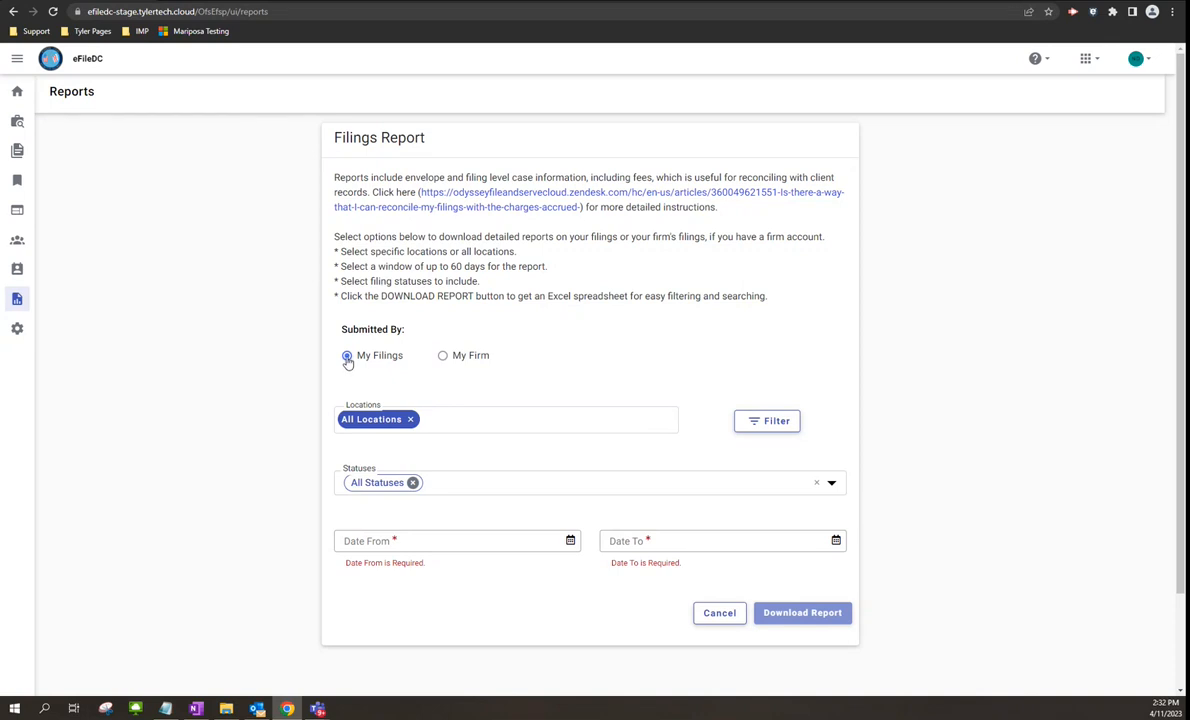
left_click(443, 357)
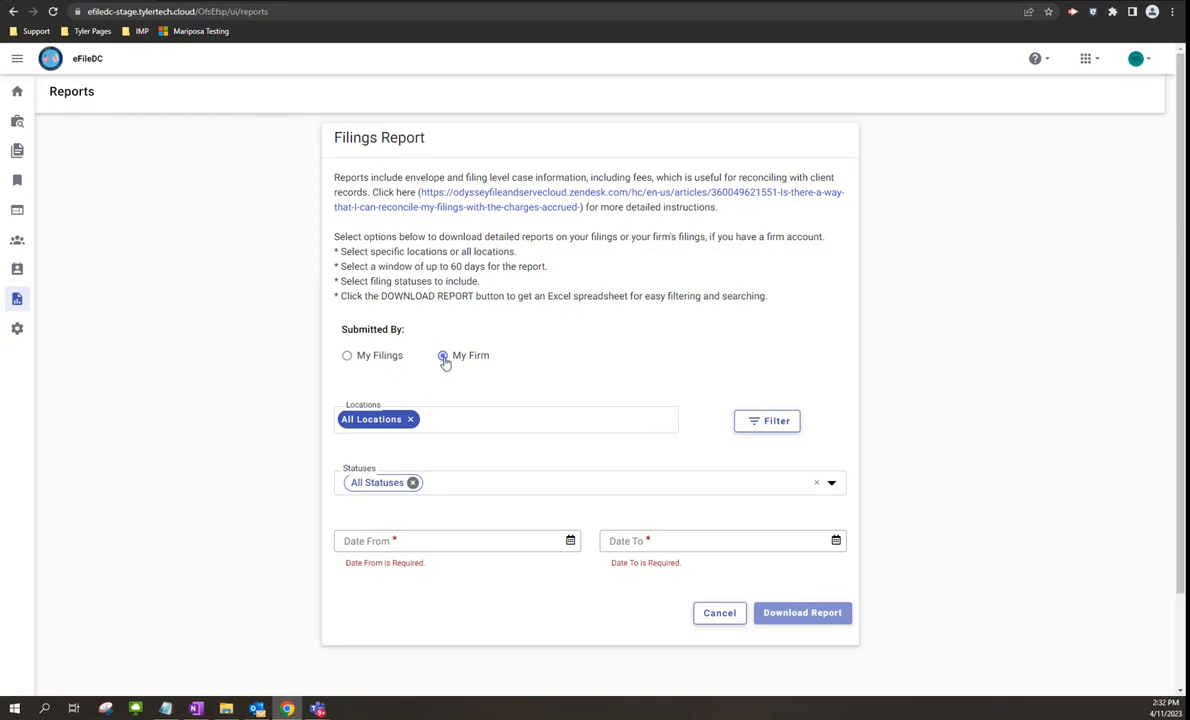
left_click(347, 357)
- Clear All Statuses in the Statuses list and return to the dashboard without downloading
left_click(834, 484)
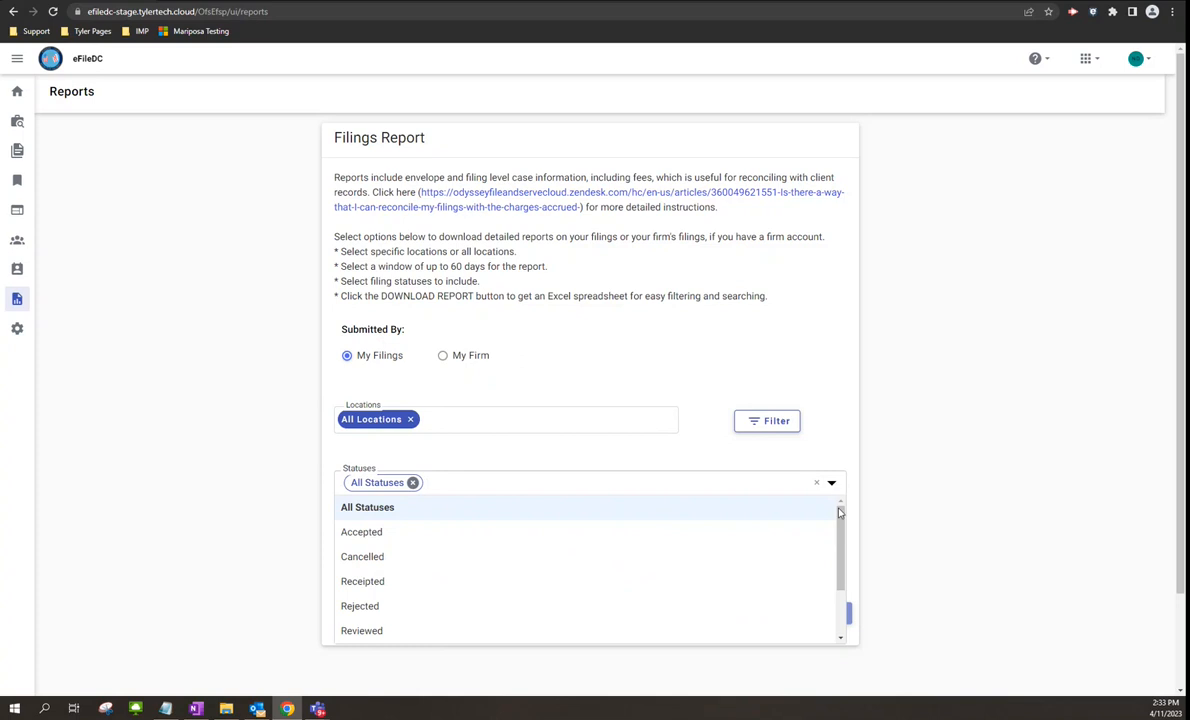
left_click_drag(836, 508, 836, 534)
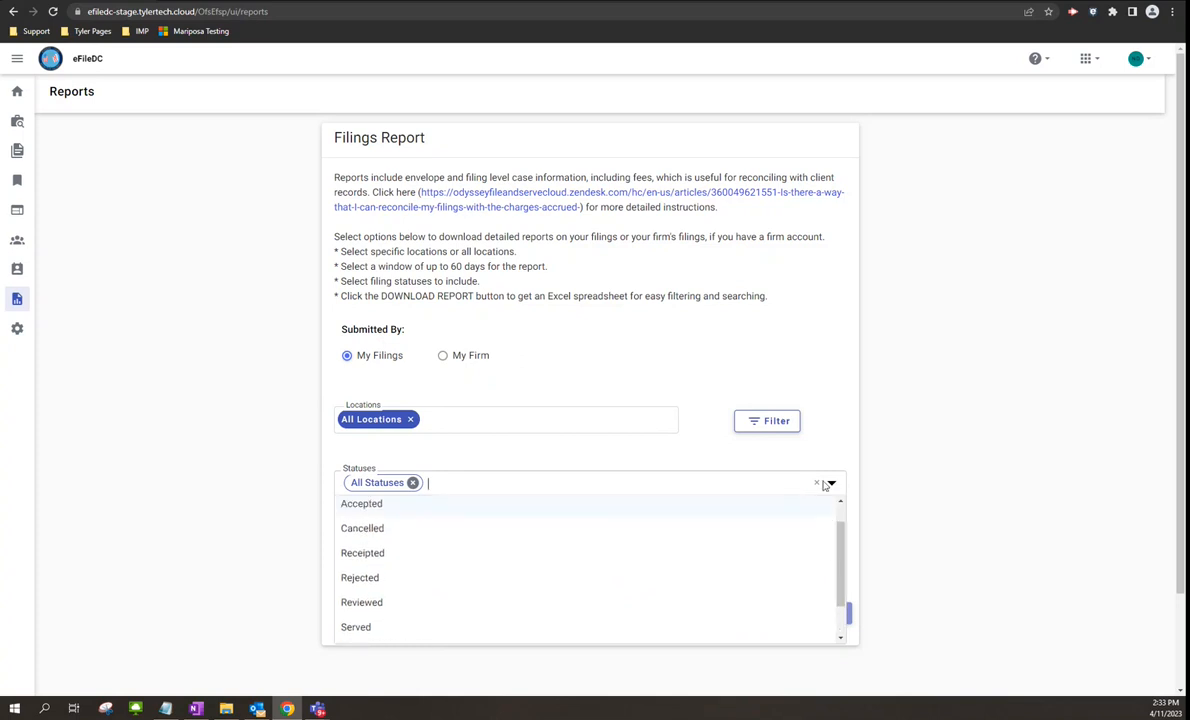
left_click(820, 485)
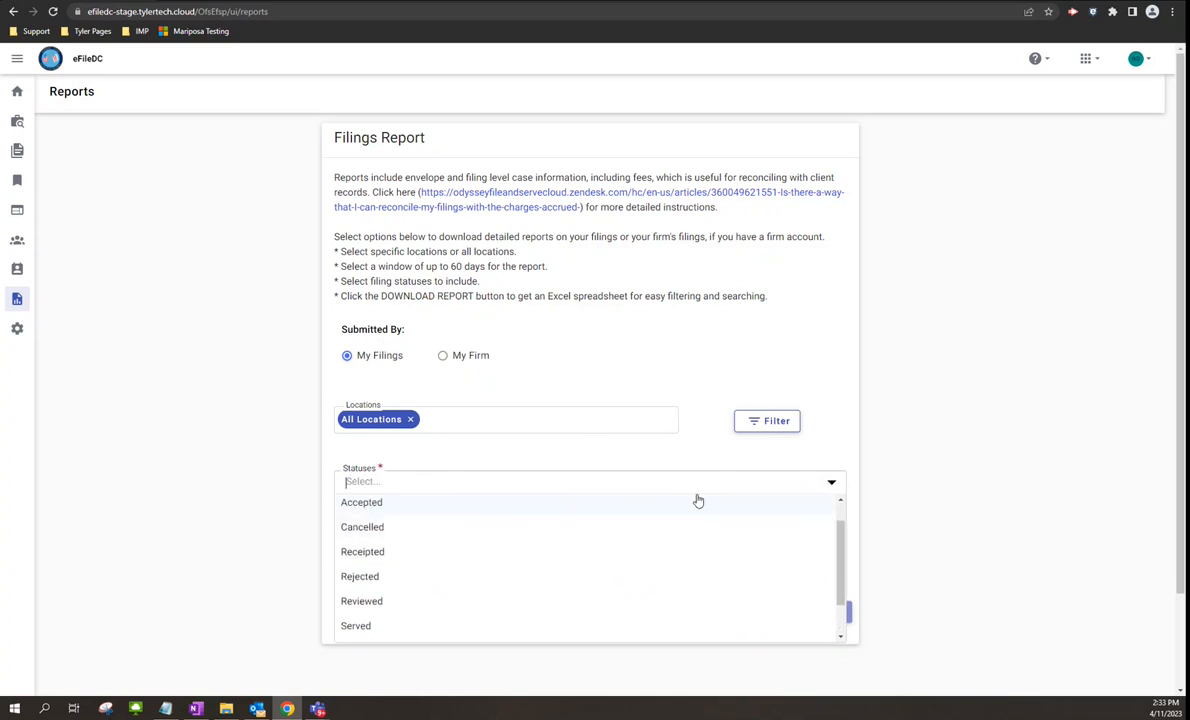
left_click(680, 449)
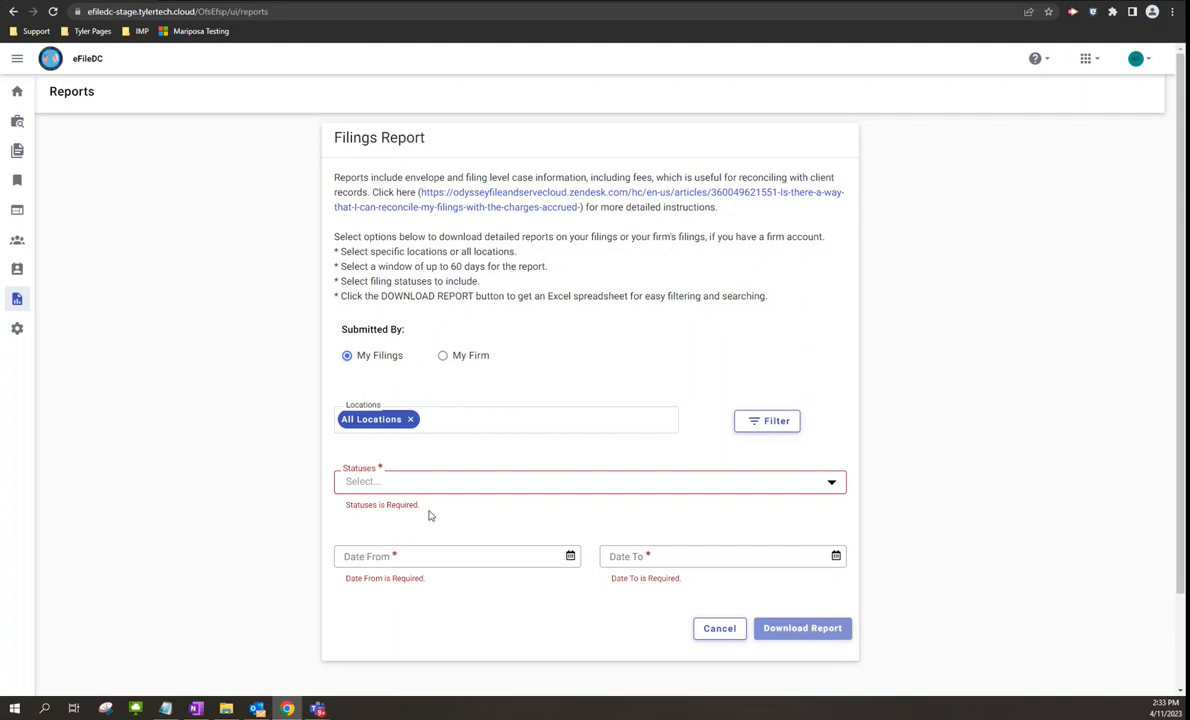
left_click(18, 92)
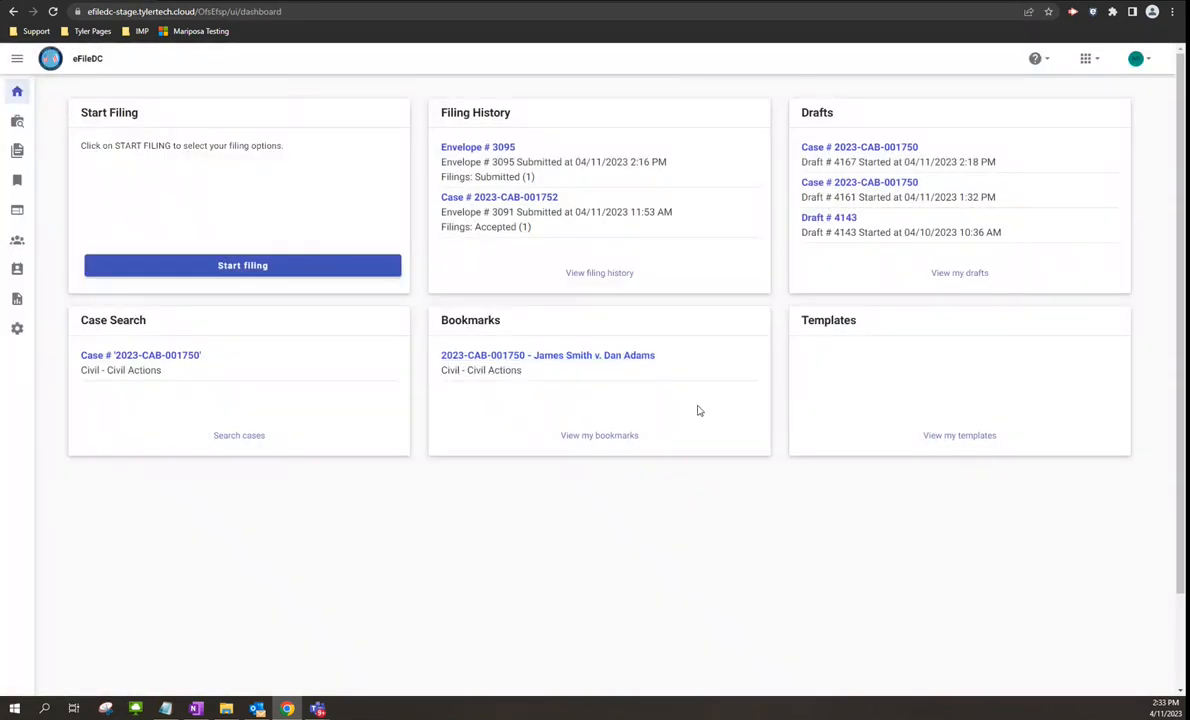
- Open the User Profile, pass through Change Password, and show the six checked Email Notifications
left_click(1148, 63)
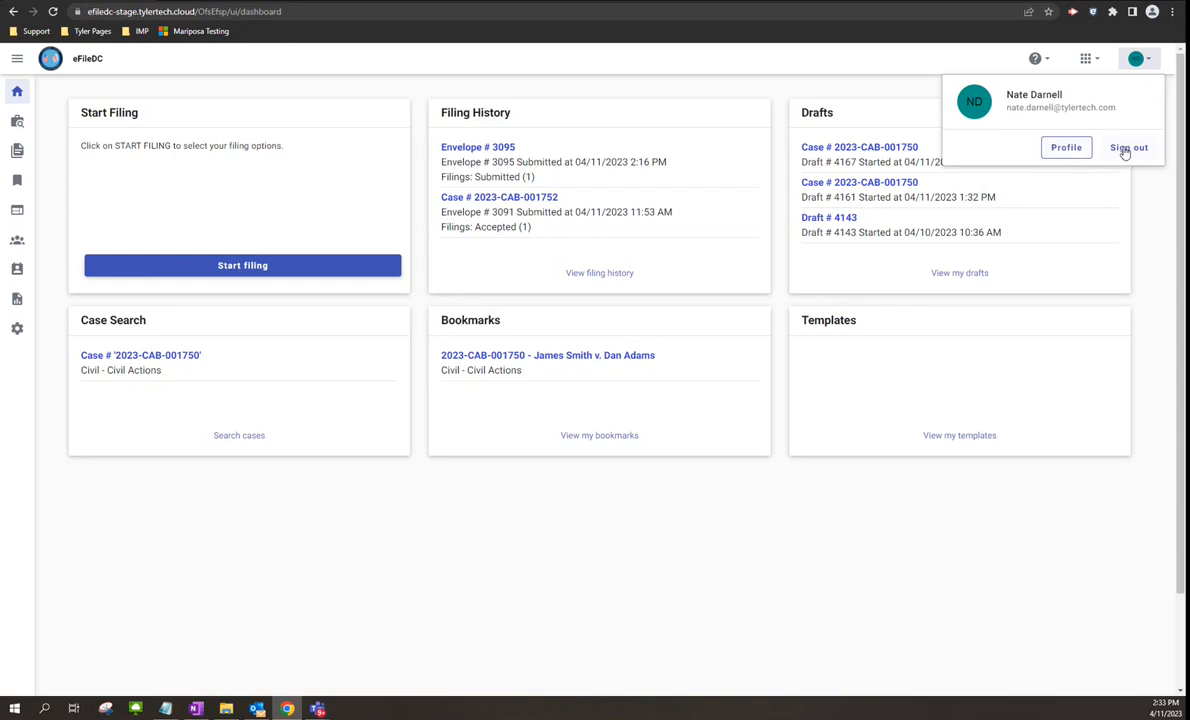
left_click(1067, 151)
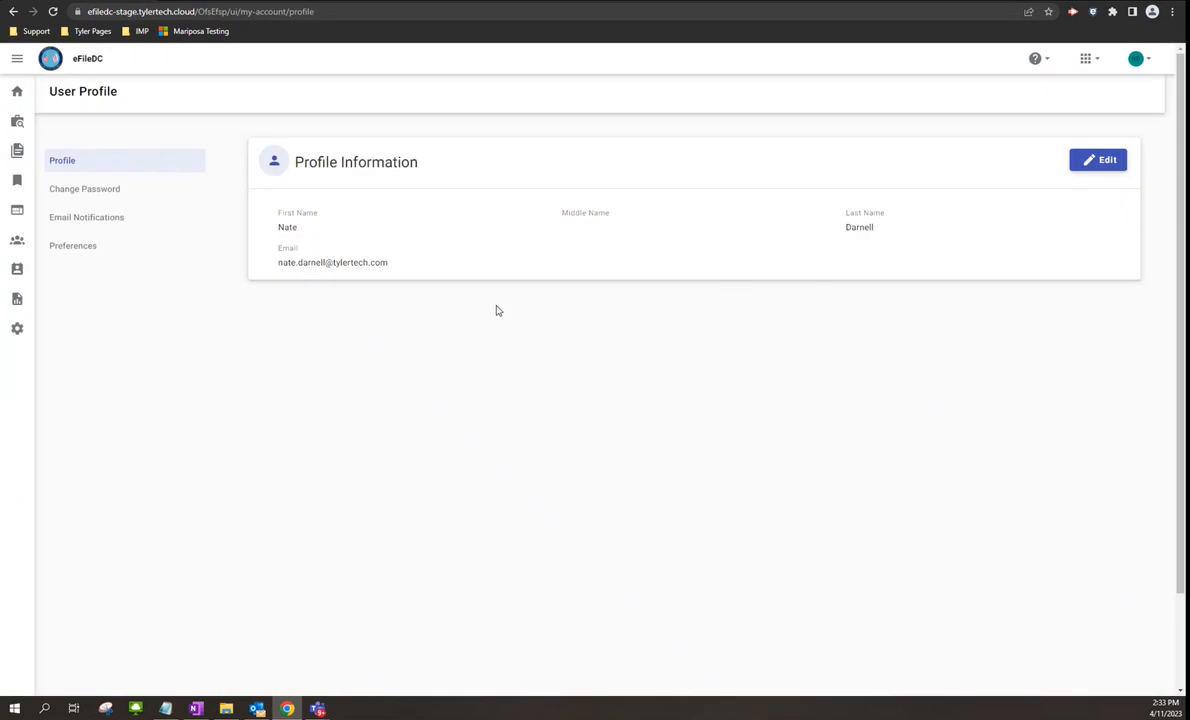
left_click(86, 190)
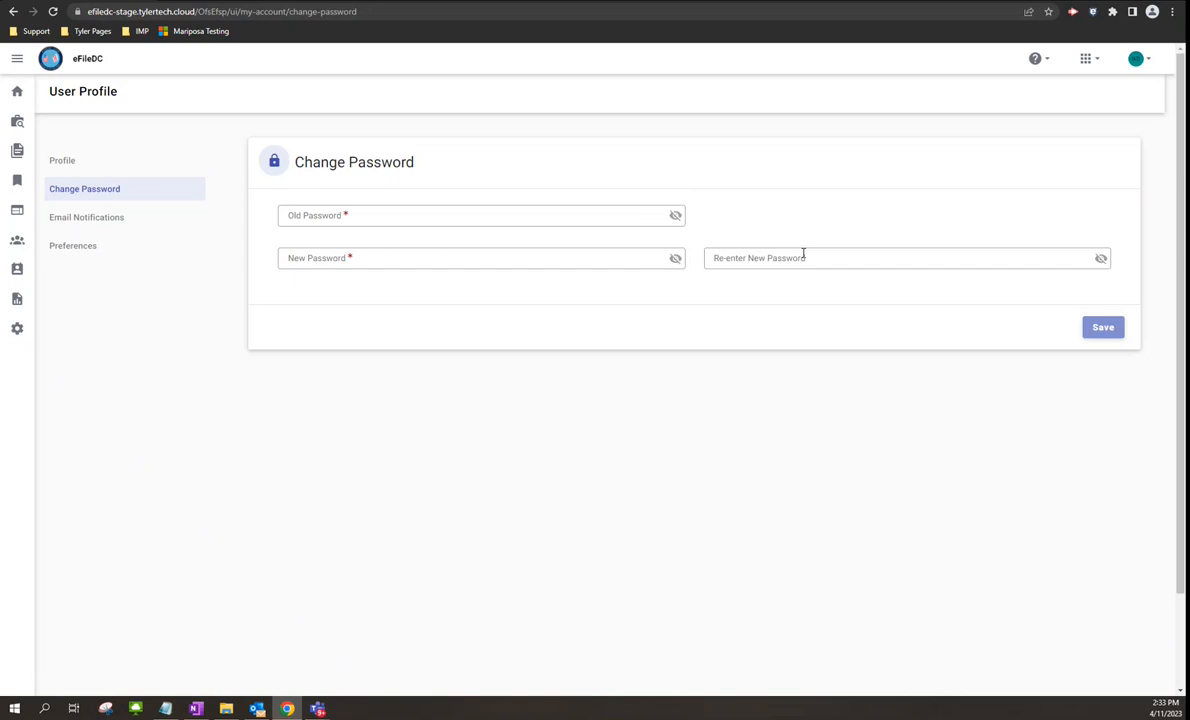
left_click(104, 226)
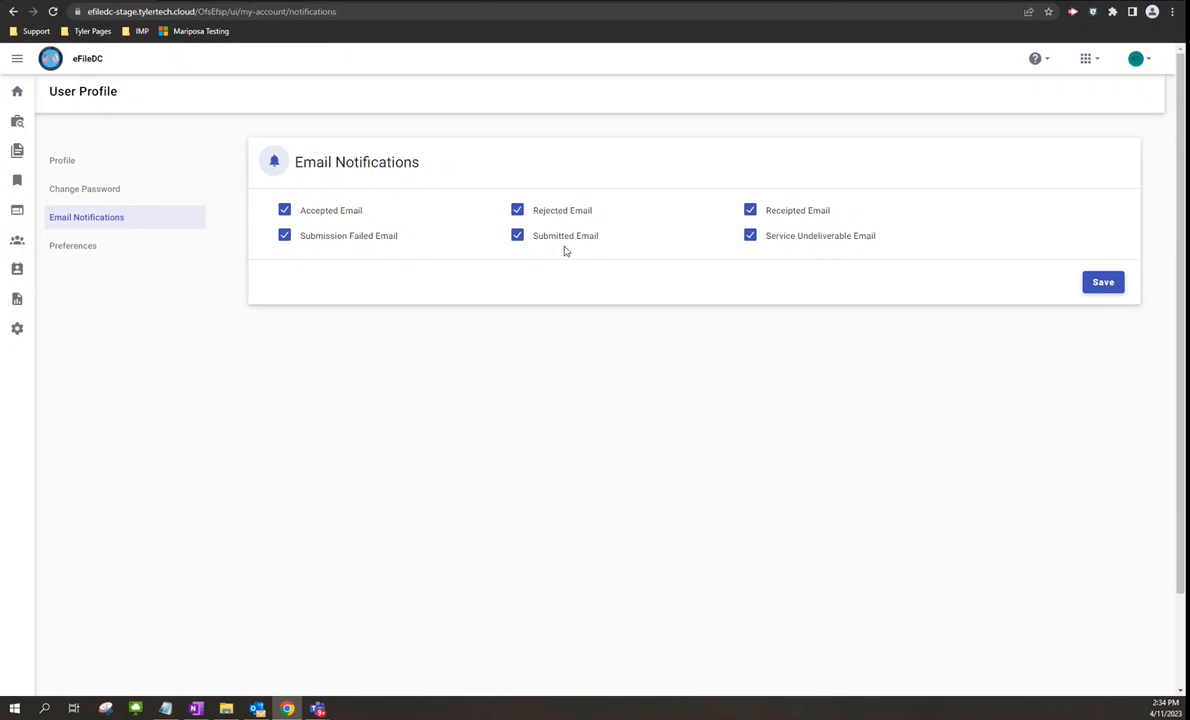
- Check the profile Preferences with Hot Keys enabled, then go back to the dashboard
left_click(55, 258)
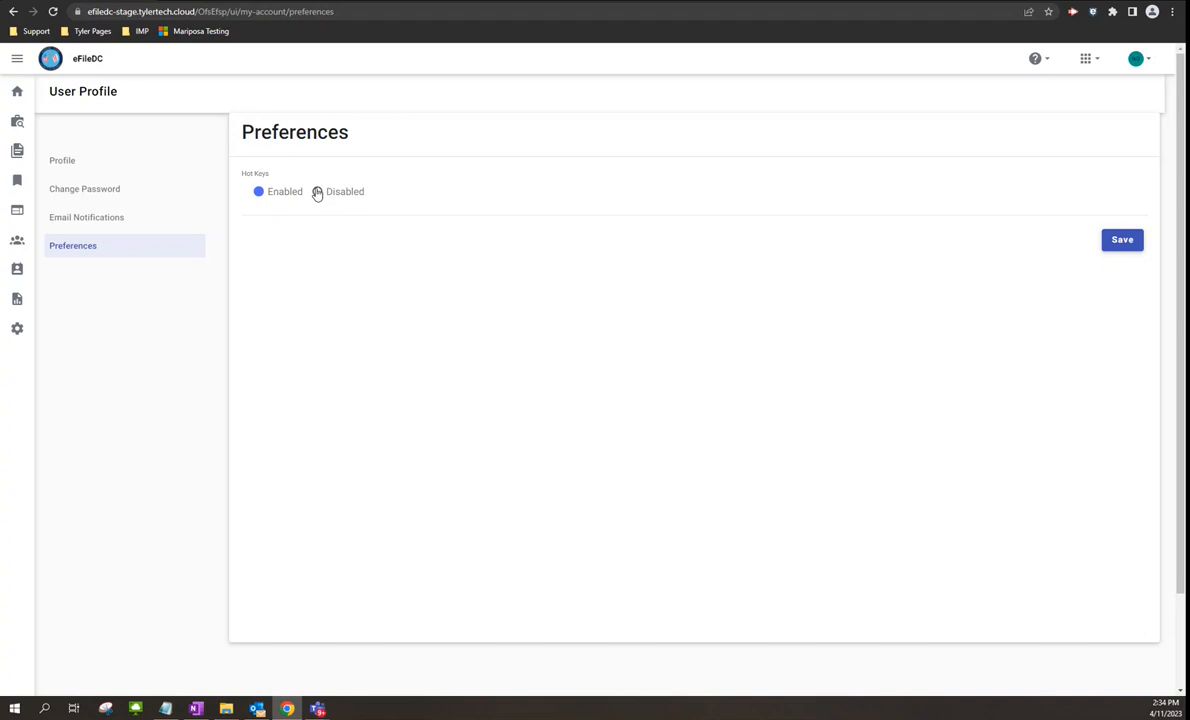
left_click(16, 93)
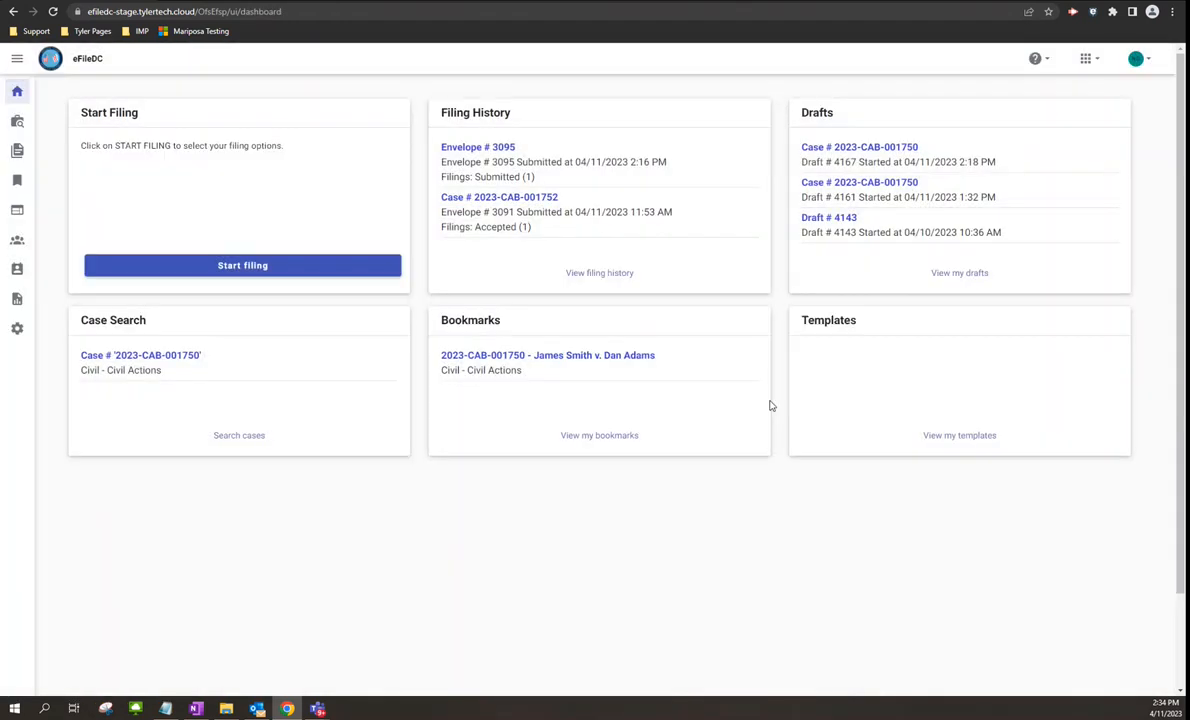